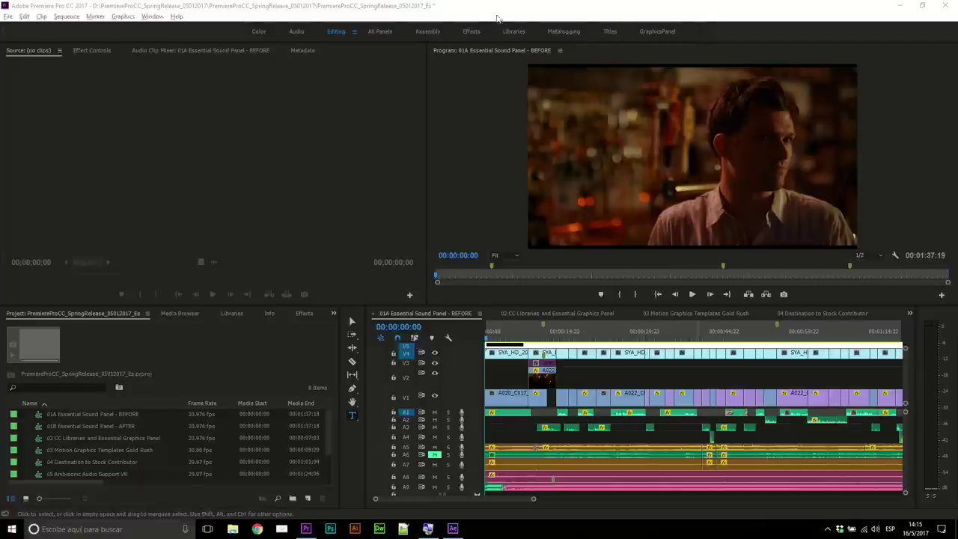
- Try the Audio and Graphics workspaces, then return to the Editing workspace
click(306, 34)
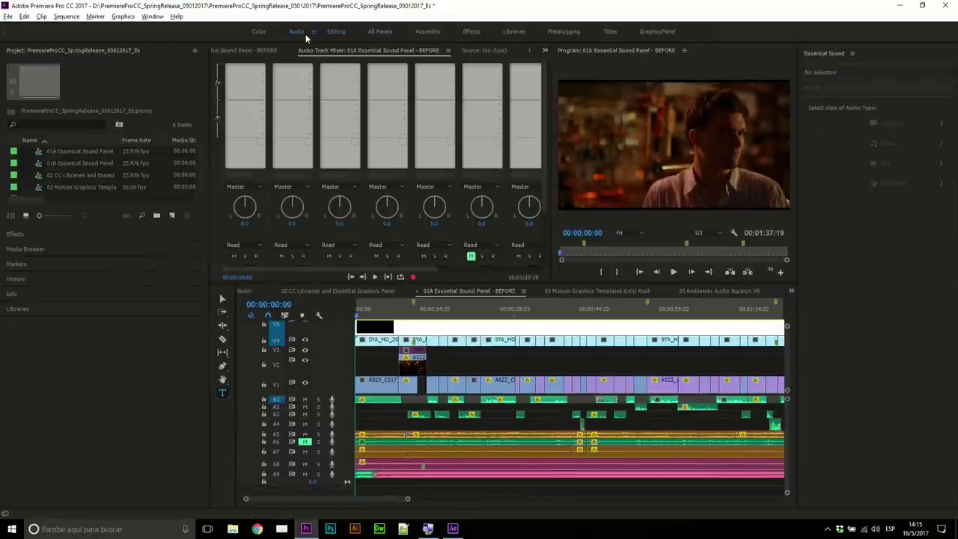
click(338, 36)
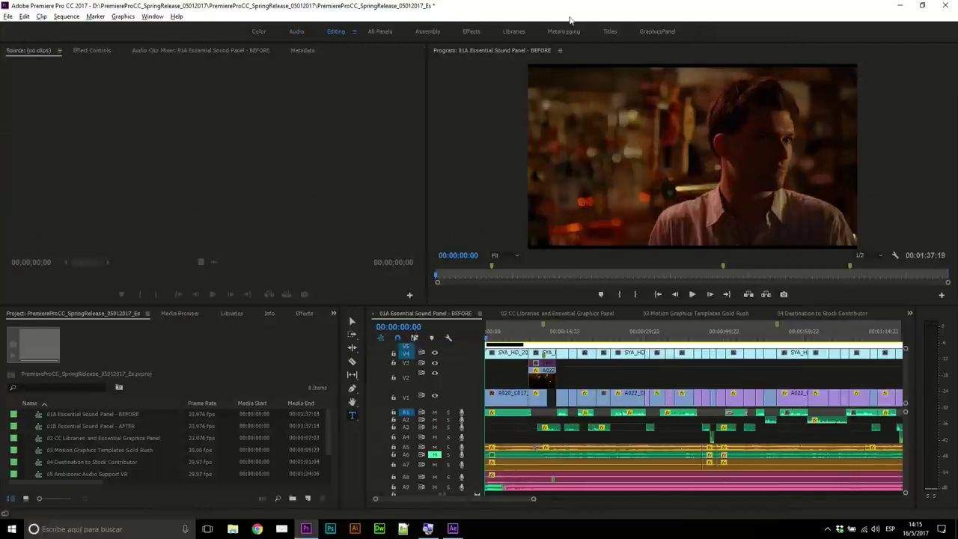
click(649, 33)
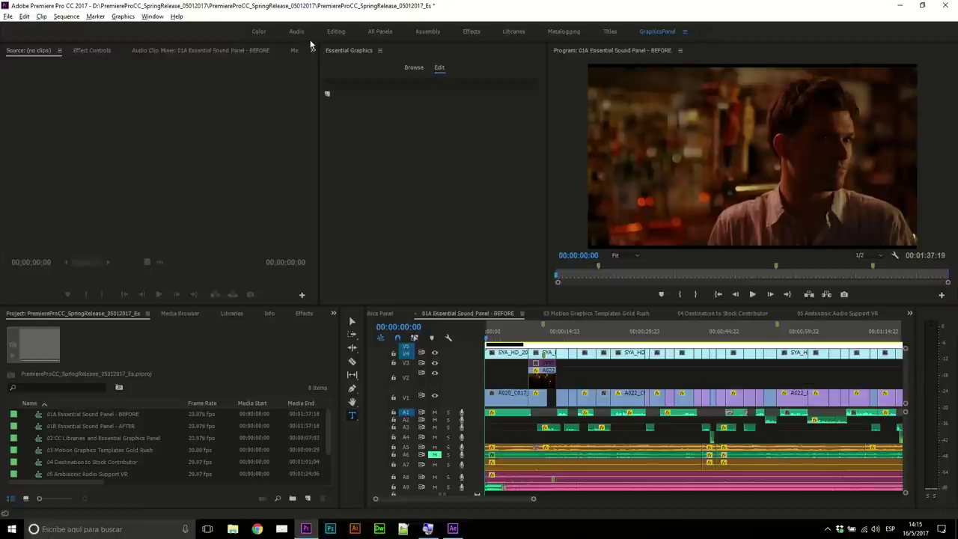
click(332, 32)
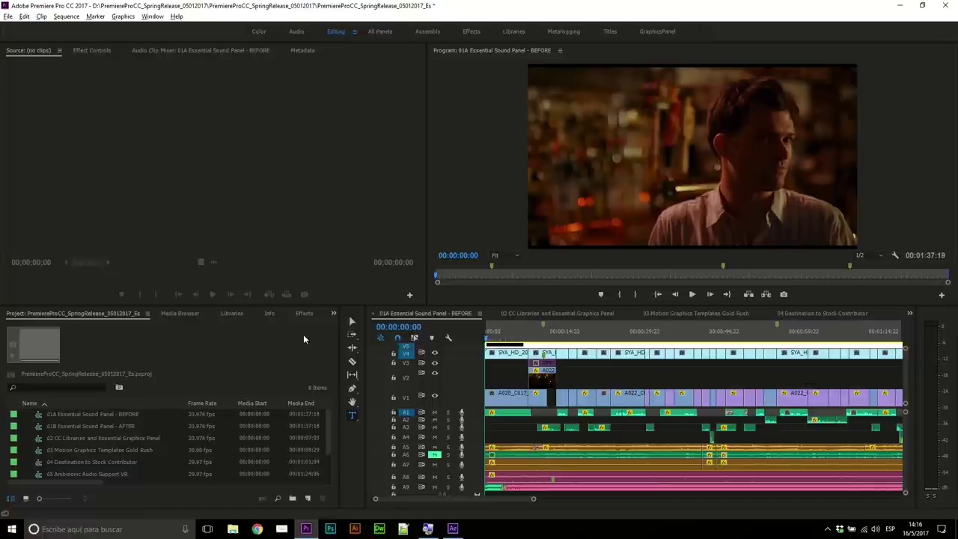
- Filter the Effects panel with 'lega' and reveal the Lumetri Technical presets
click(302, 314)
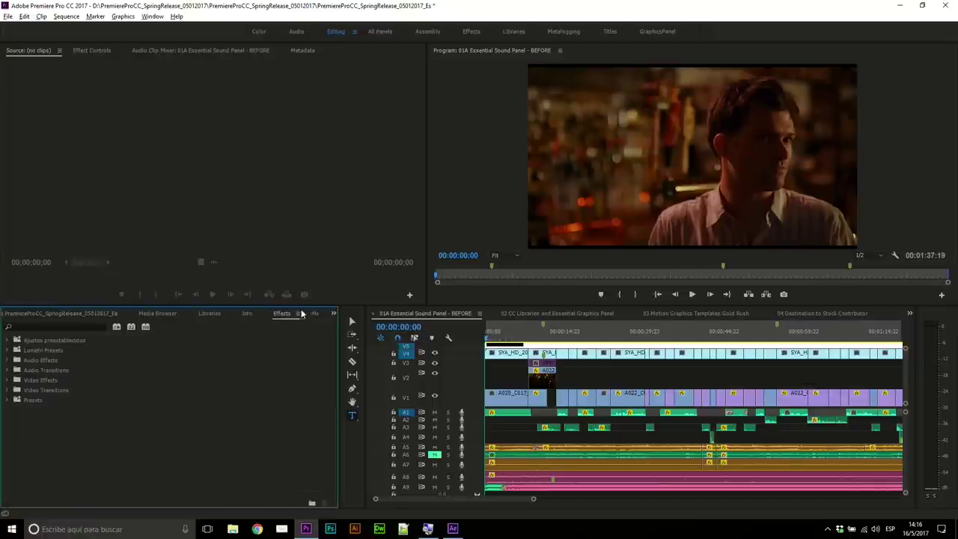
click(8, 381)
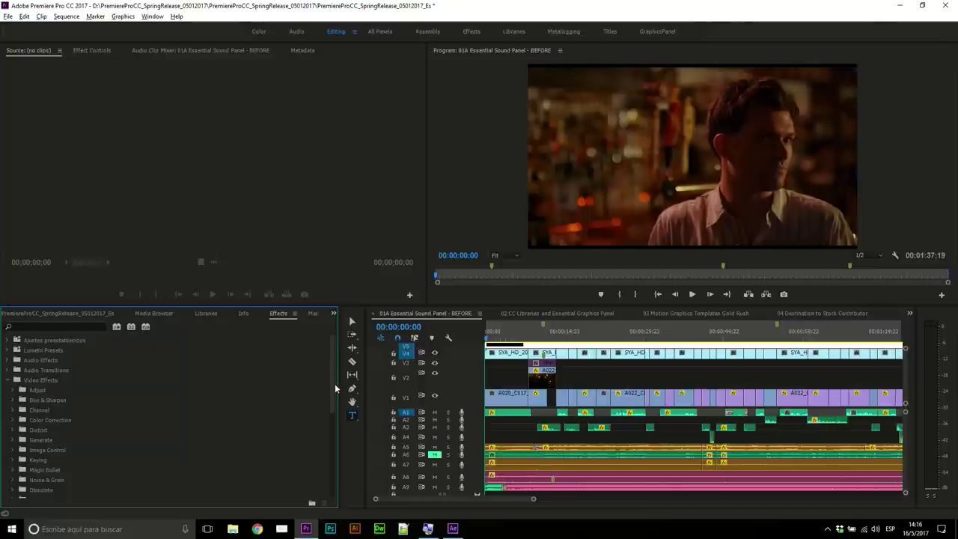
drag(334, 402, 332, 477)
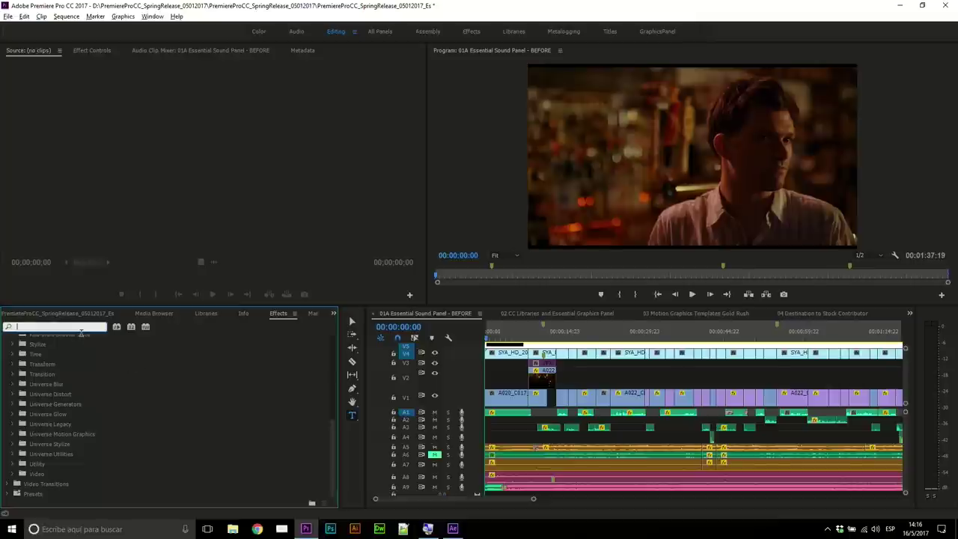
text(lega)
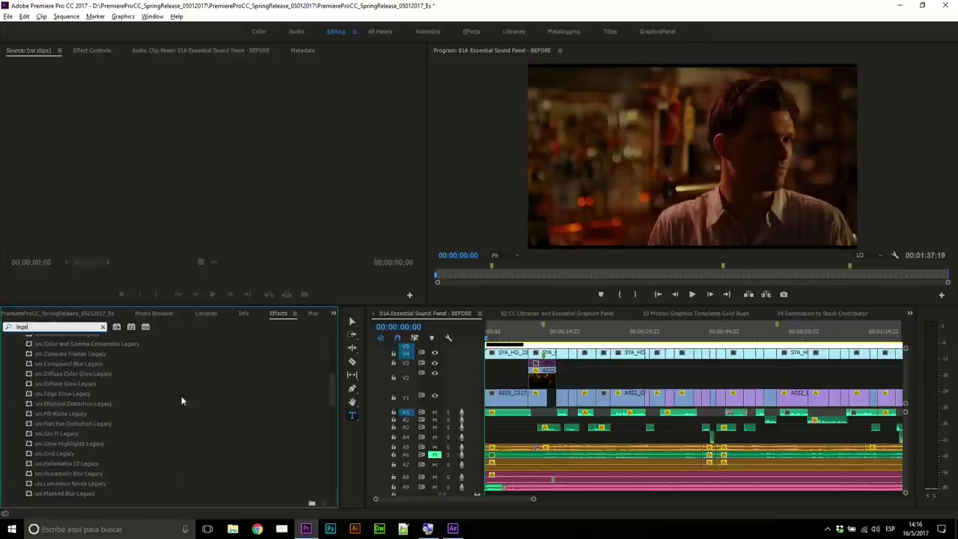
scroll(110, 429, up, 5)
scroll(110, 429, up, 5)
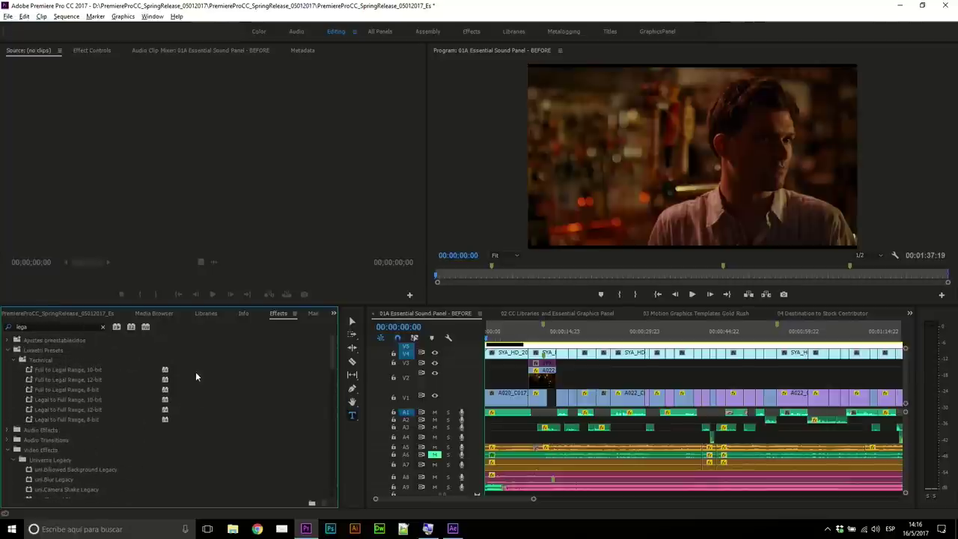
click(16, 360)
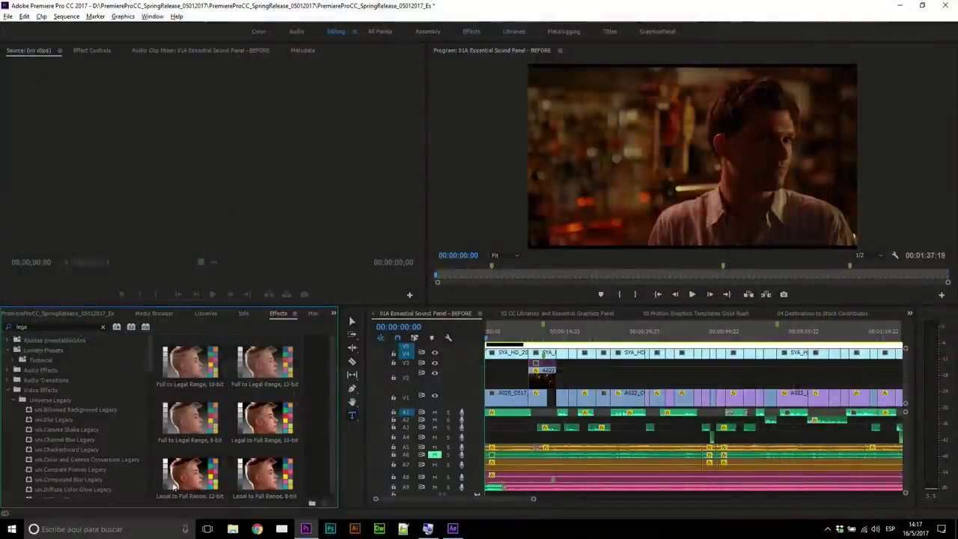
- Give the sequence timeline focus
click(417, 318)
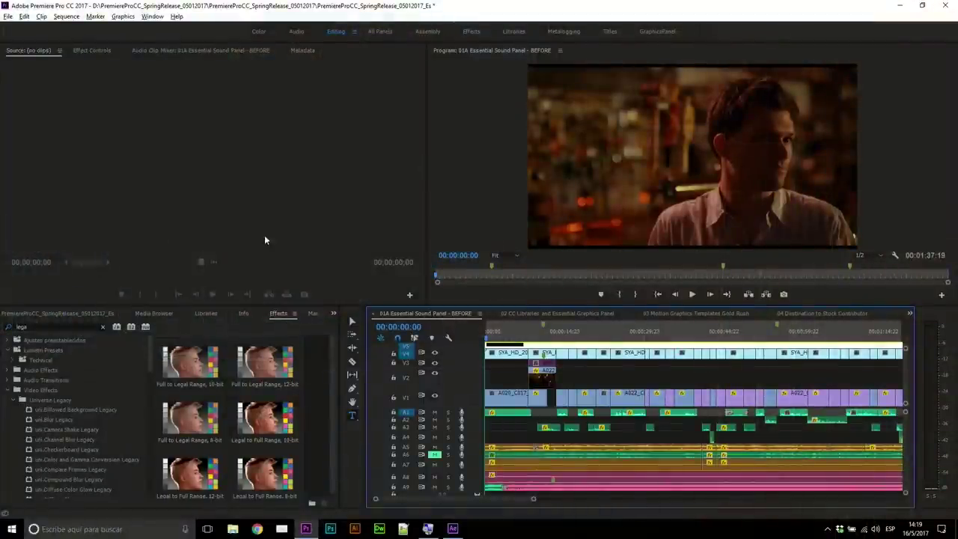
- Switch to the Audio workspace and select the Bar Bg, 50 People Chatting clip
click(297, 32)
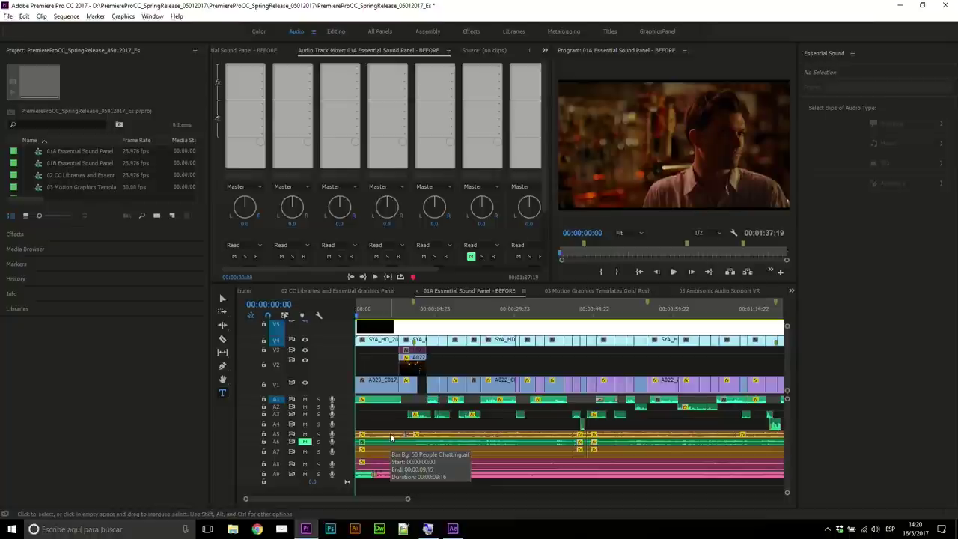
click(390, 433)
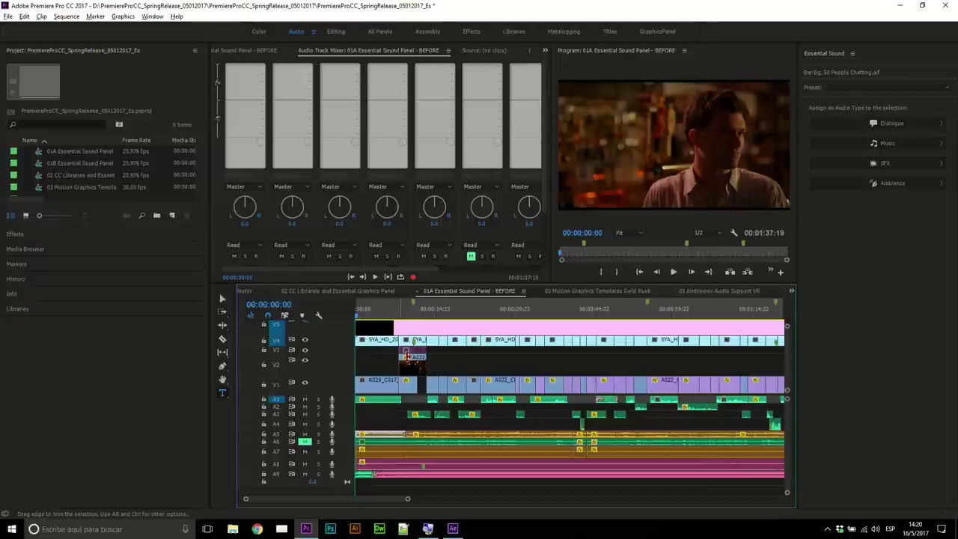
- Play the sequence and stop it at about 00:00:24
key(space)
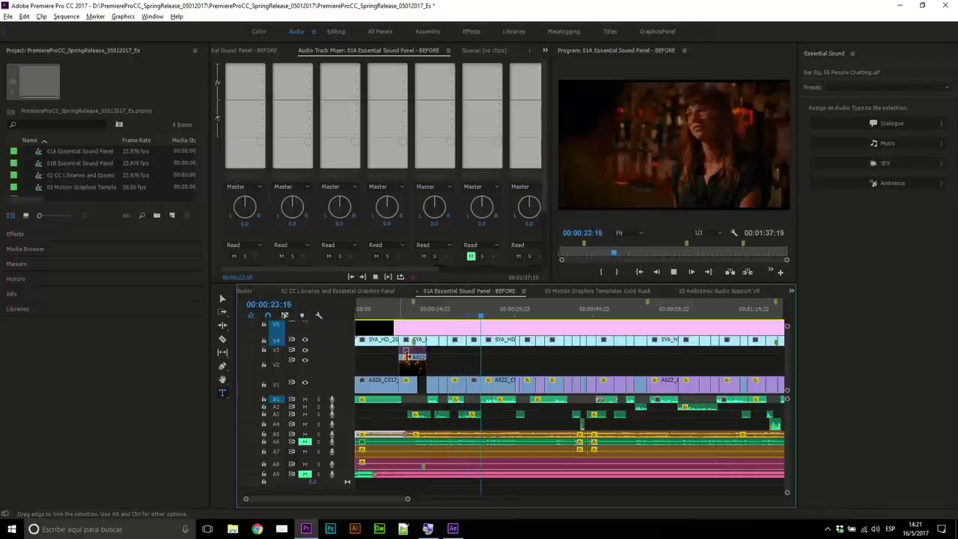
click(408, 356)
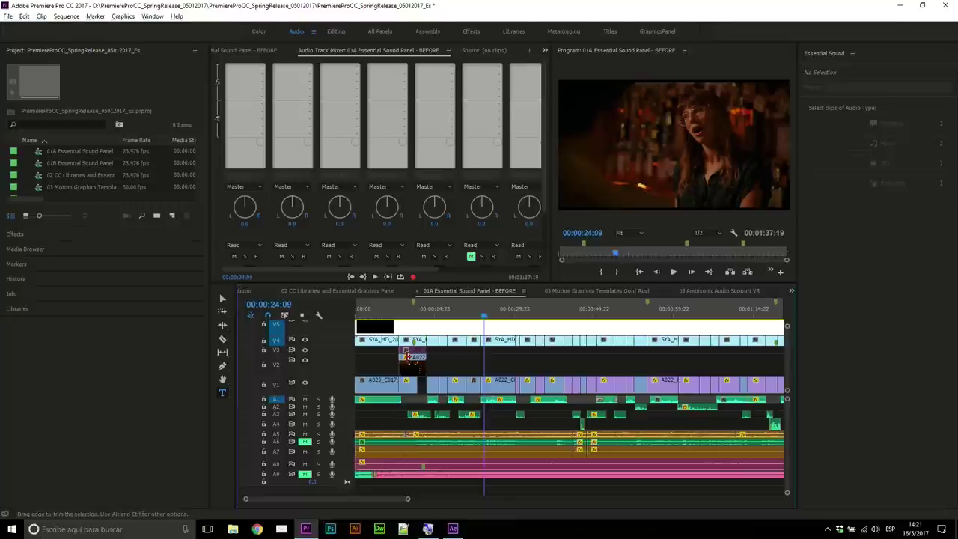
- Mute tracks A7, A8 and A5, then replay from 00:00:19:15 to 00:00:27:00
click(304, 452)
click(304, 464)
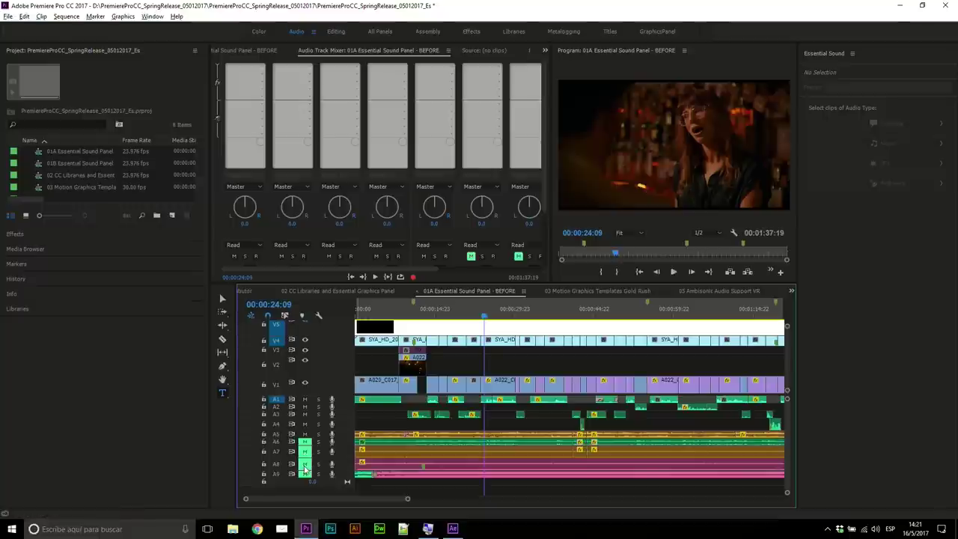
click(304, 434)
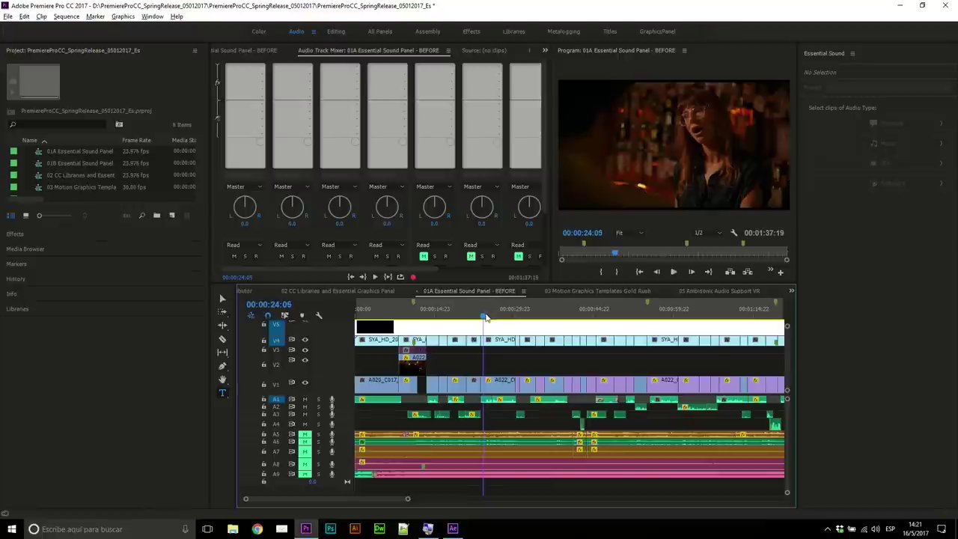
drag(485, 318, 462, 320)
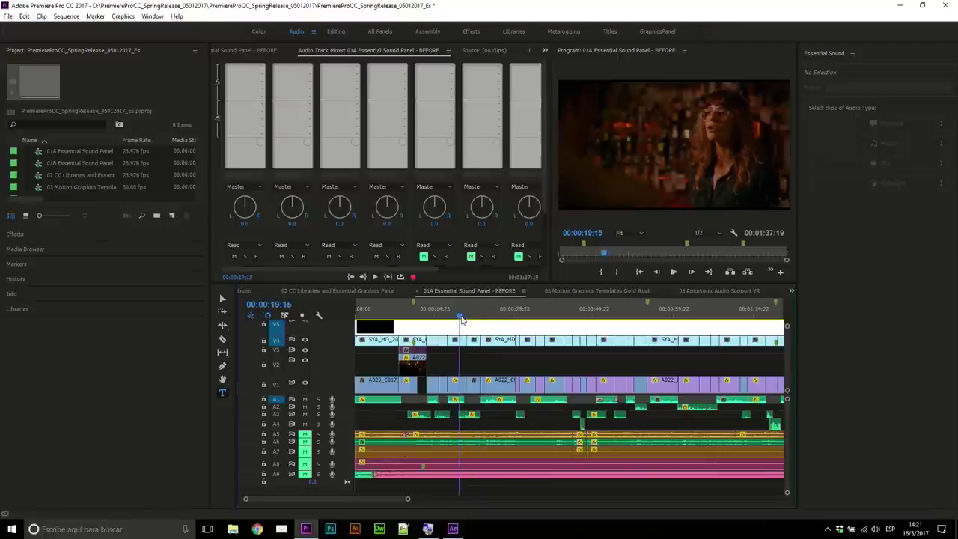
key(space)
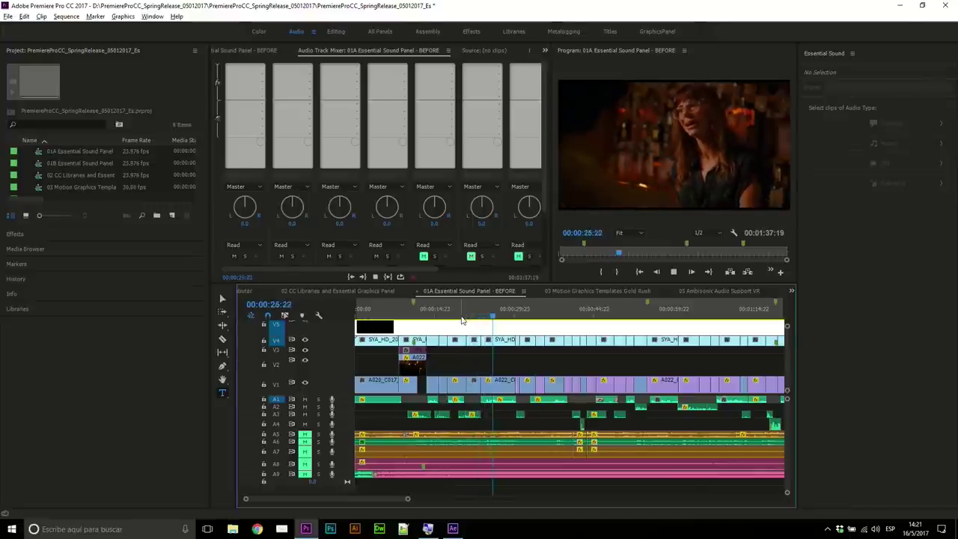
key(space)
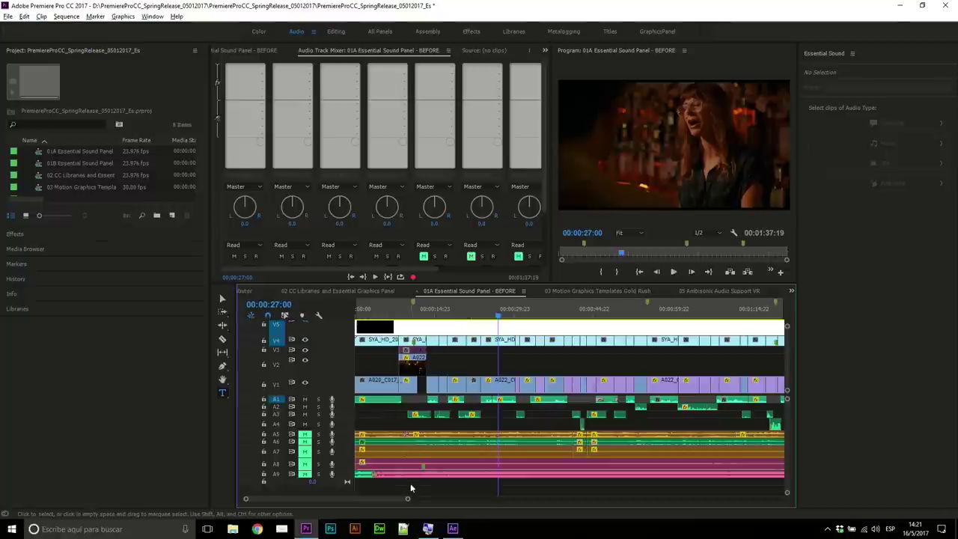
- Marquee-select the audio clips on tracks A1–A3
drag(408, 496, 489, 488)
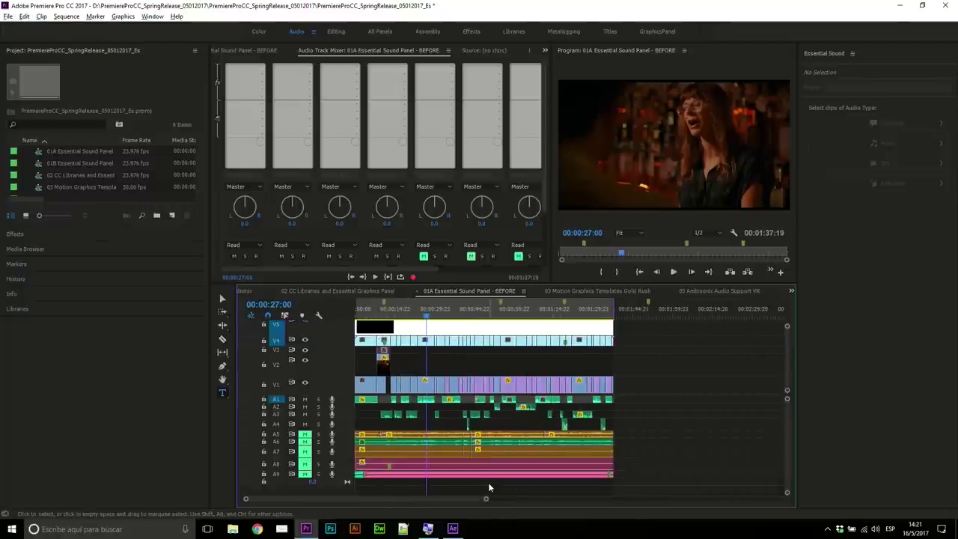
drag(630, 399, 378, 420)
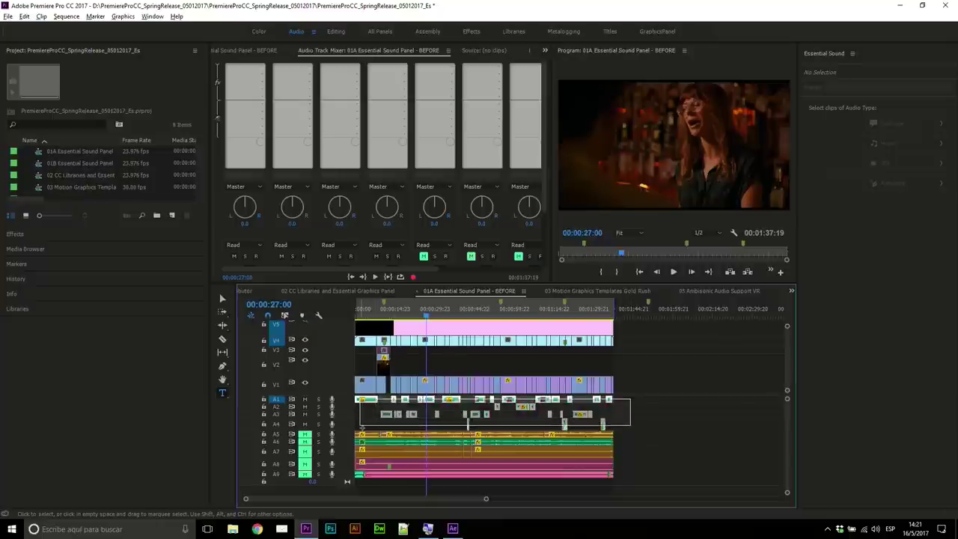
drag(377, 420, 360, 429)
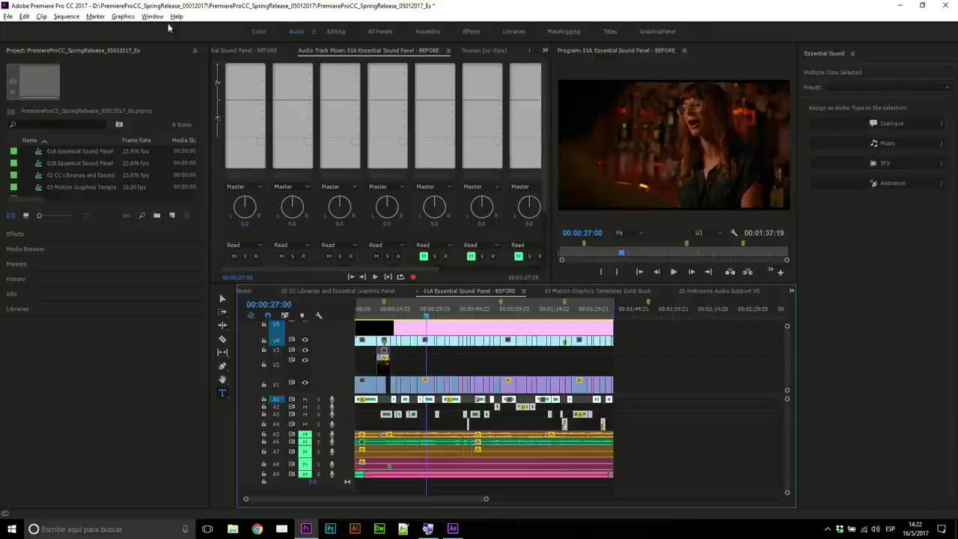
click(144, 19)
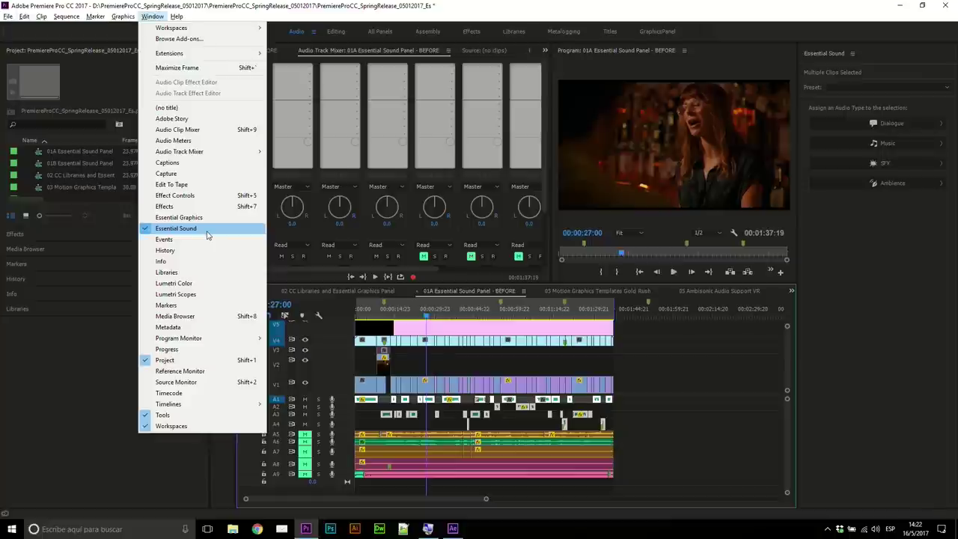
click(537, 12)
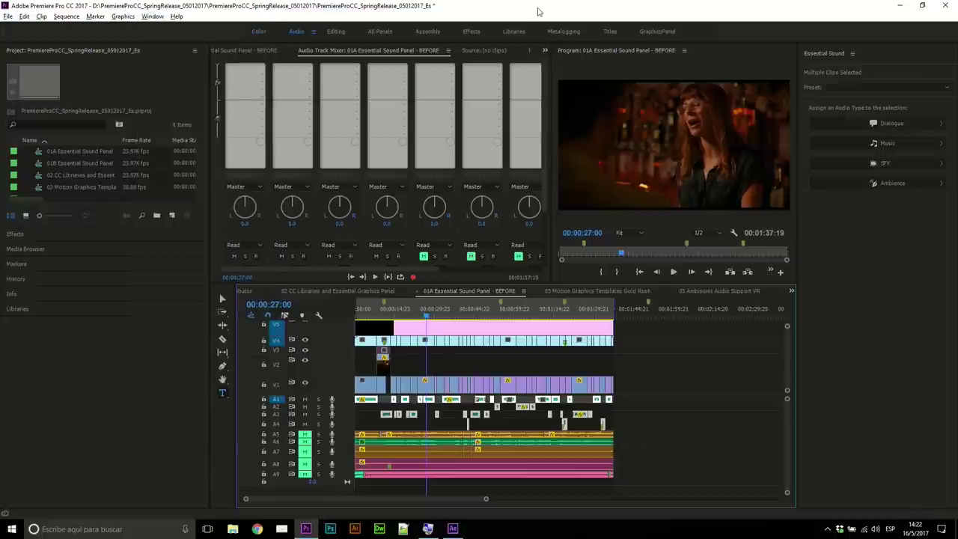
- Check the 05 and 04 sequences, then reselect the A1–A3 clips in 01A BEFORE
click(698, 292)
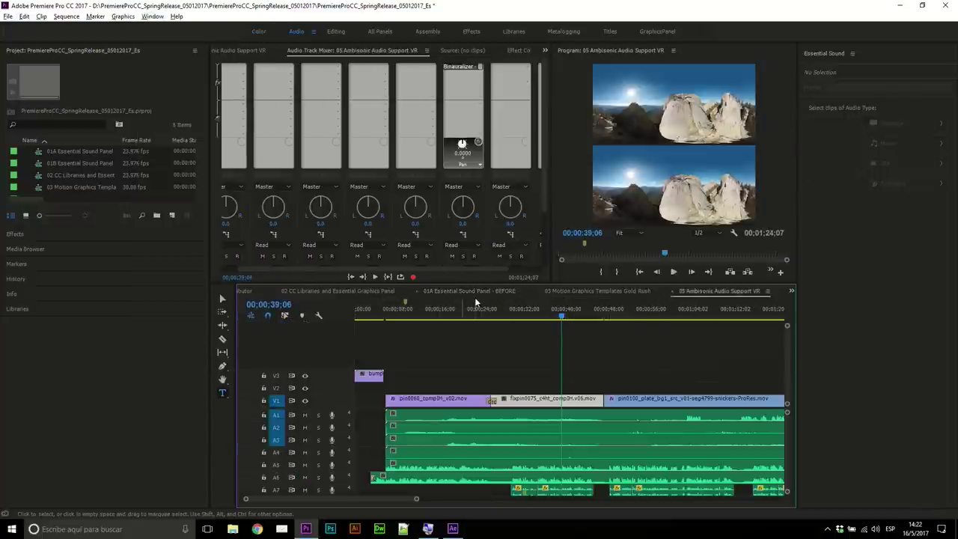
click(241, 292)
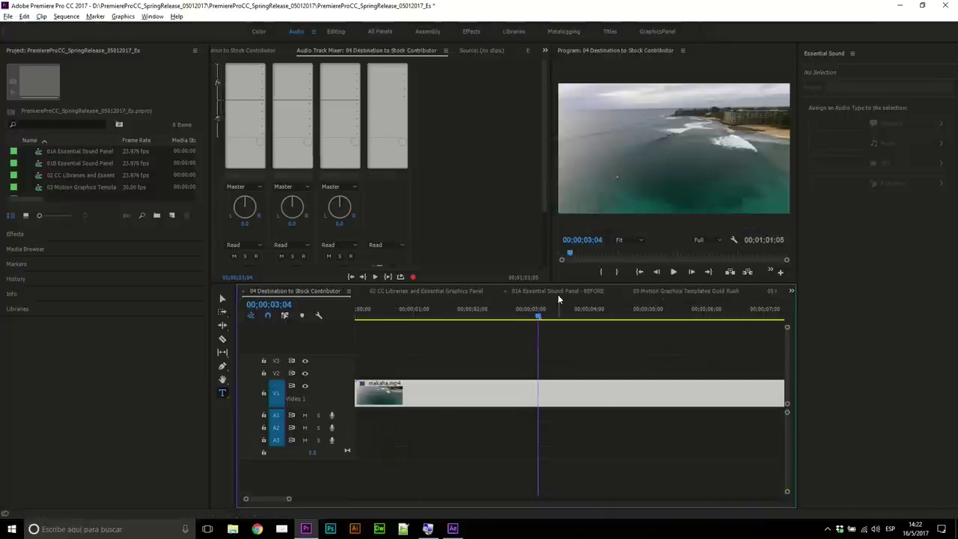
click(555, 290)
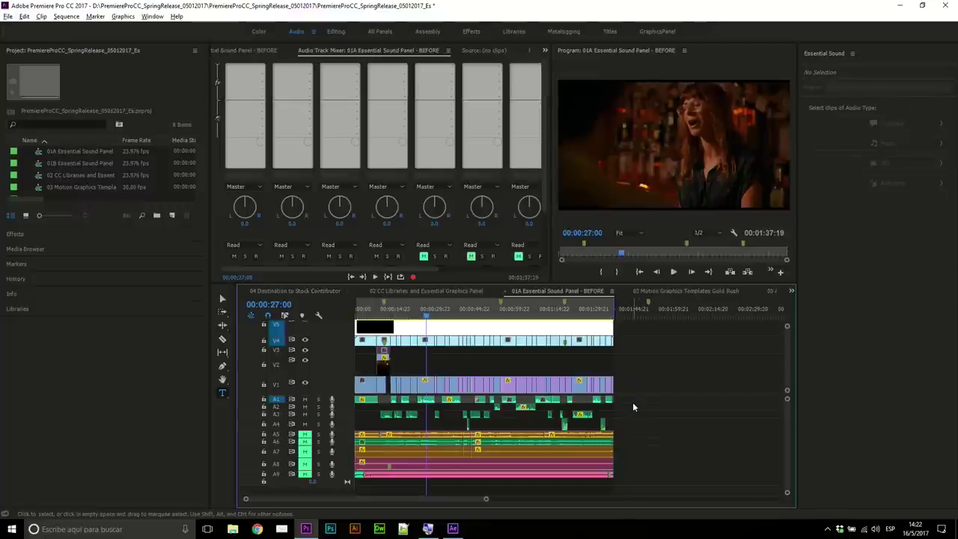
drag(630, 399, 408, 434)
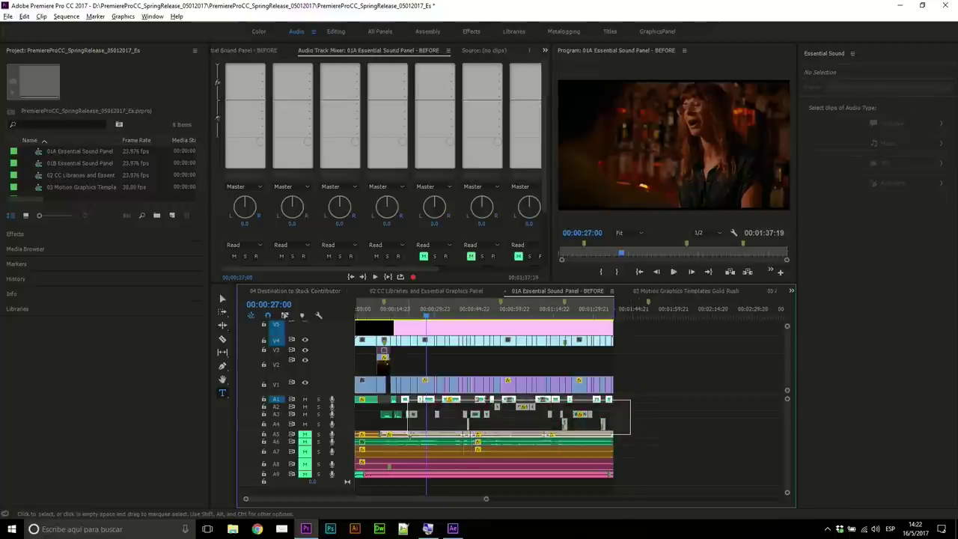
drag(408, 434, 408, 434)
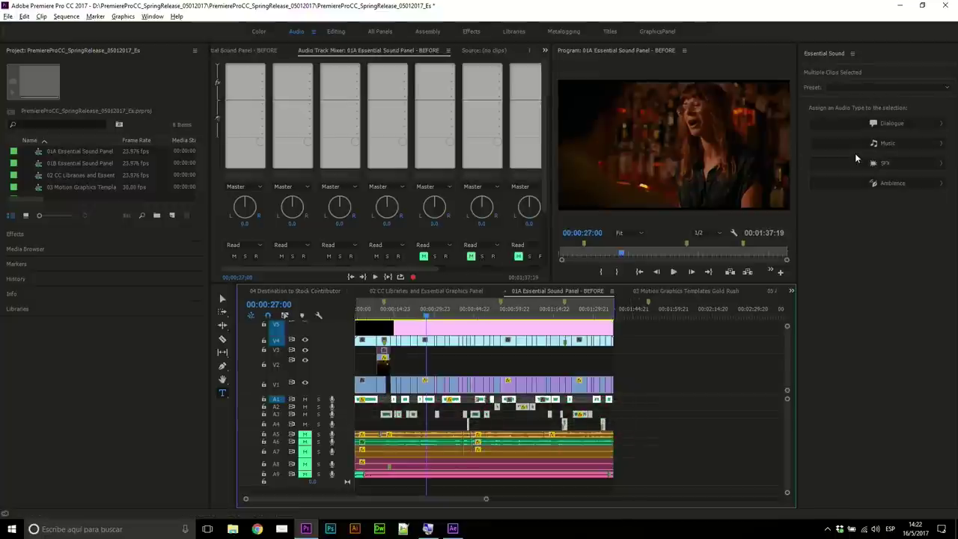
- Tag the selected clips as Dialogue and expand their Loudness section
click(863, 125)
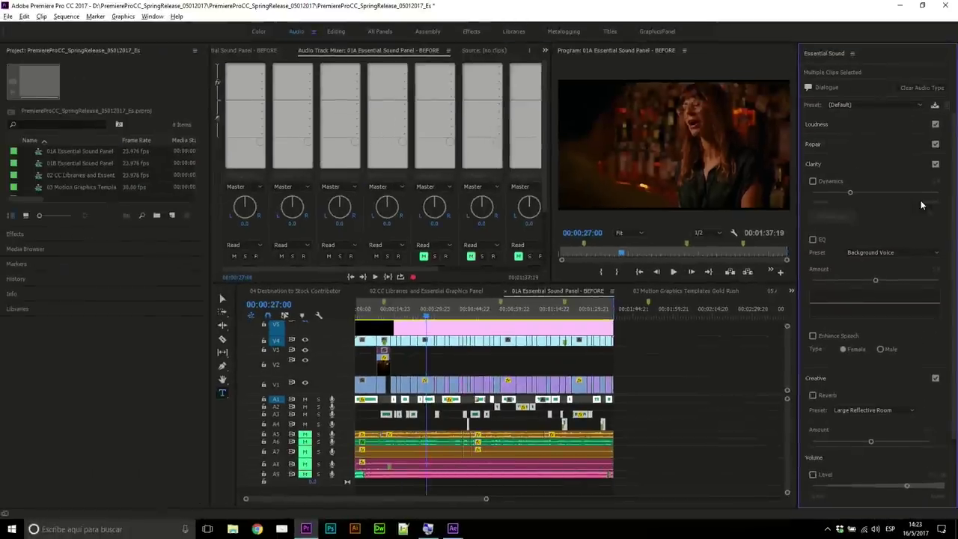
click(884, 125)
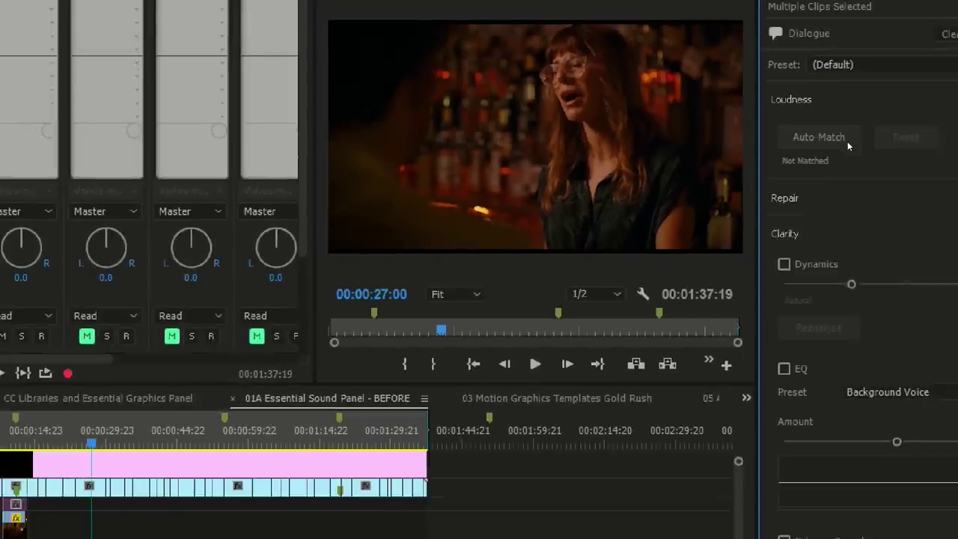
- Auto-match the dialogue clips' loudness to -23.00 LUFS
click(847, 142)
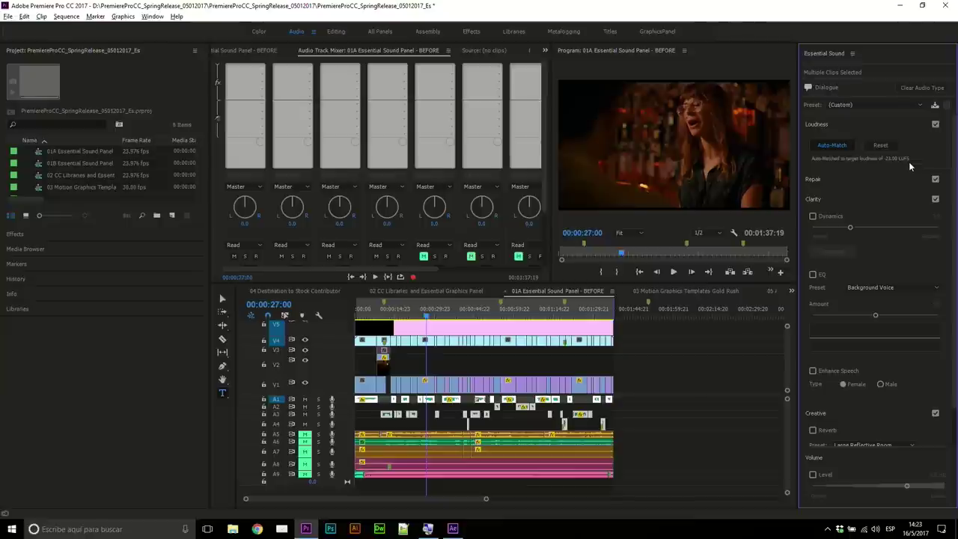
key(super)
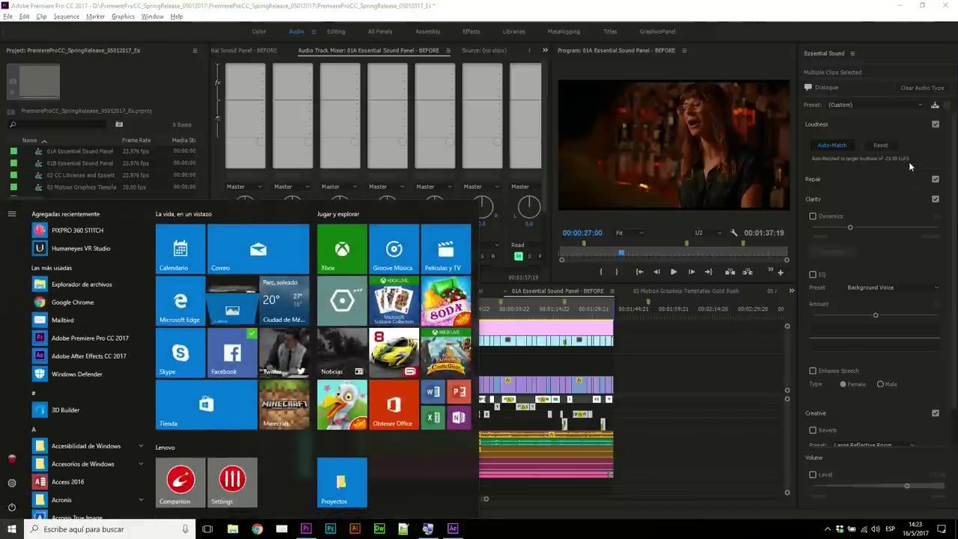
key(super)
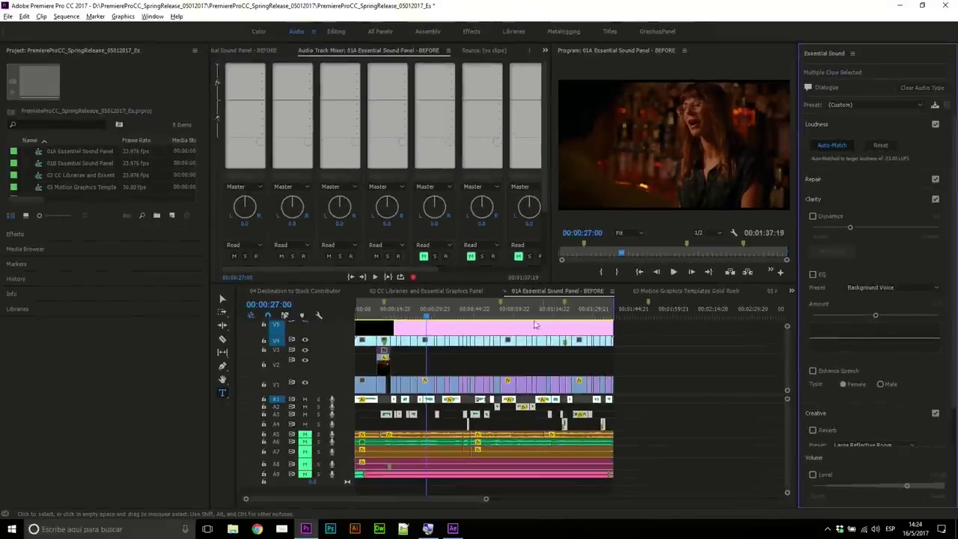
click(456, 309)
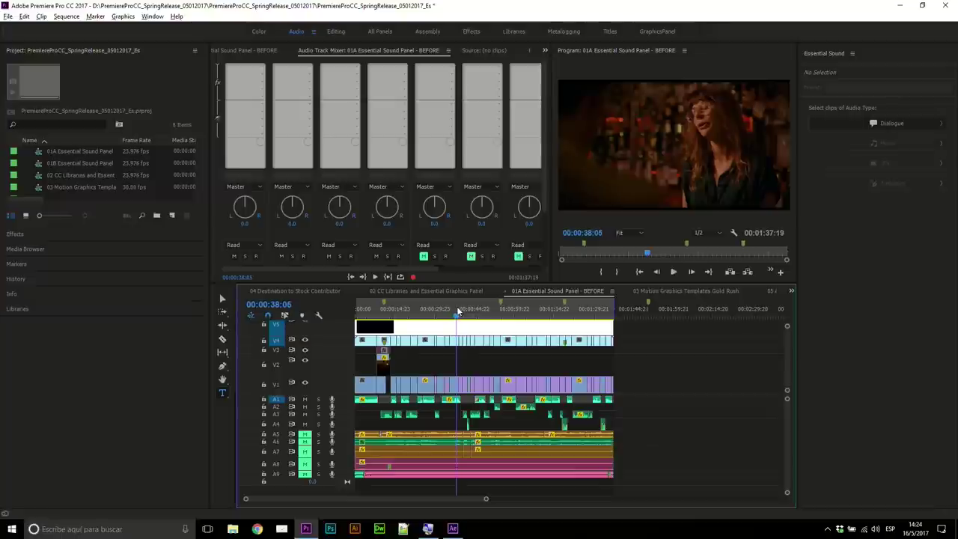
key(space)
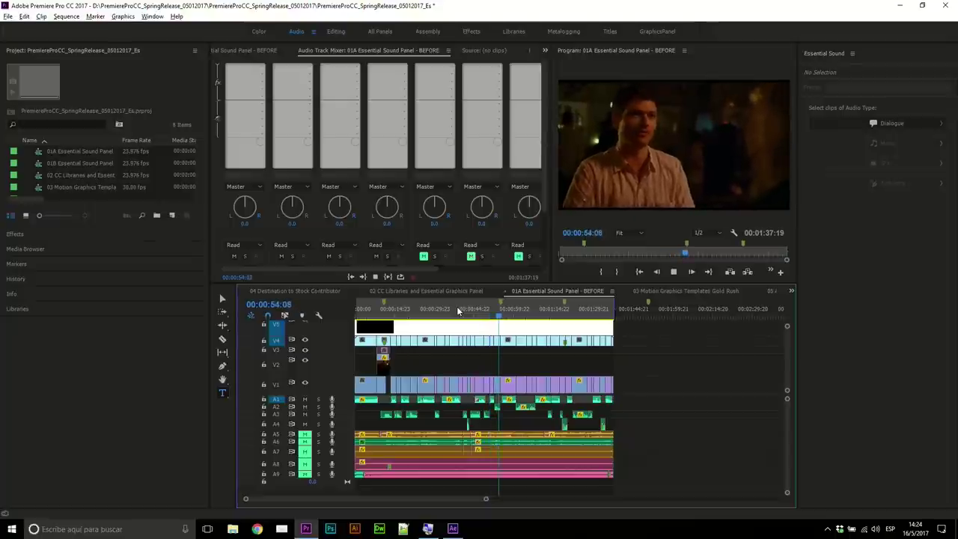
key(space)
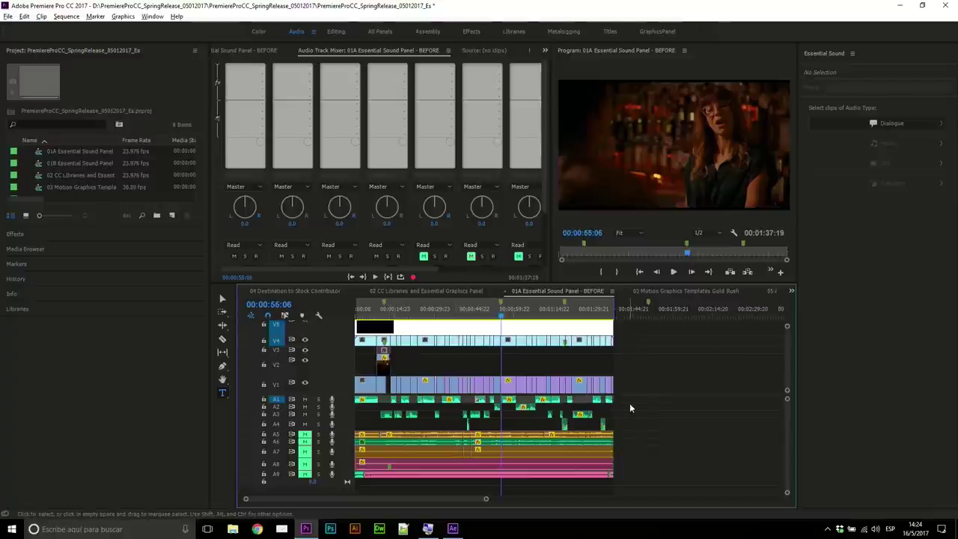
drag(629, 396, 524, 404)
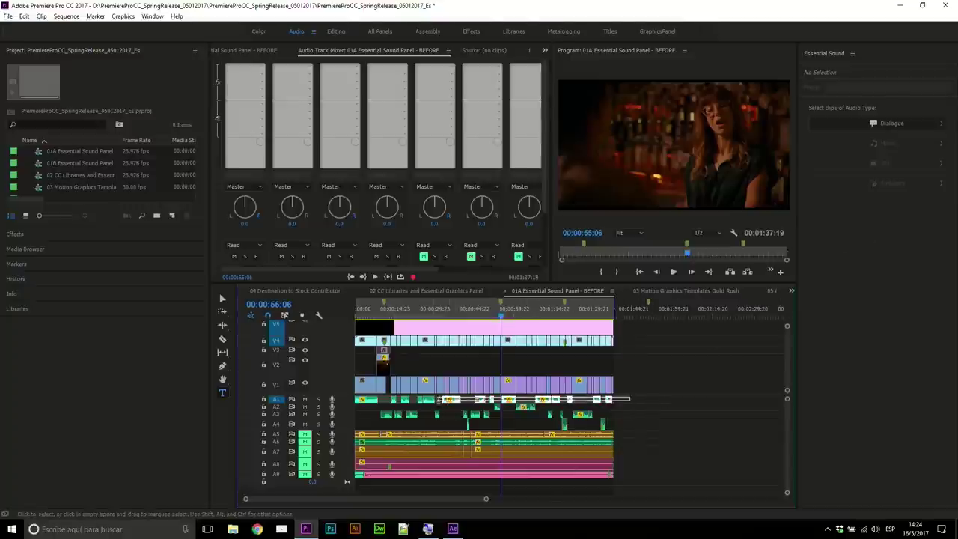
- Reselect the A1 clips, play back to 00:01:01:21, then select all Dialogue-tagged clips
drag(524, 404, 369, 406)
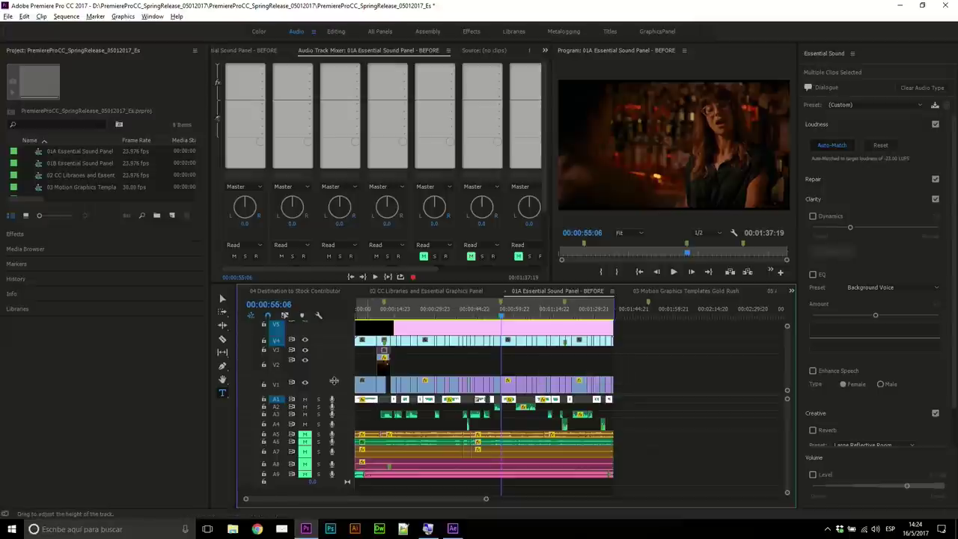
key(space)
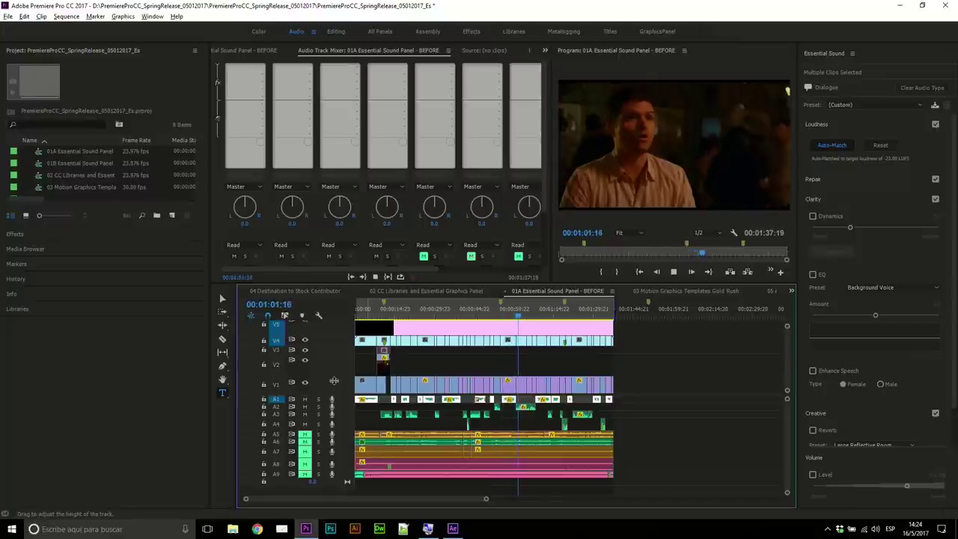
click(333, 381)
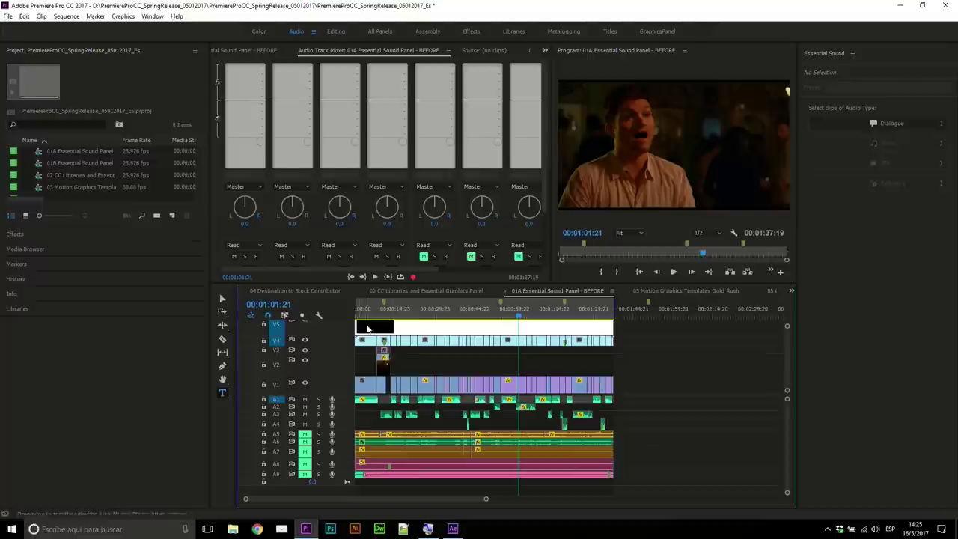
click(928, 124)
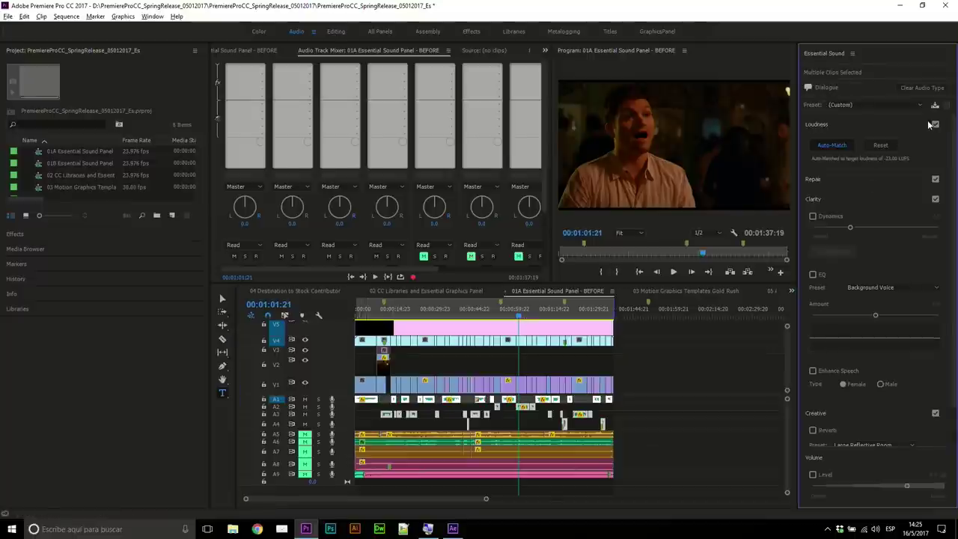
- Apply Repair with Reduce Noise 4.2 and Reduce Rumble 3.9, then deselect all clips
click(850, 183)
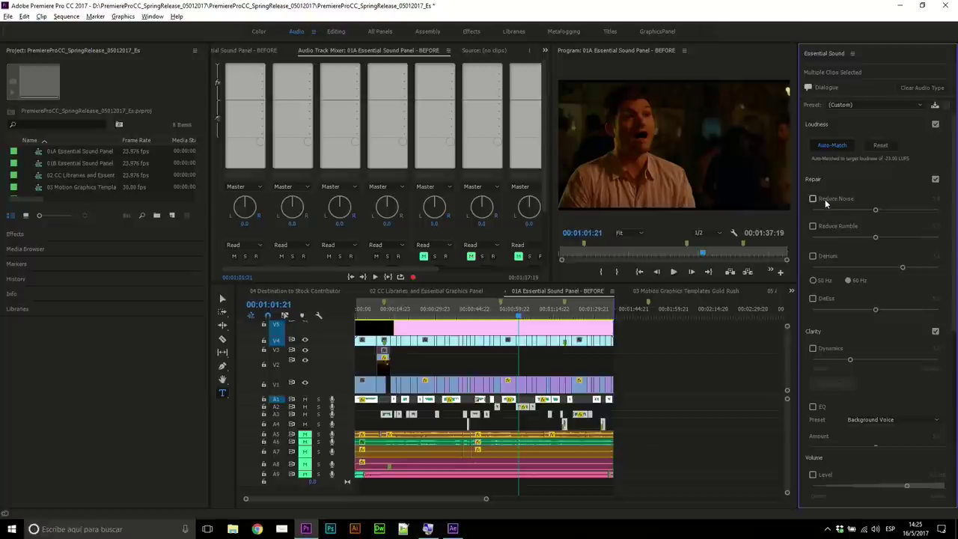
click(813, 199)
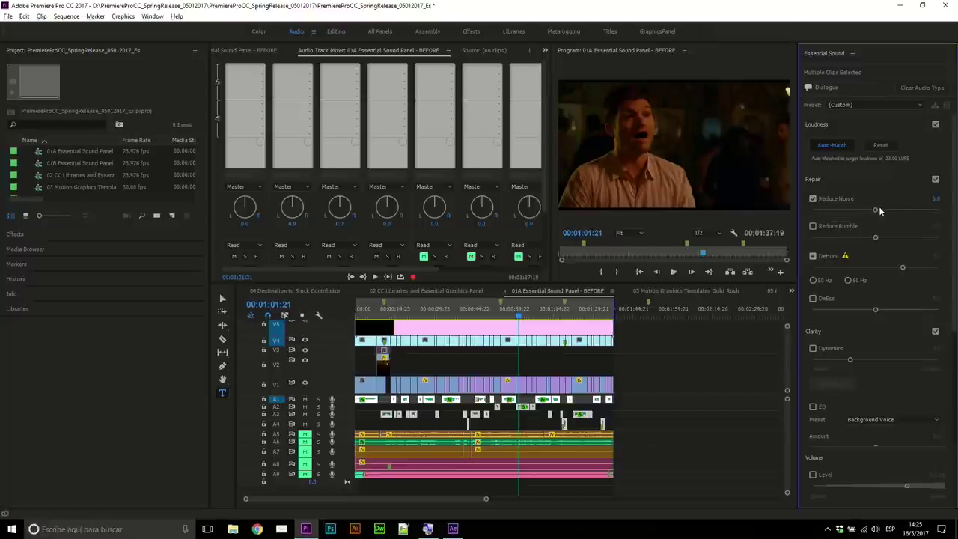
drag(876, 211, 866, 210)
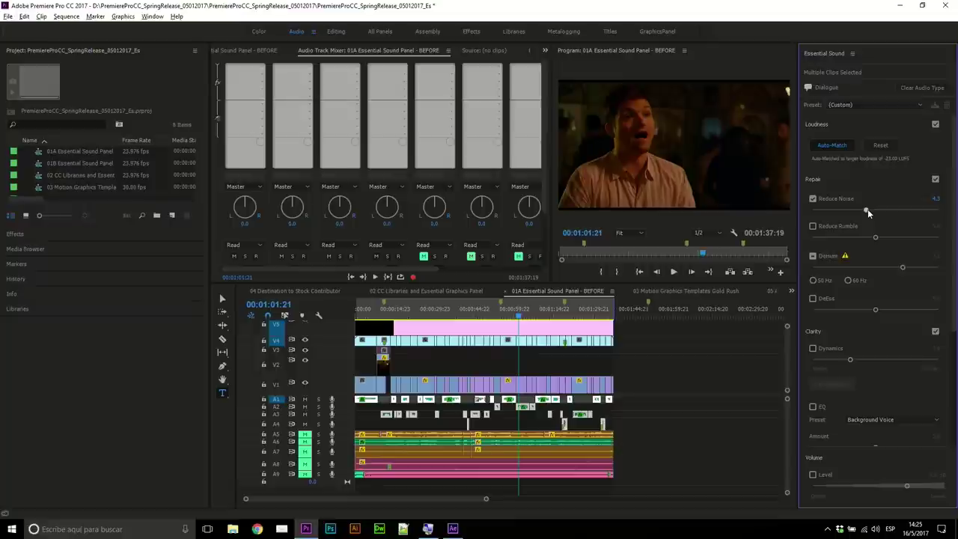
click(814, 226)
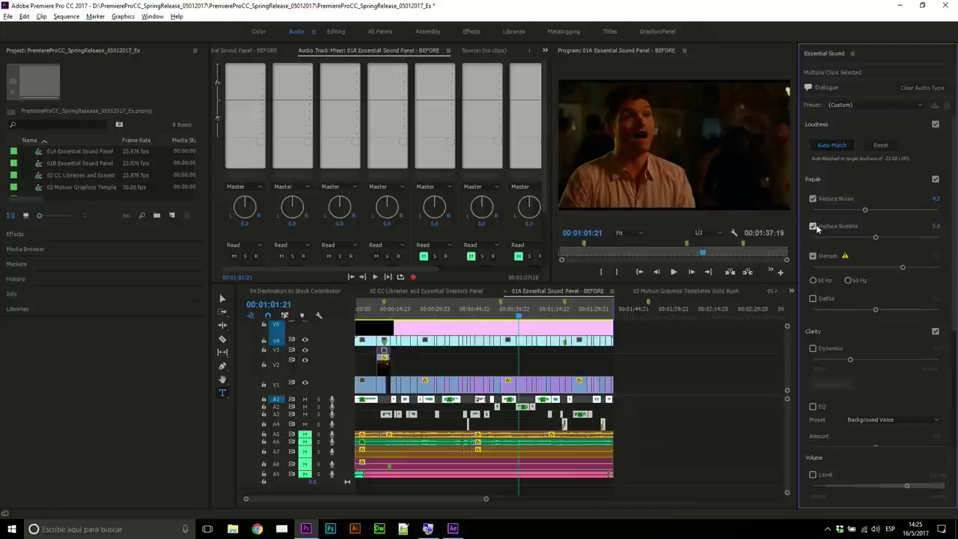
drag(876, 238, 860, 239)
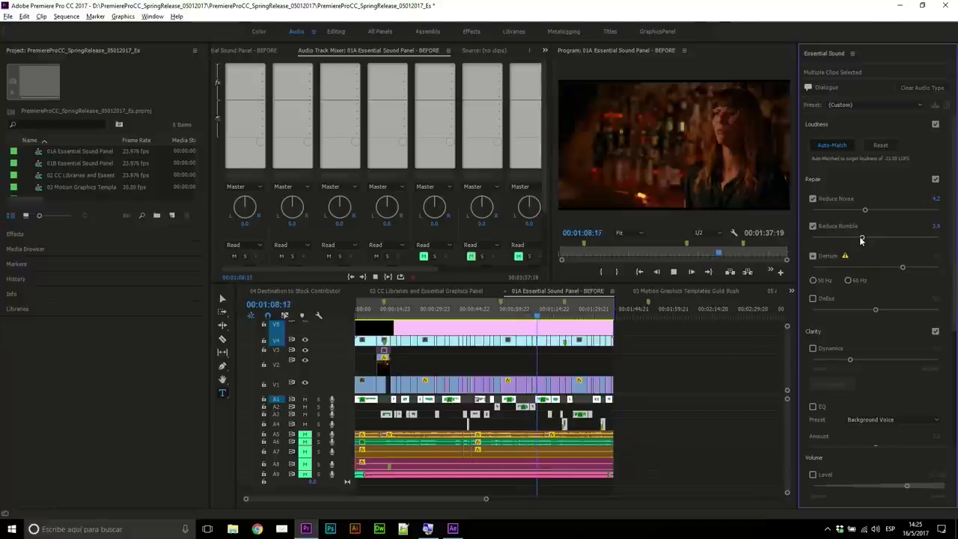
key(space)
key(ctrl+shift+a)
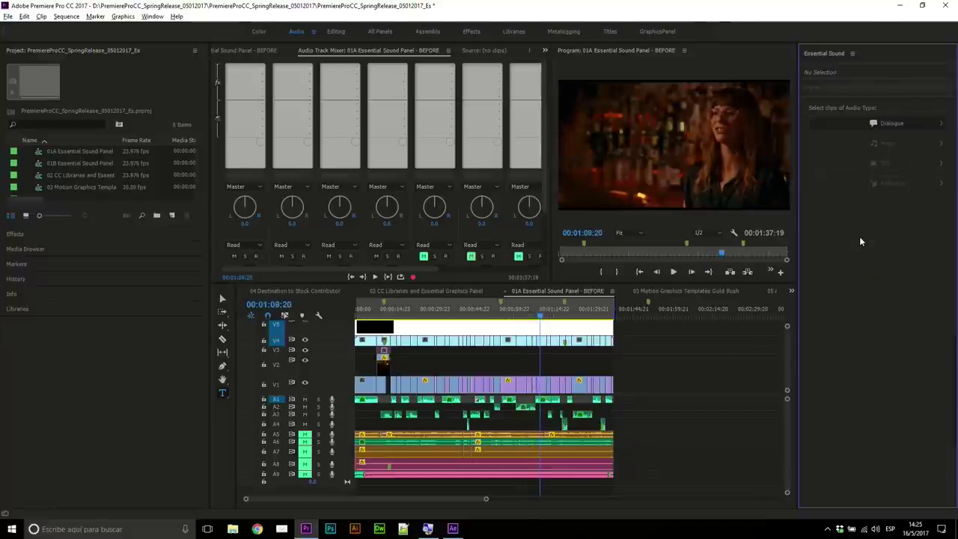
- Select the Dialogue clips and turn on Clarity Dynamics at 3.0, then stop playback and deselect
click(886, 125)
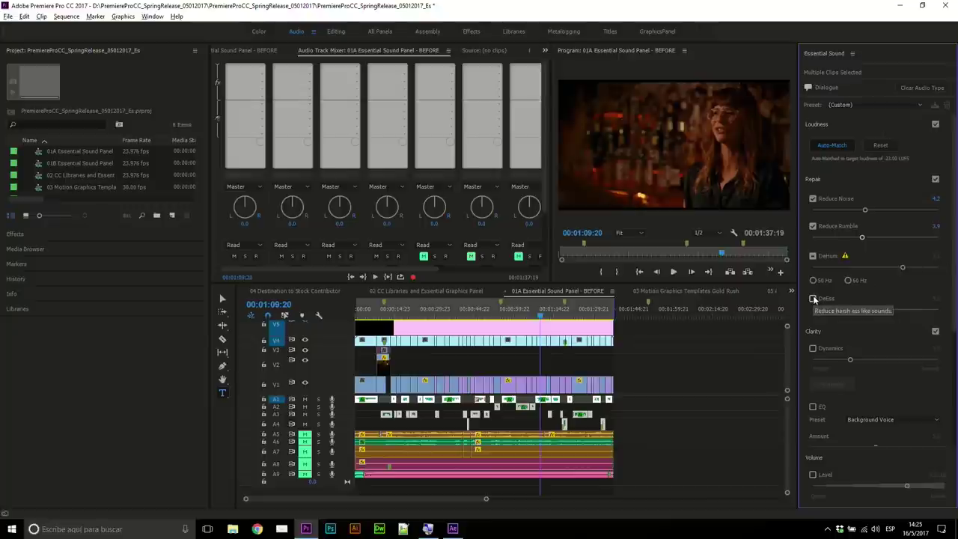
click(813, 349)
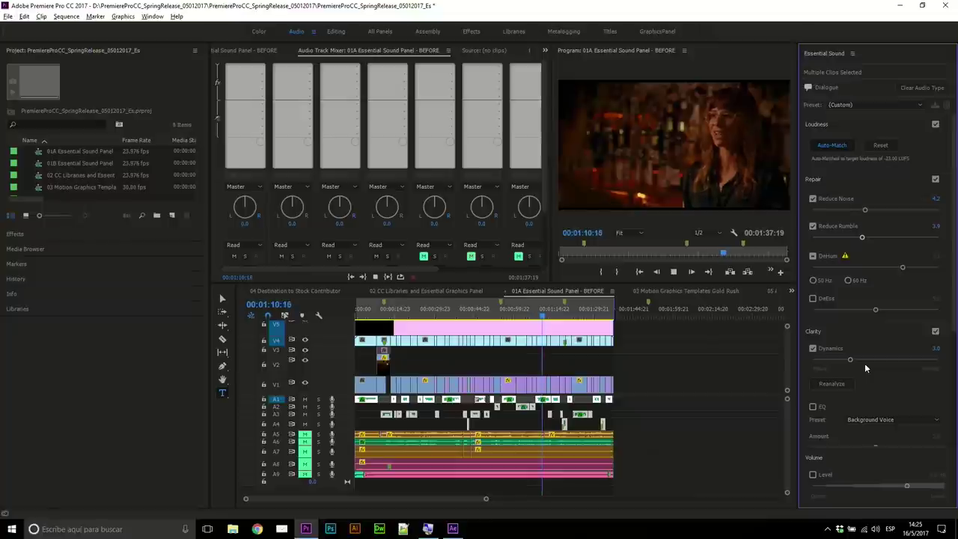
key(space)
key(ctrl+shift+a)
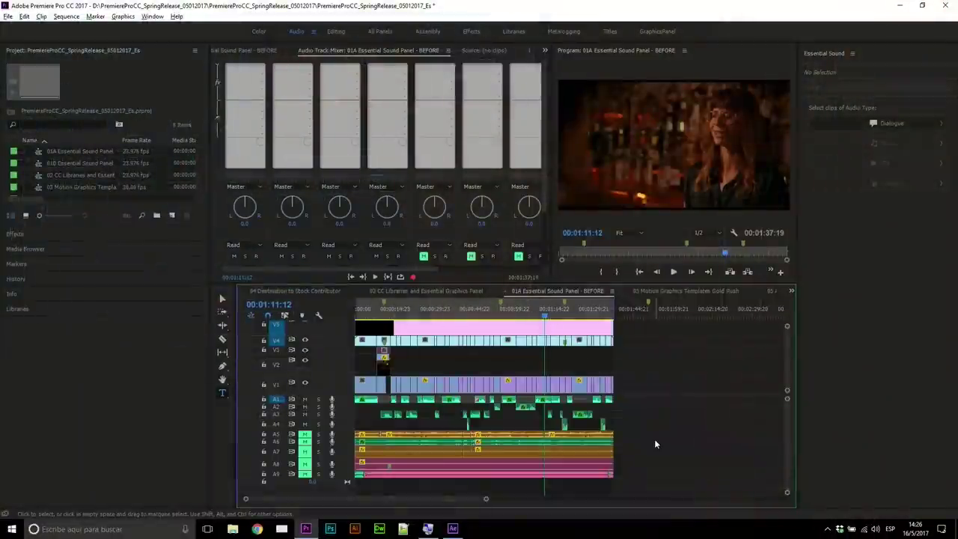
- Unmute audio tracks A6 through A9 and solo track A9
click(306, 442)
click(305, 451)
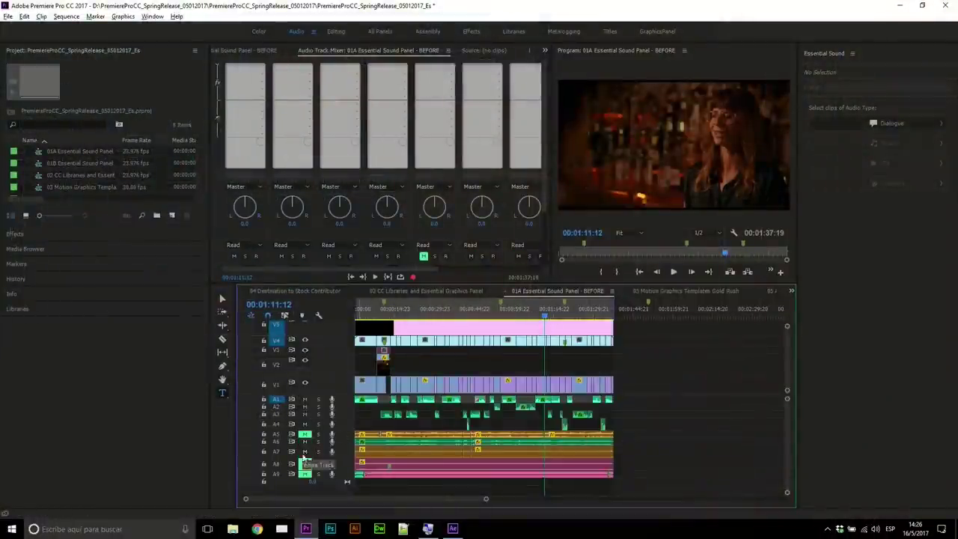
click(305, 464)
click(305, 473)
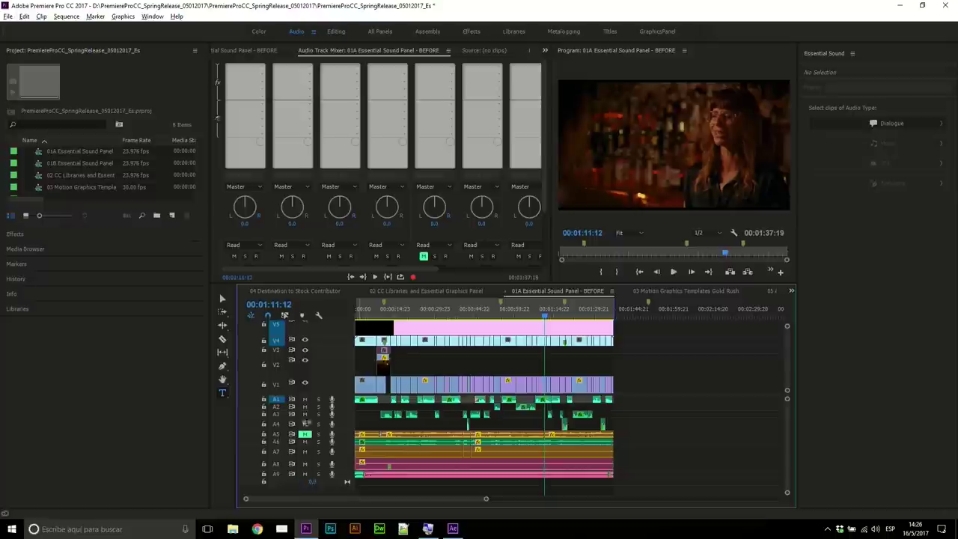
click(318, 474)
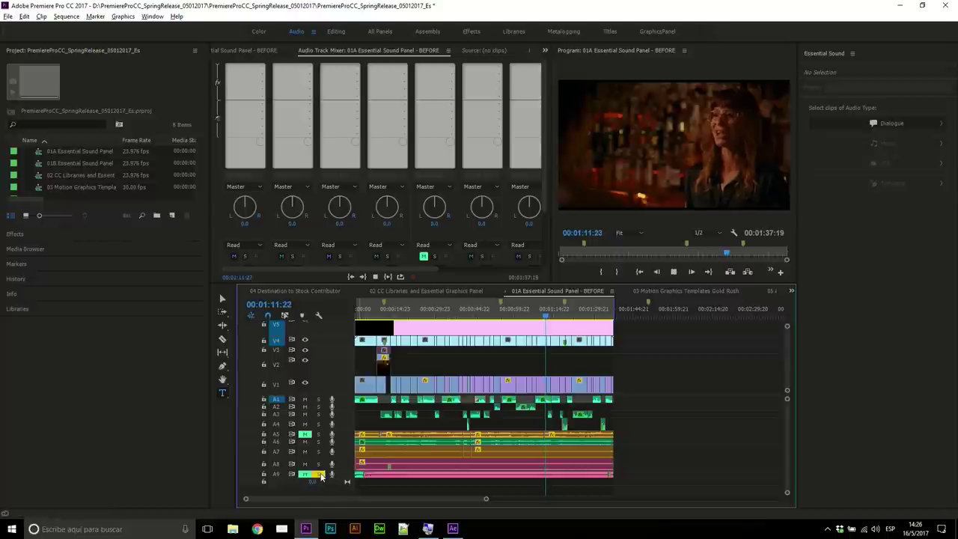
- Audition A9's music while toggling its mute, then stop and select the A9 music clip
key(space)
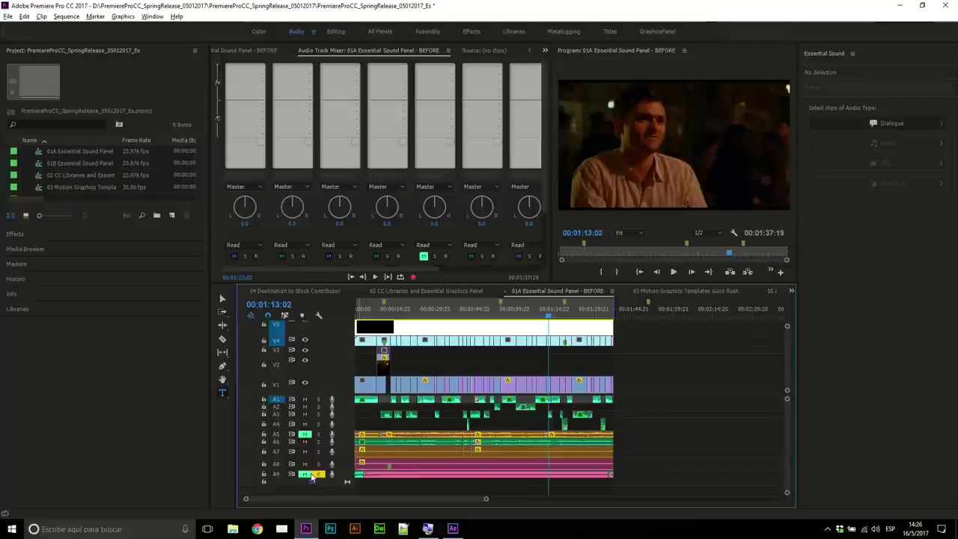
key(space)
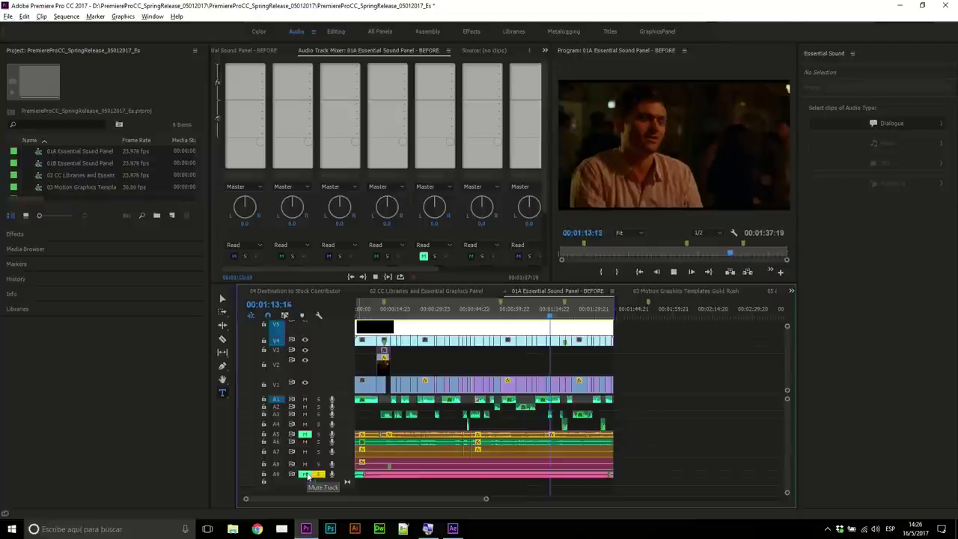
key(space)
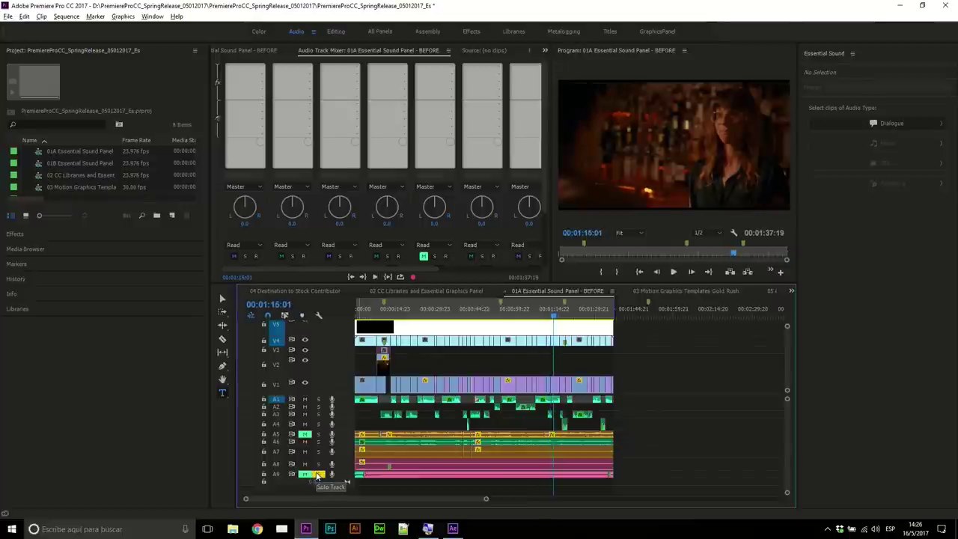
click(309, 477)
key(space)
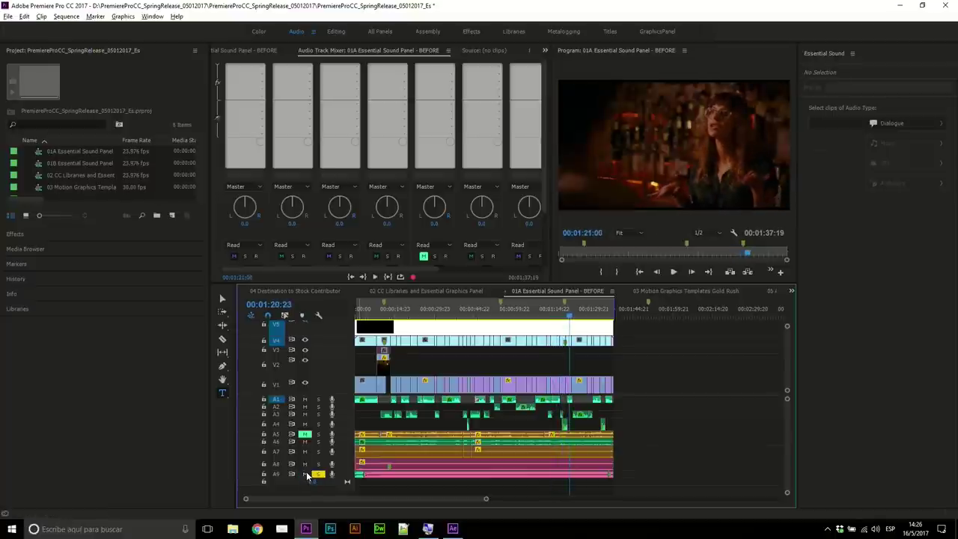
click(306, 474)
key(space)
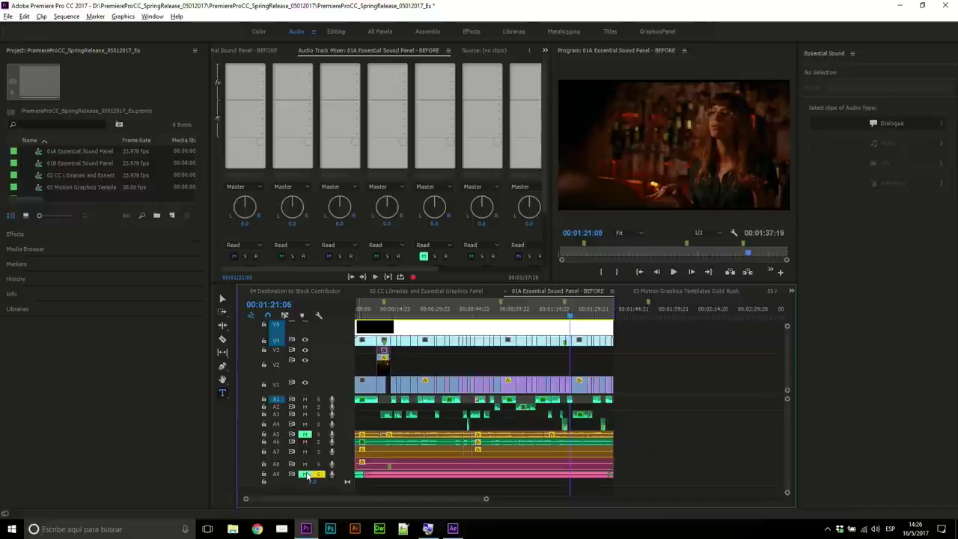
click(399, 475)
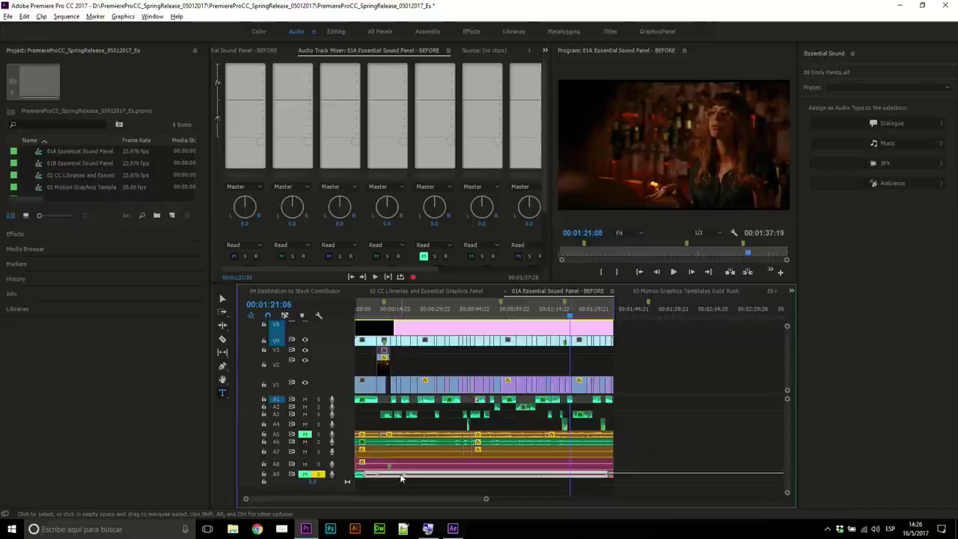
- Unmute A9, tag its clip as Music, expand Loudness and enable Duration
click(305, 475)
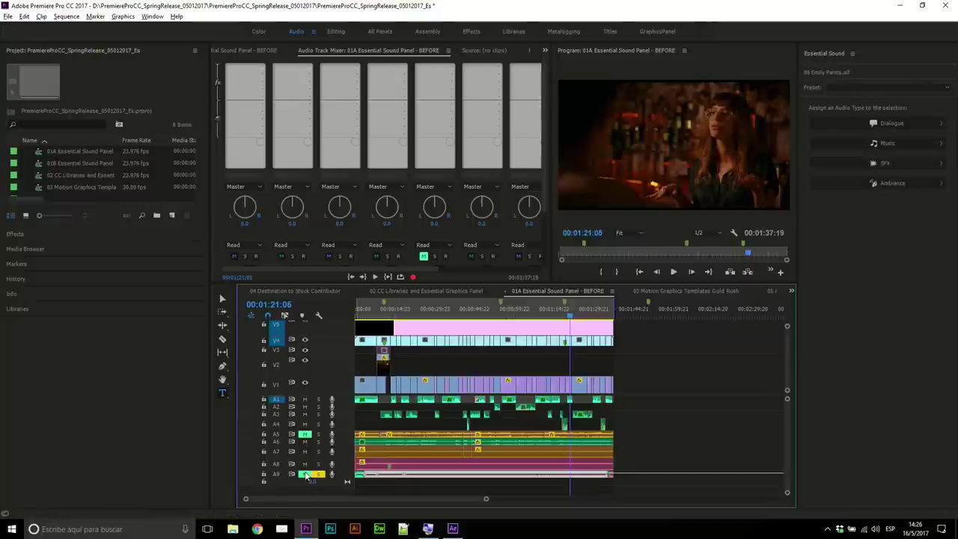
click(892, 146)
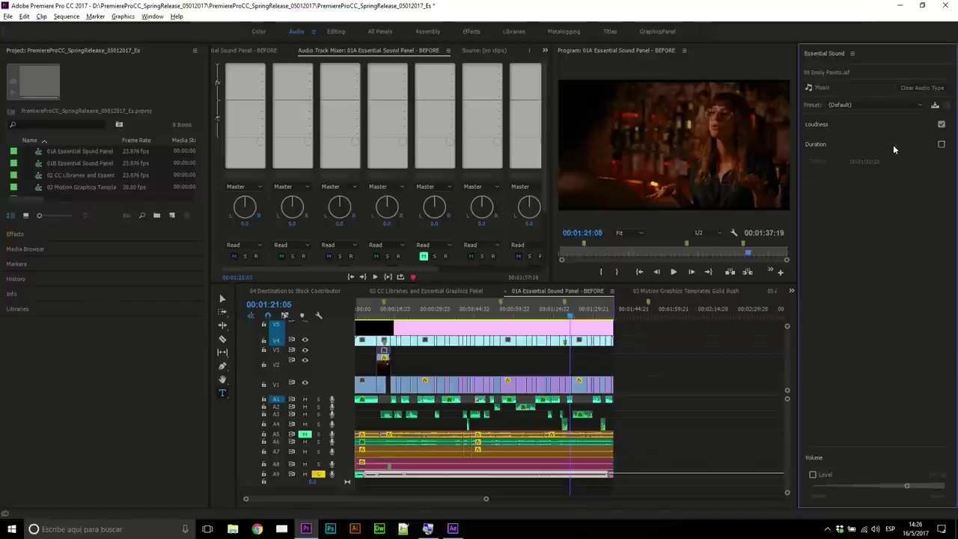
click(854, 127)
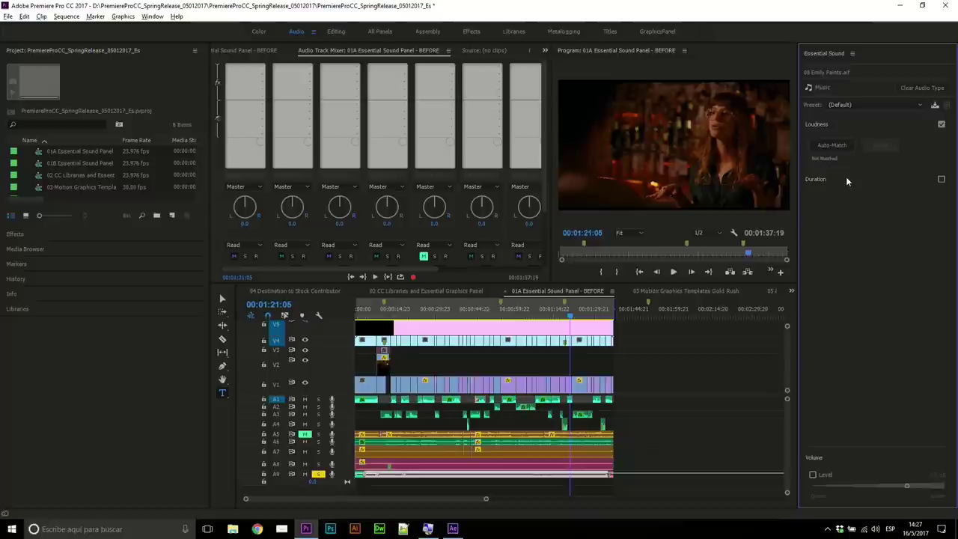
click(942, 180)
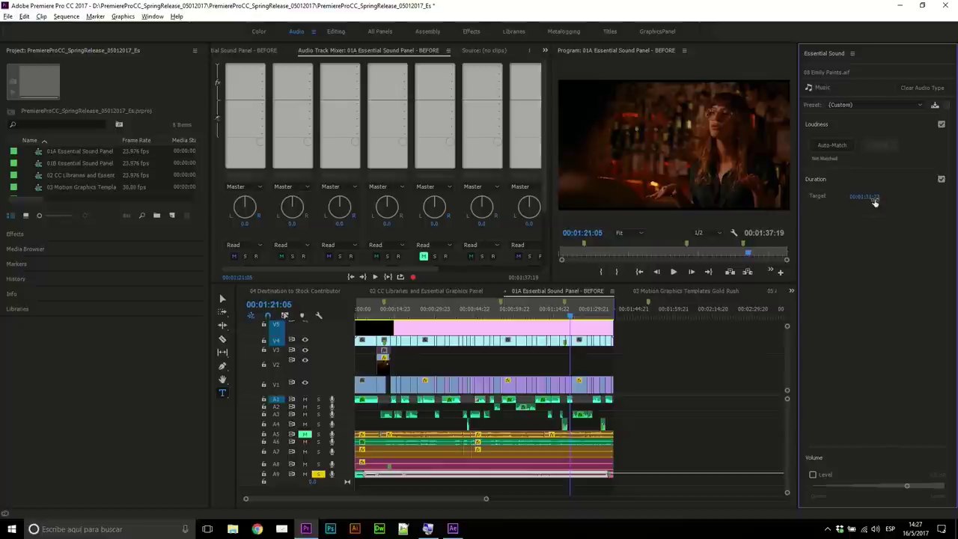
- Set the music clip's Duration target to 00:01:21:23 so the clip remixes to fill it
click(870, 198)
click(872, 198)
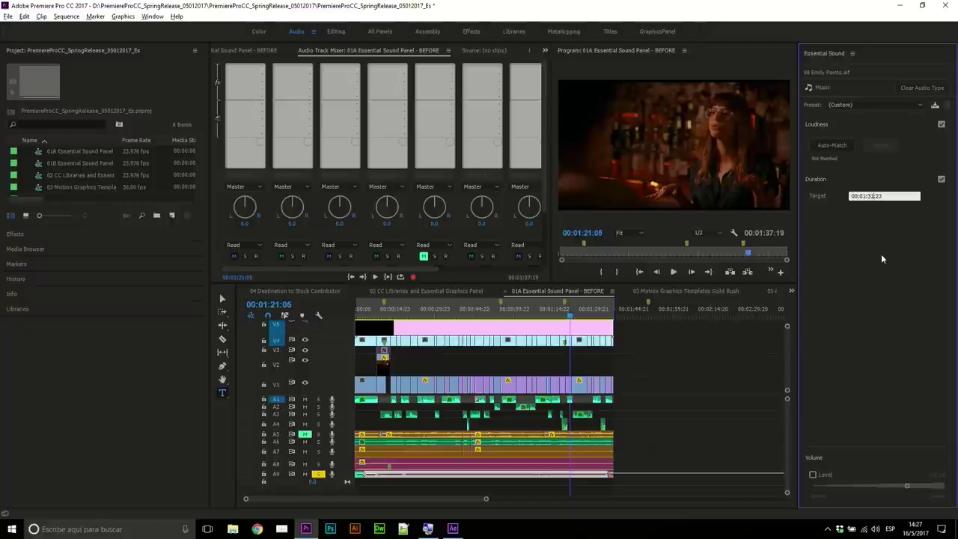
key(BackSpace)
key(BackSpace)
text(00)
key(Return)
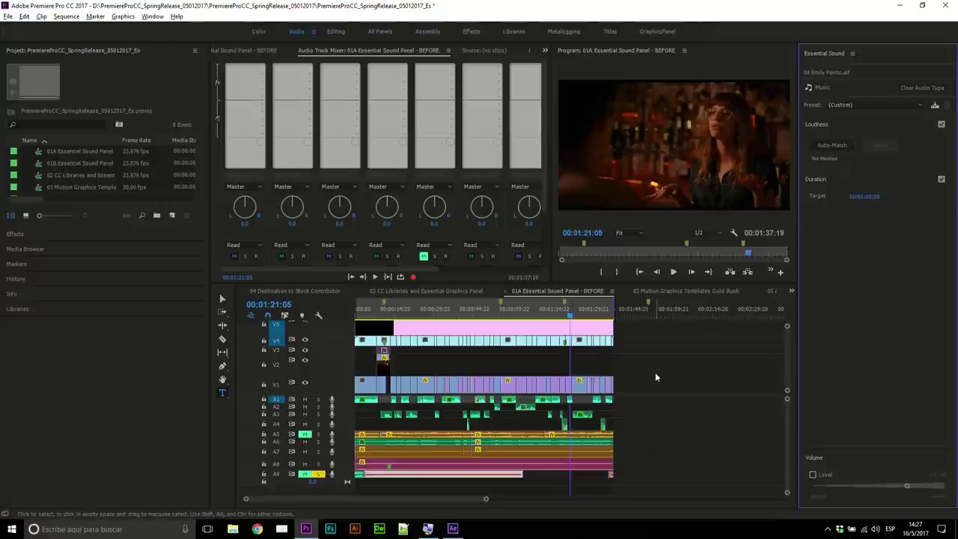
click(463, 476)
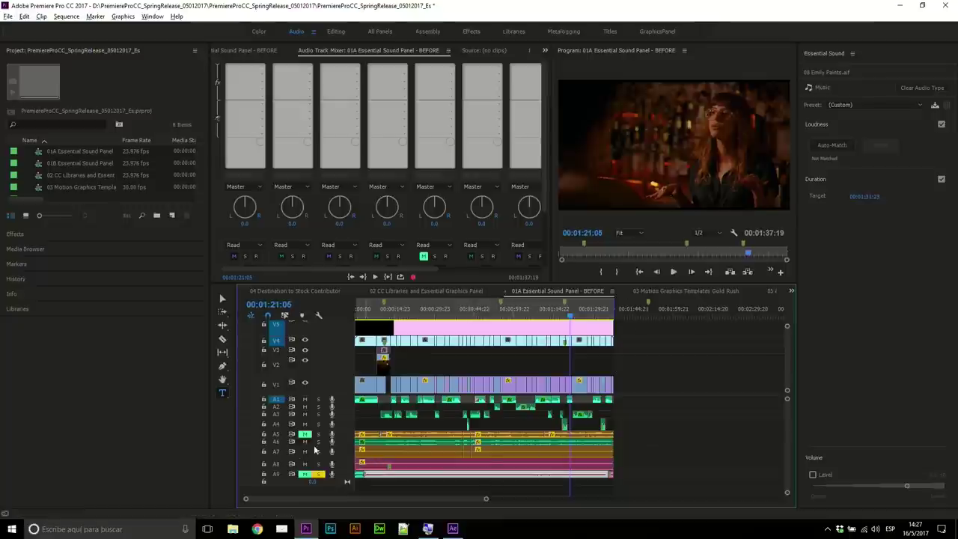
- Mute track A9 and solo track A8
click(305, 474)
click(318, 474)
click(306, 474)
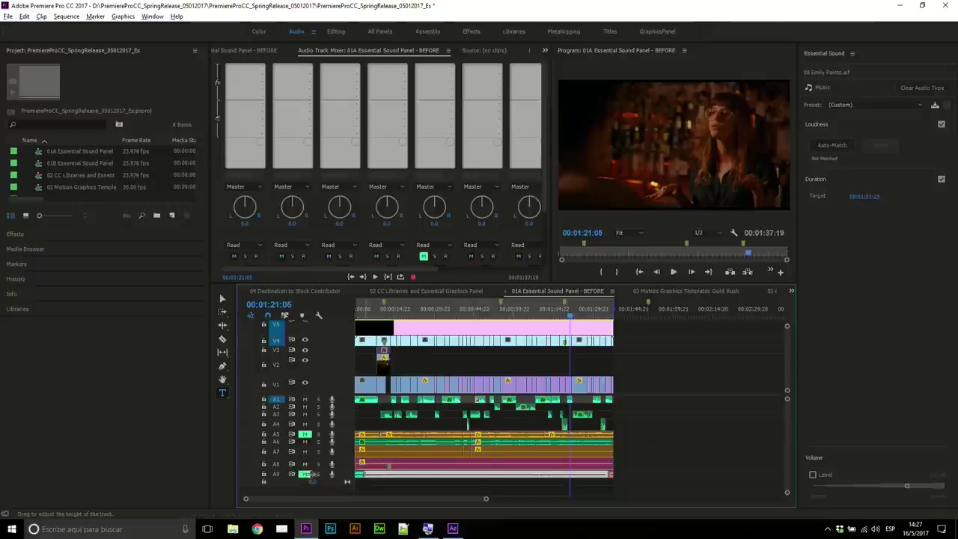
click(306, 473)
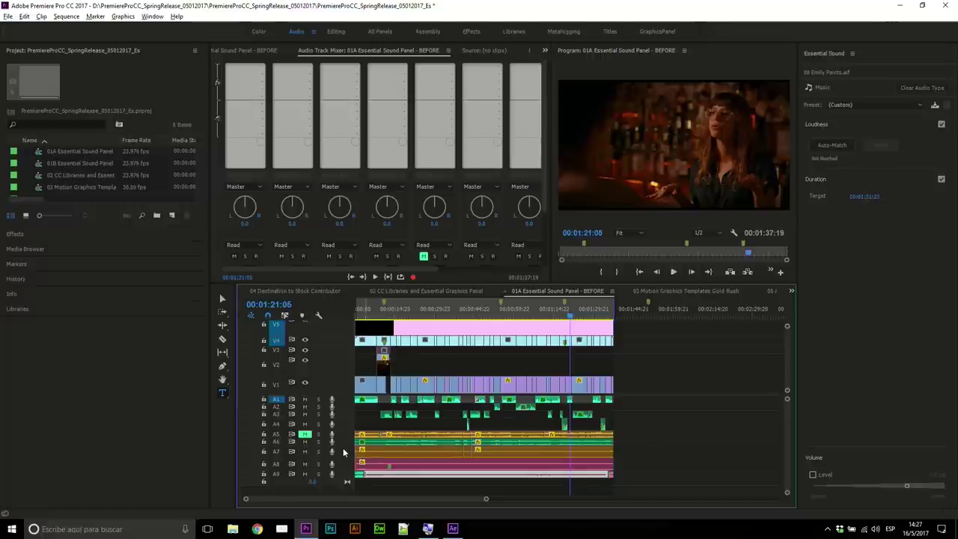
click(306, 474)
click(318, 464)
- Audition from about 00:00:21, moving the solo from A8 to A7, then select A7's clip
click(412, 307)
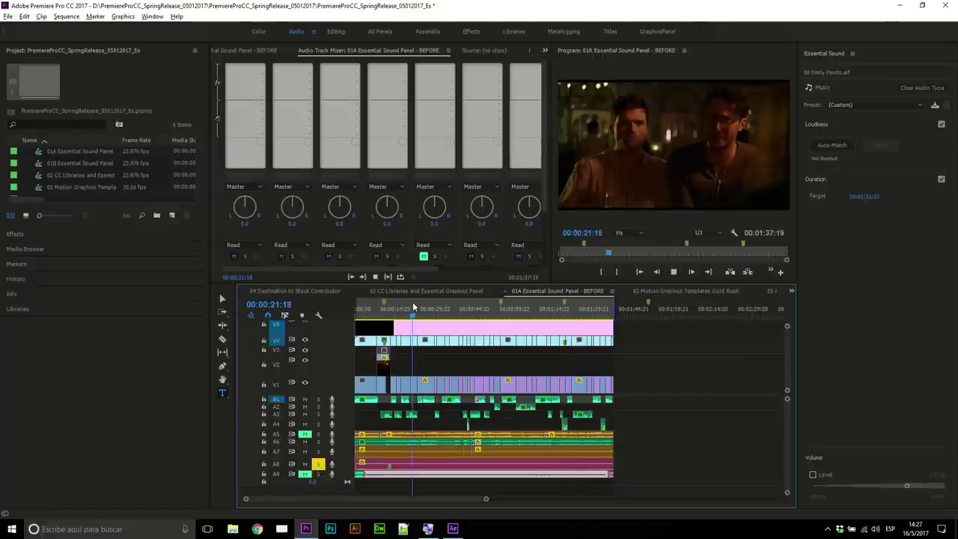
key(space)
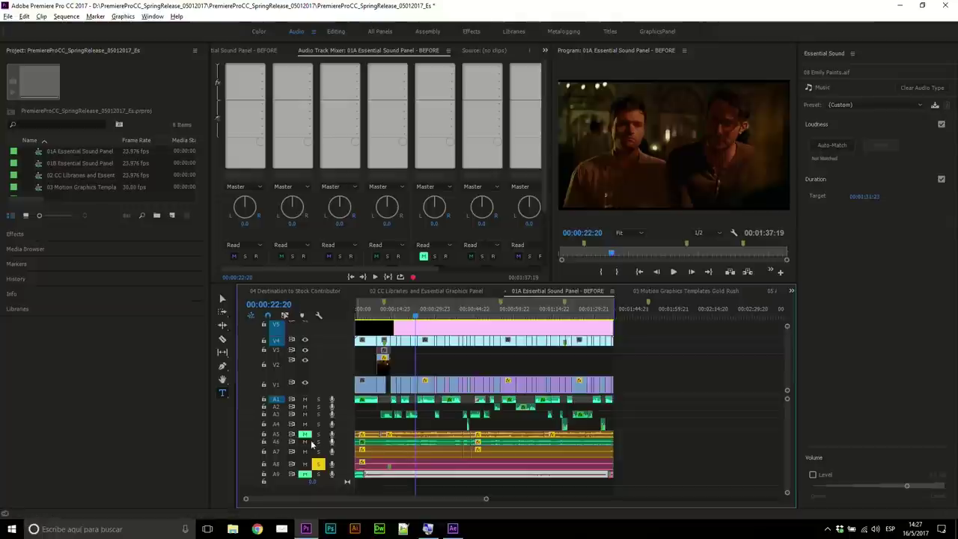
click(320, 452)
click(318, 464)
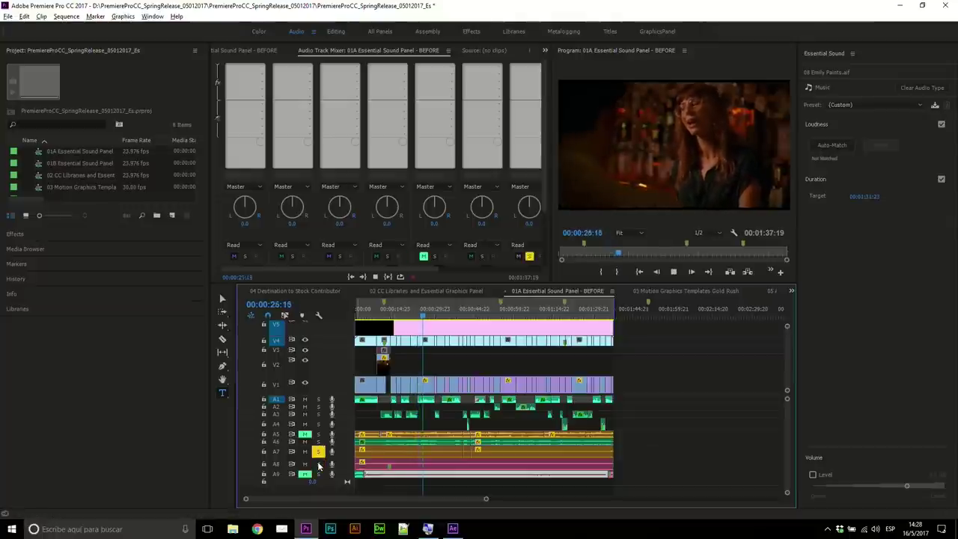
key(space)
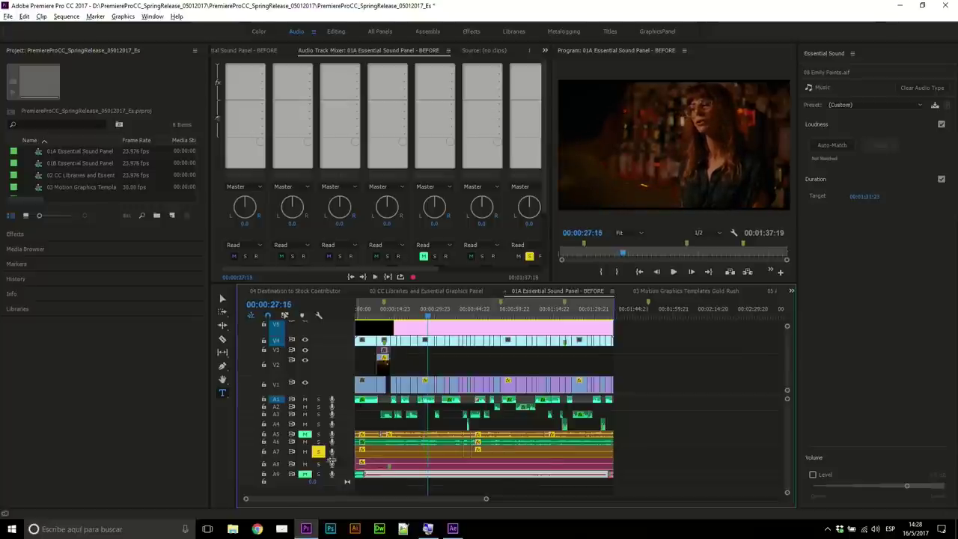
click(618, 452)
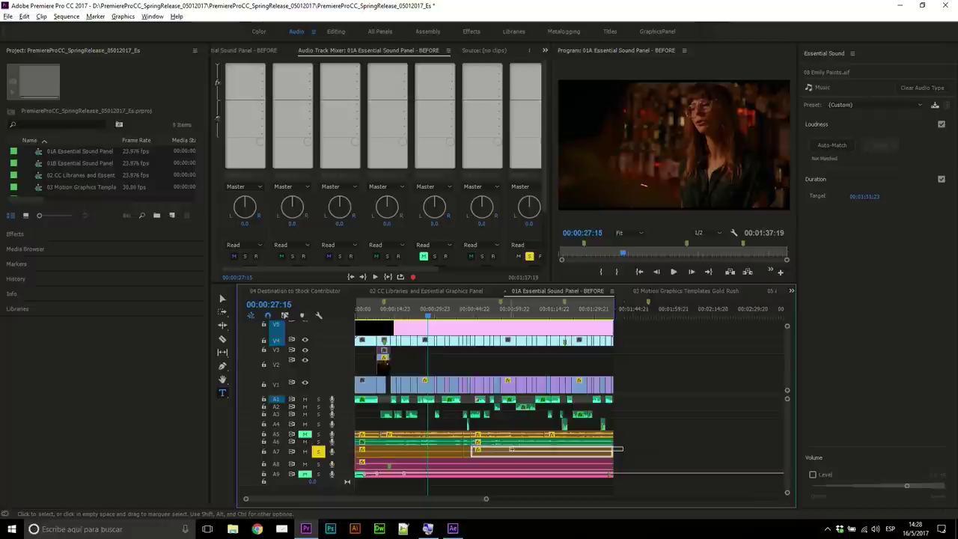
- Tag A7's clips as Ambience and apply the Large Room Ambience reverb preset
click(394, 450)
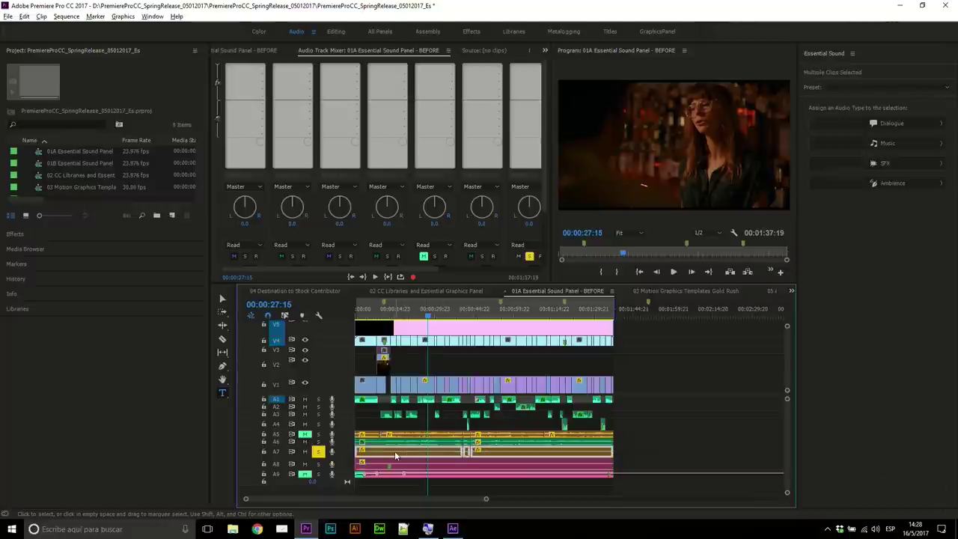
click(892, 183)
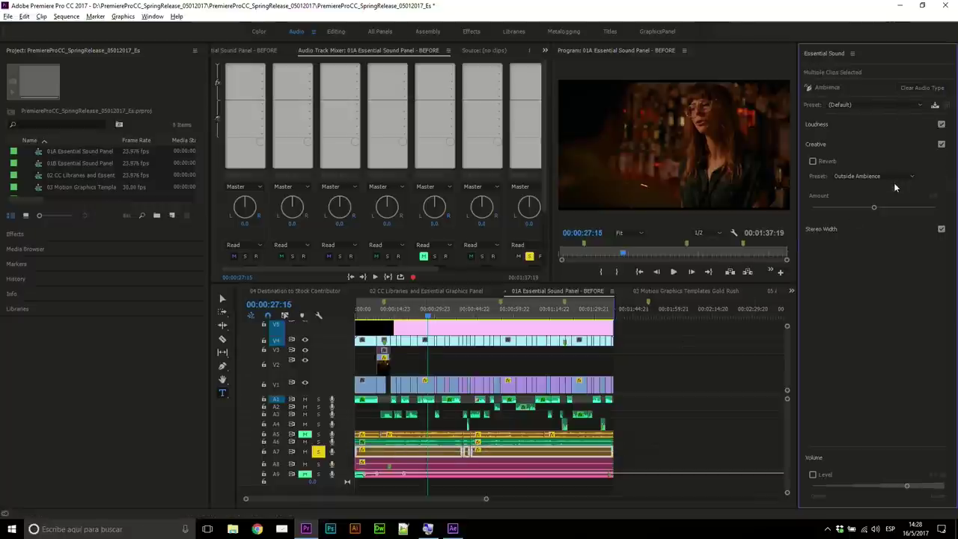
click(866, 126)
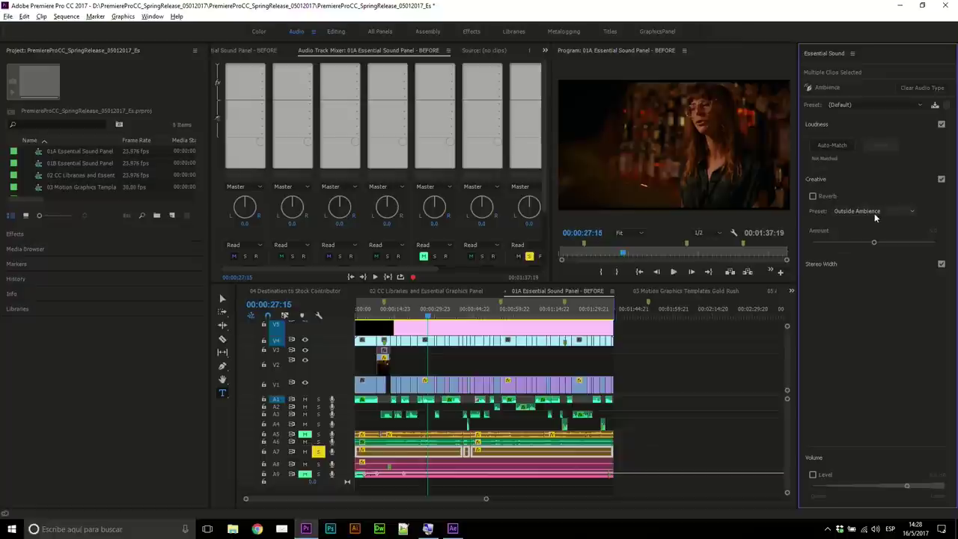
click(812, 196)
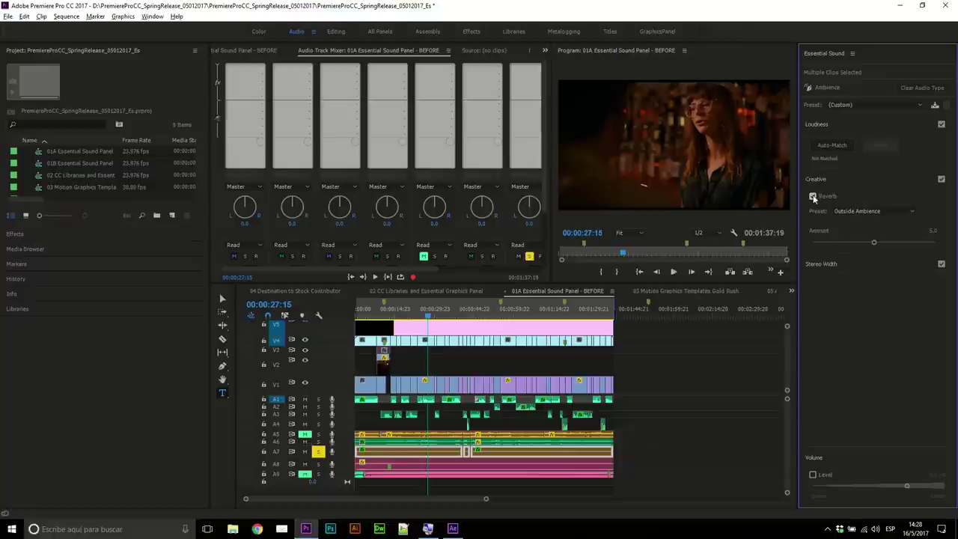
click(889, 210)
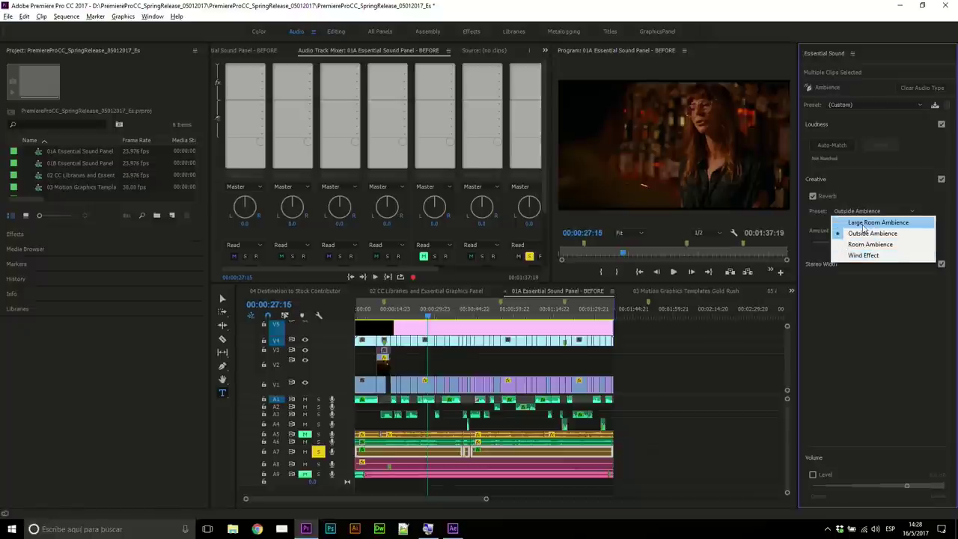
click(863, 225)
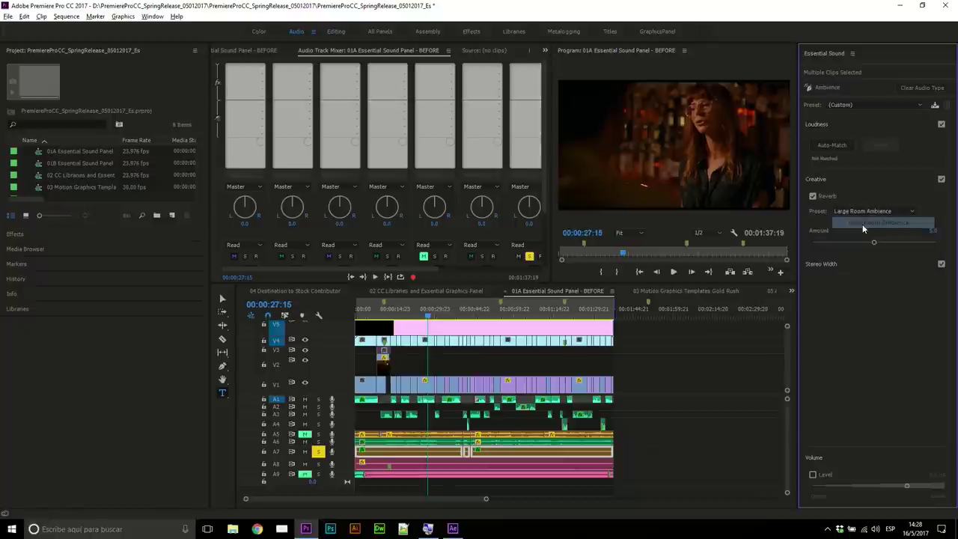
- Raise the reverb Amount high while previewing playback, then select the A1 dialogue clip
key(space)
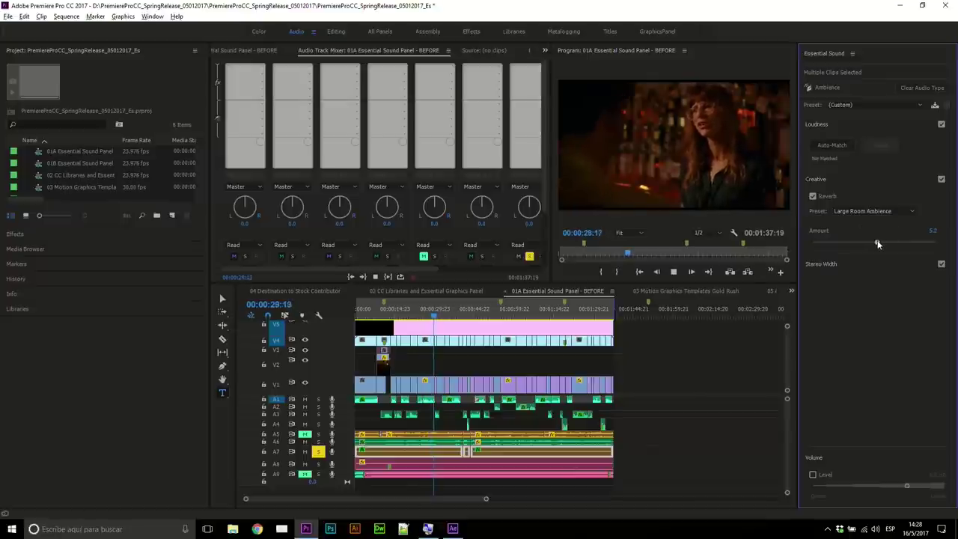
drag(874, 243, 919, 243)
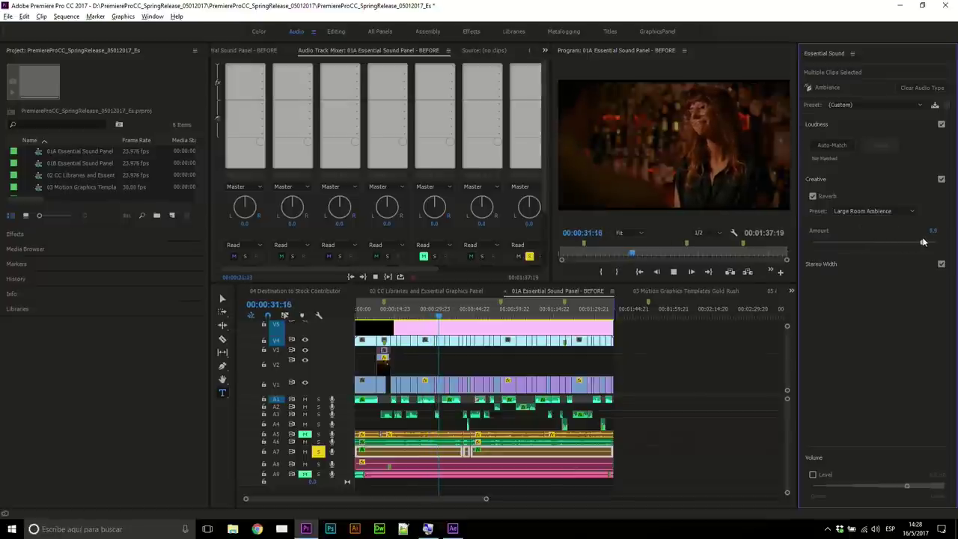
mouse_move(919, 244)
mouse_down()
mouse_move(844, 247)
mouse_move(862, 245)
mouse_up()
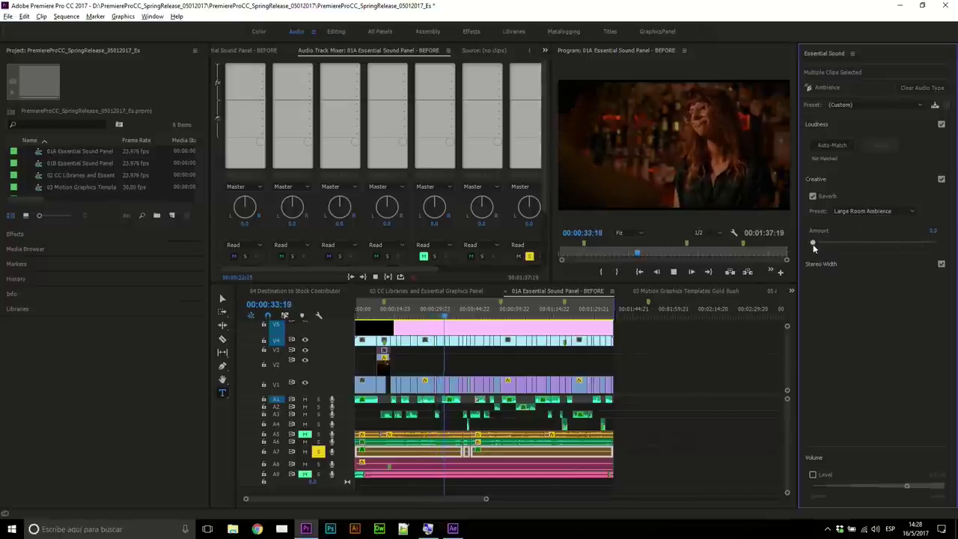
drag(862, 244, 918, 240)
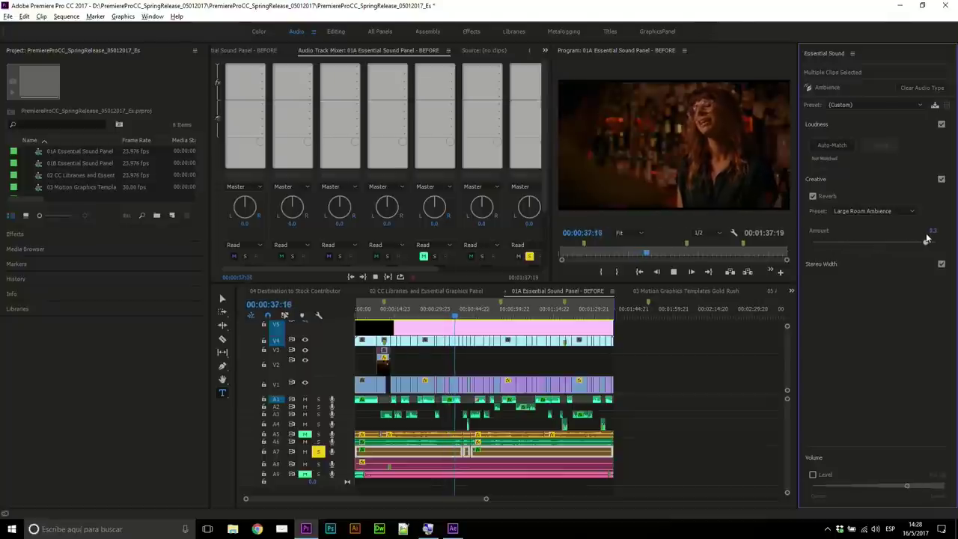
key(space)
key(ctrl+shift+a)
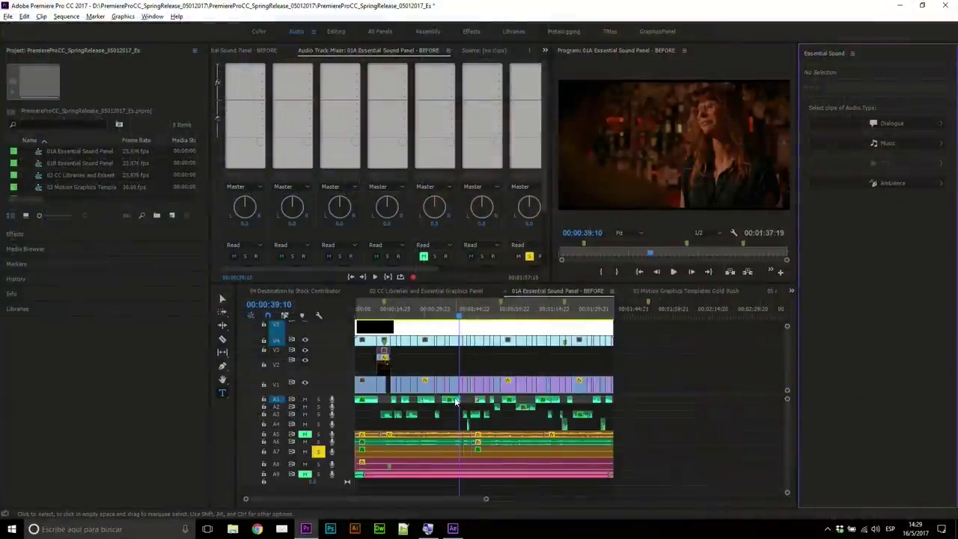
click(455, 400)
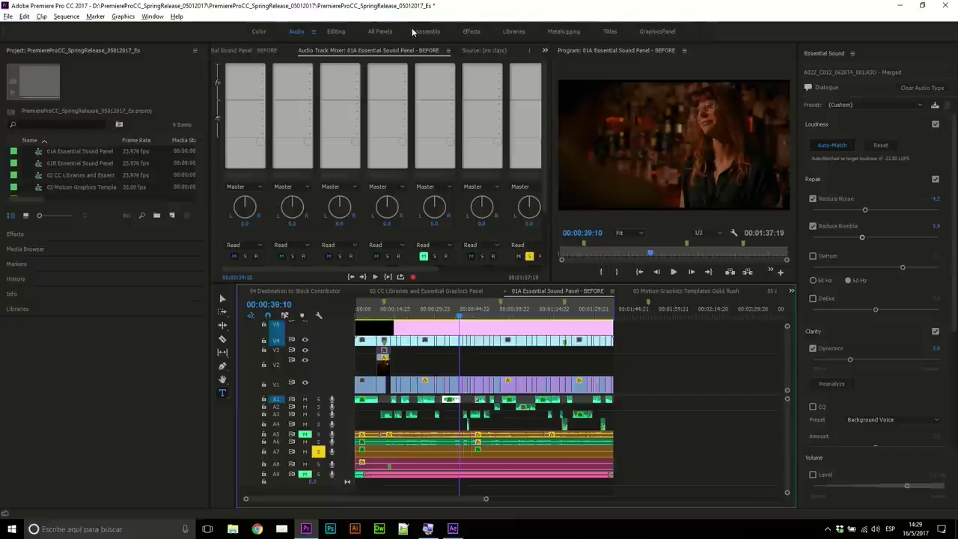
- Switch to the Editing workspace and open Adaptive Noise Reduction in the A1 clip's Effect Controls
click(336, 32)
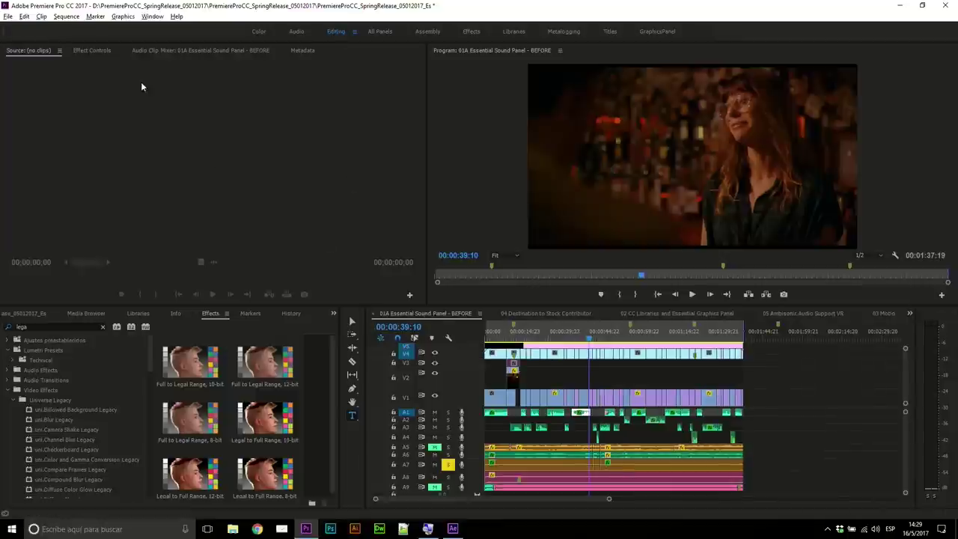
click(100, 49)
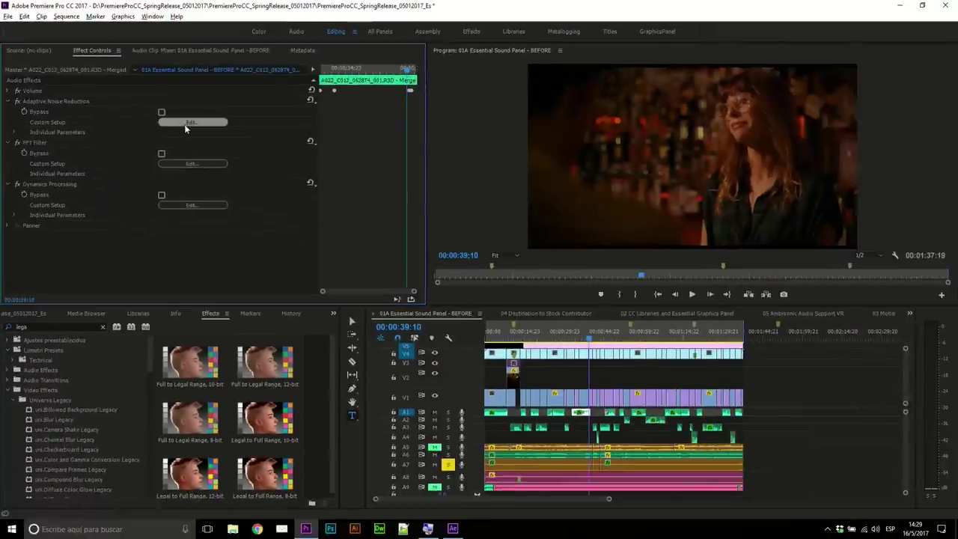
click(186, 125)
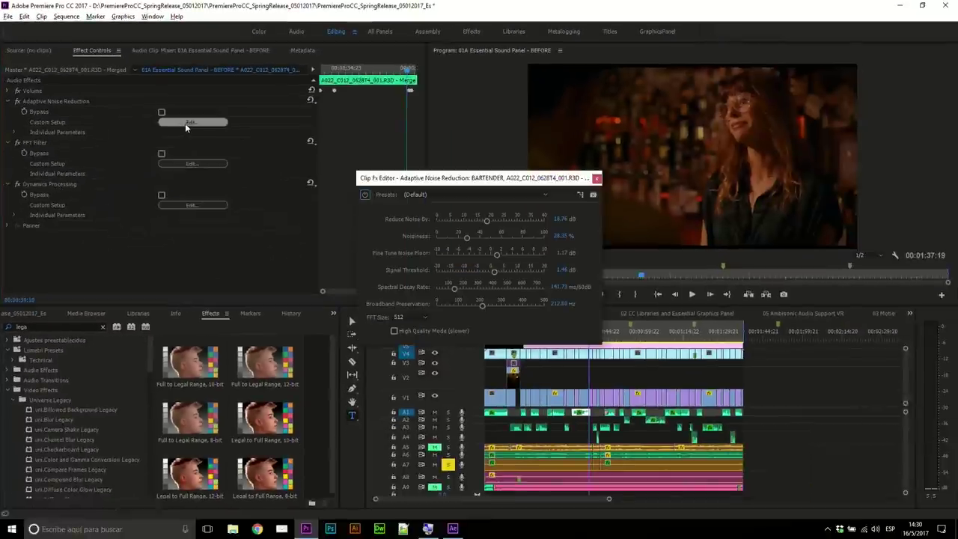
- Keep Broadband Preservation at 262.88 Hz and close the Adaptive Noise Reduction editor
key(super)
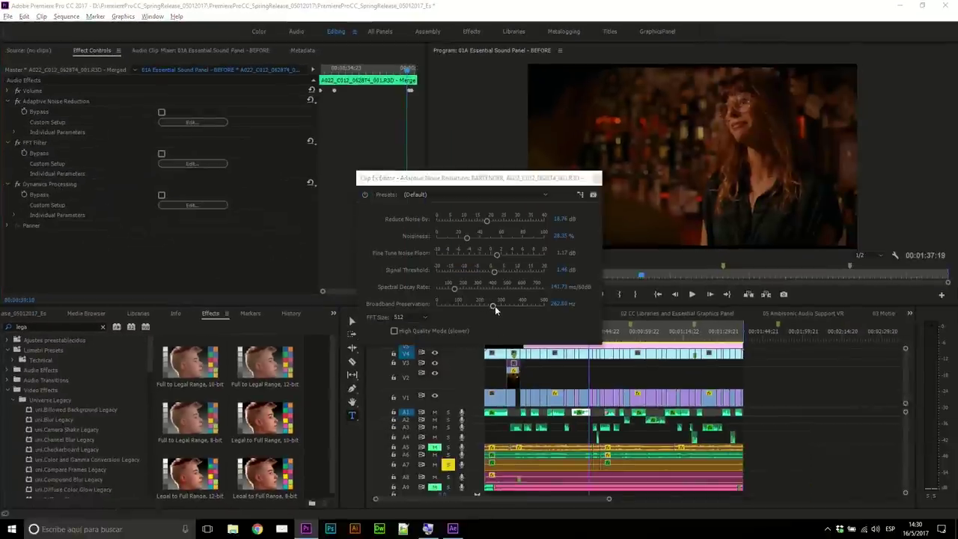
key(super)
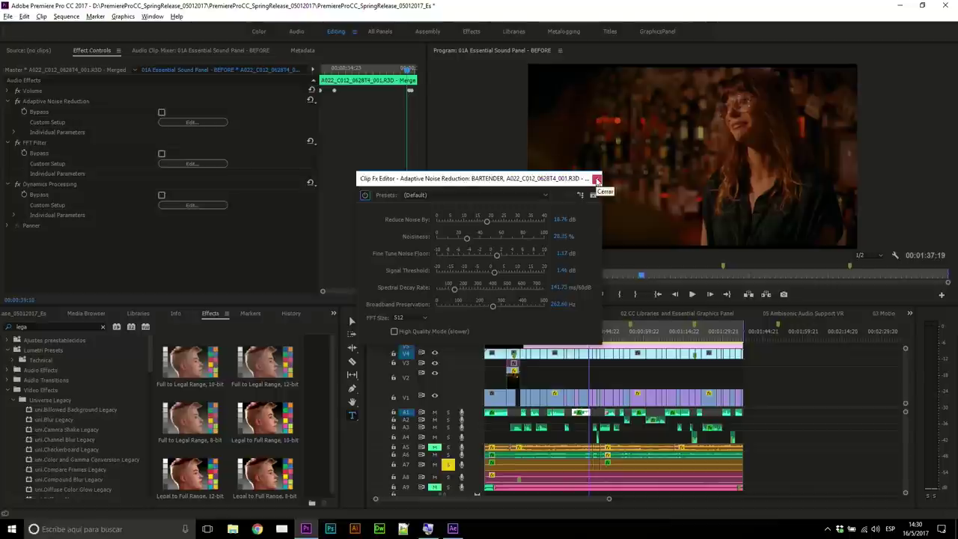
click(596, 180)
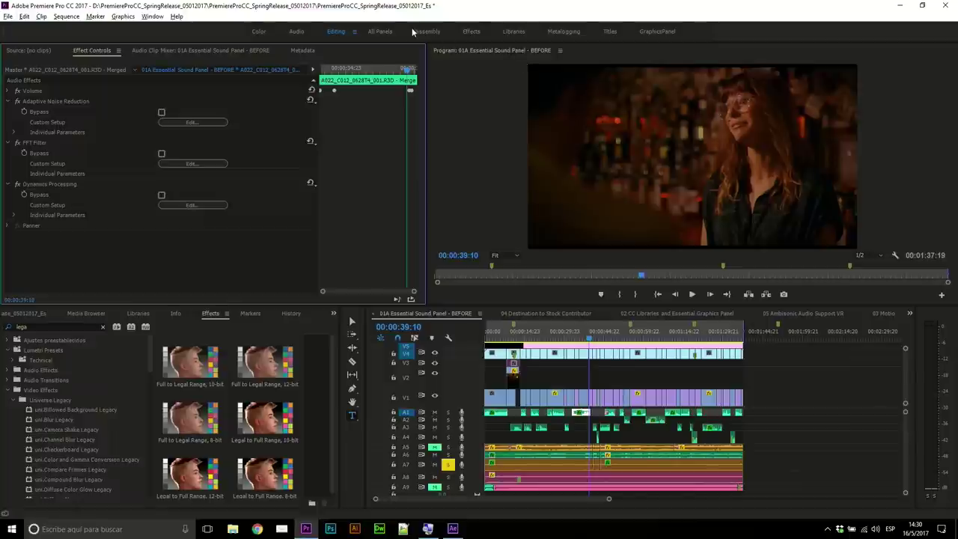
- Return to the Audio workspace and choose Edit in Adobe Audition > Sequence for the timeline
click(297, 32)
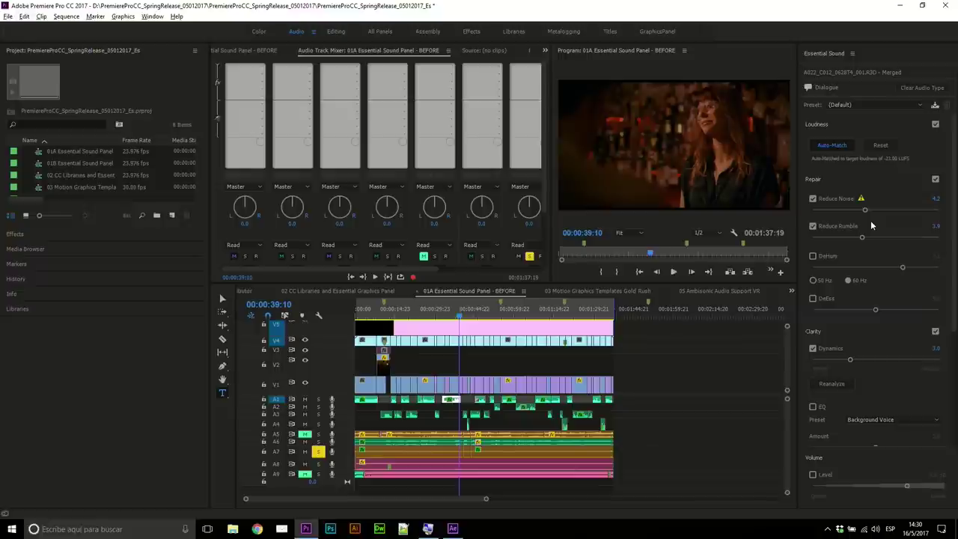
click(481, 292)
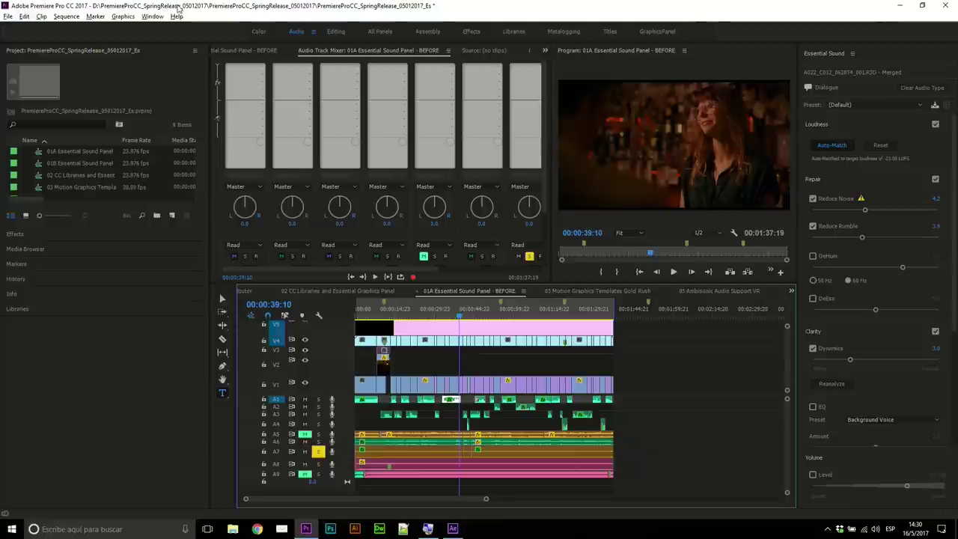
click(67, 17)
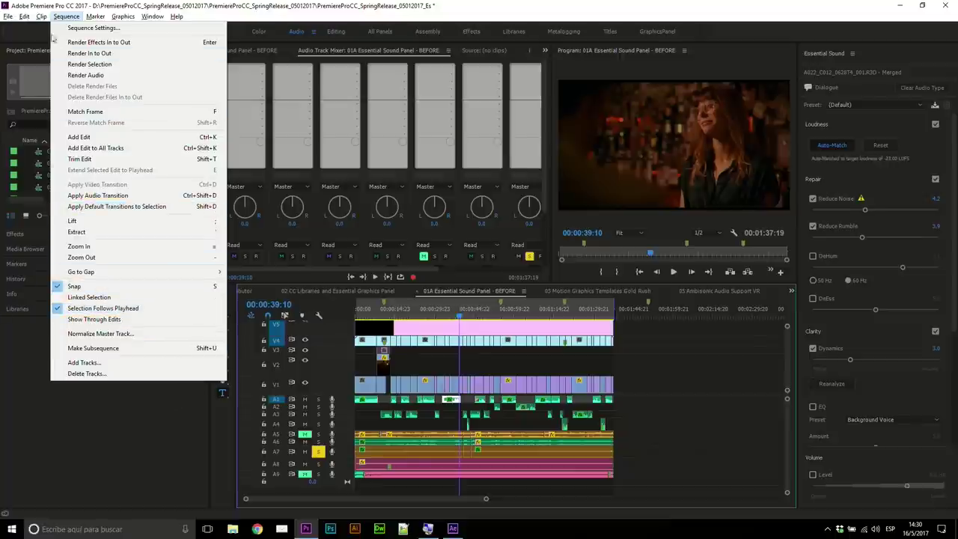
click(24, 16)
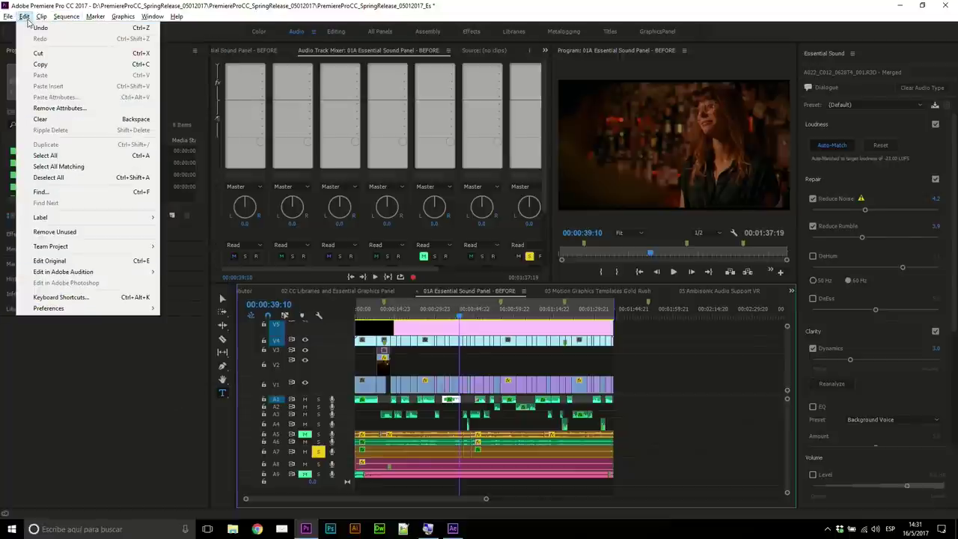
mouse_move(96, 274)
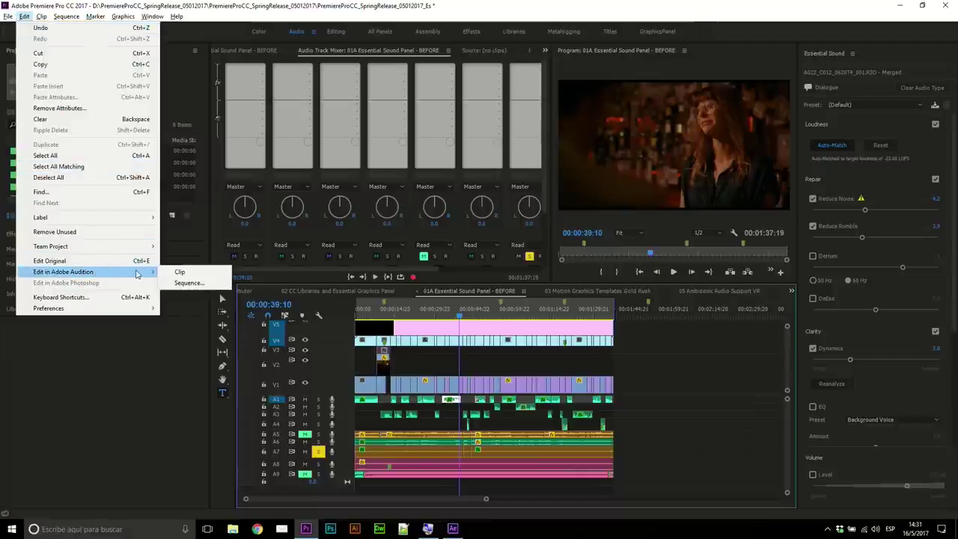
click(180, 283)
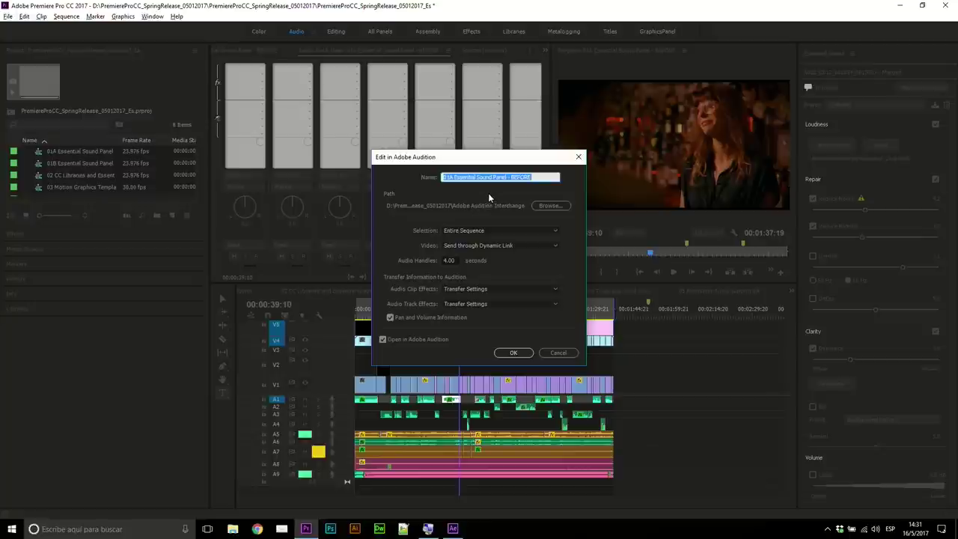
- Send the entire sequence to Audition with video via Dynamic Link and settings transferred
click(487, 232)
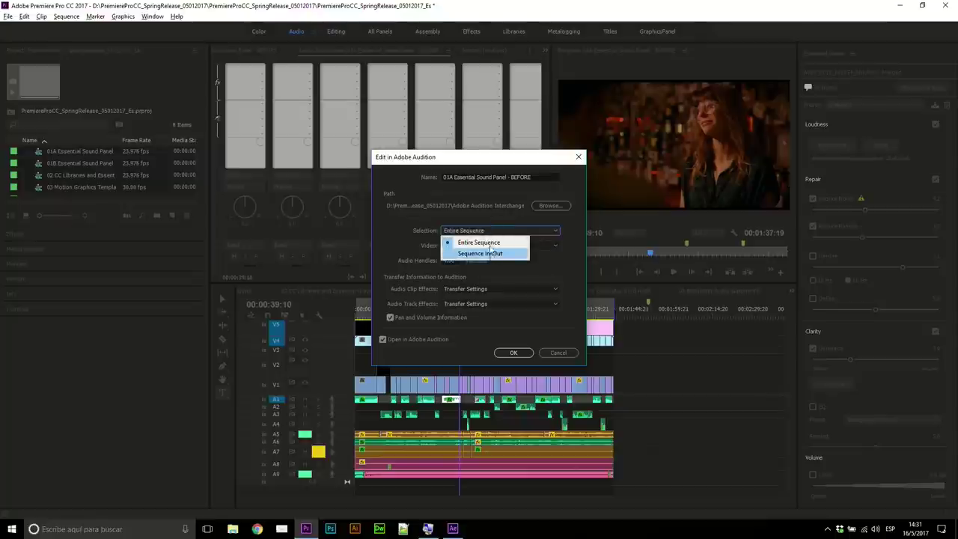
click(490, 222)
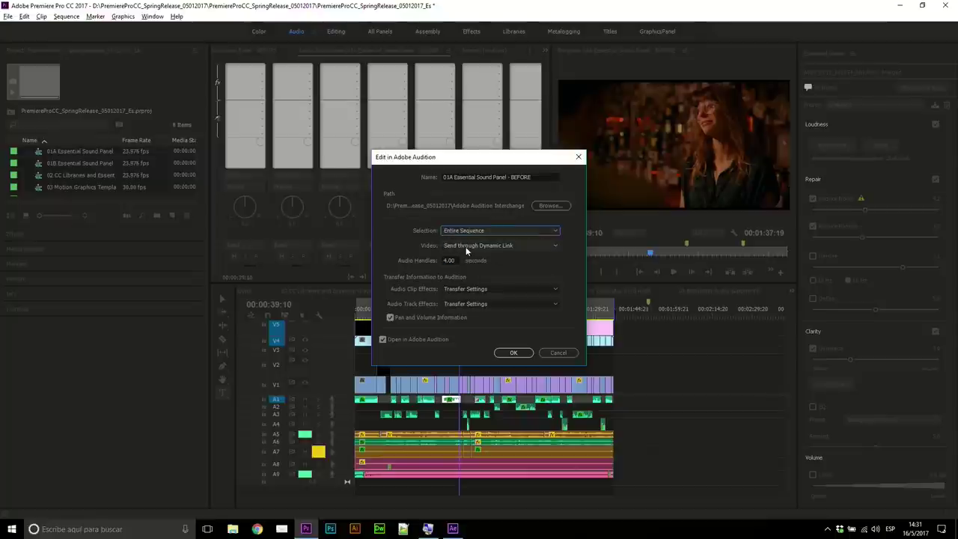
click(466, 248)
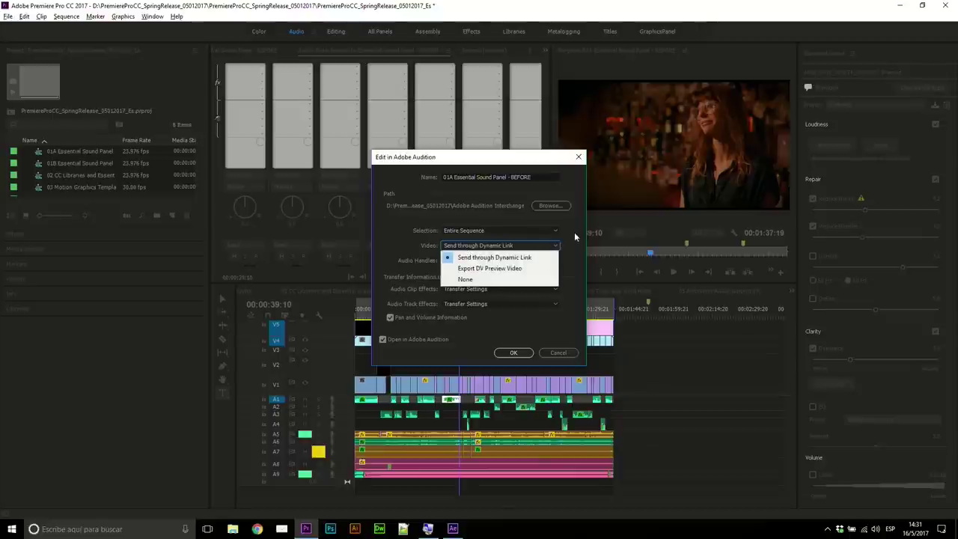
click(554, 245)
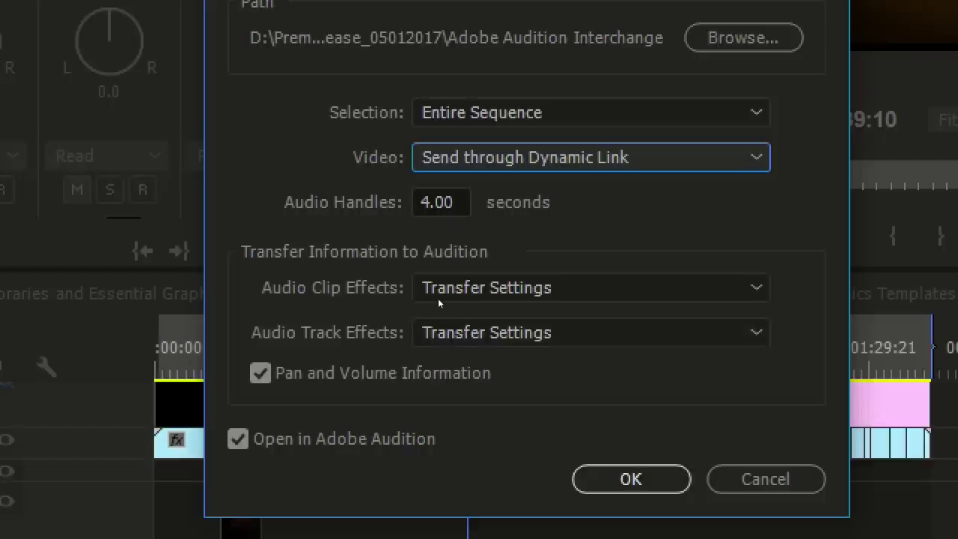
click(506, 290)
key(Down)
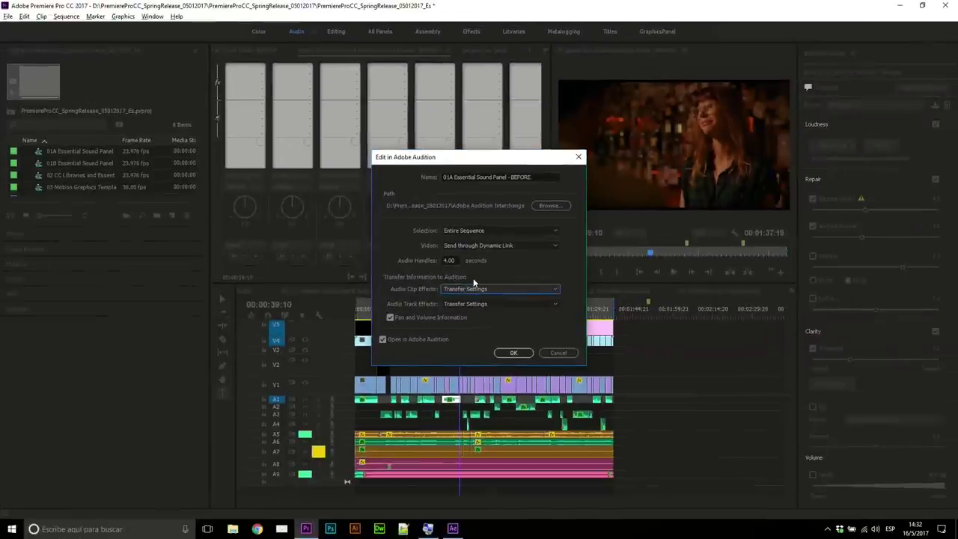
click(513, 353)
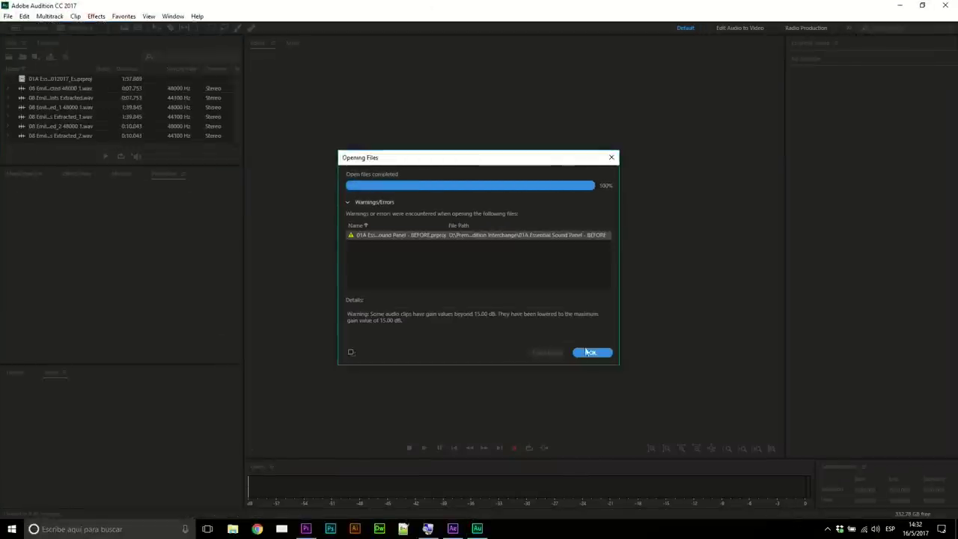
- Dismiss Audition's file-opening warnings and decline the audio hardware preferences prompt for good
click(591, 353)
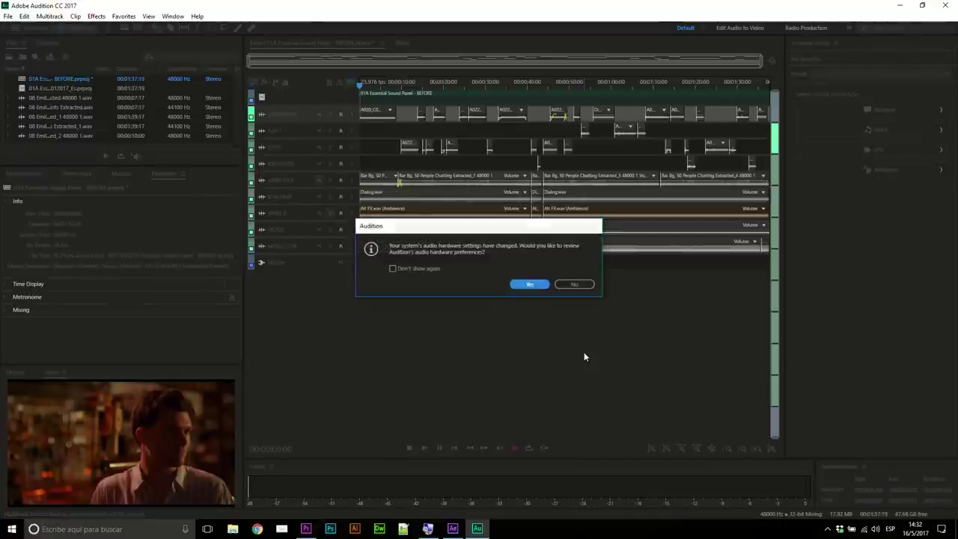
click(427, 269)
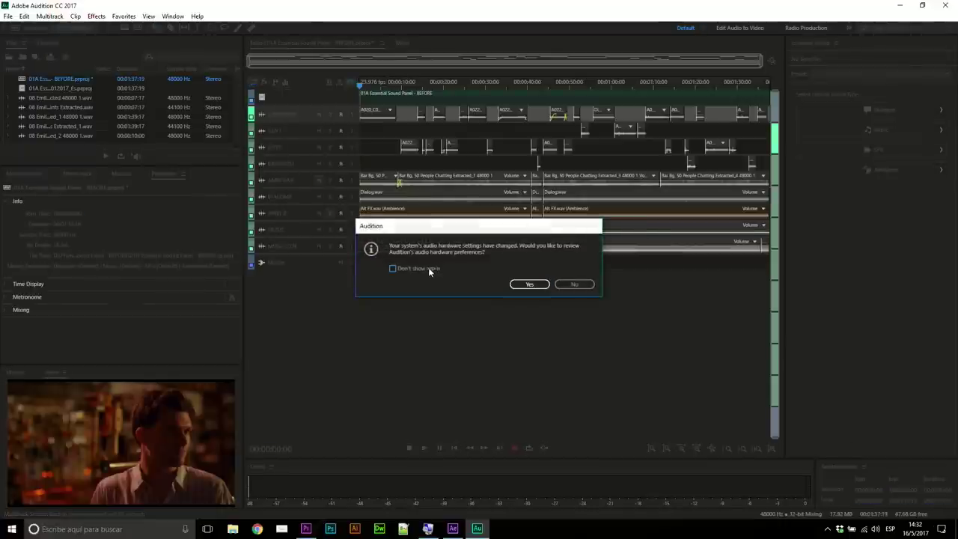
click(561, 285)
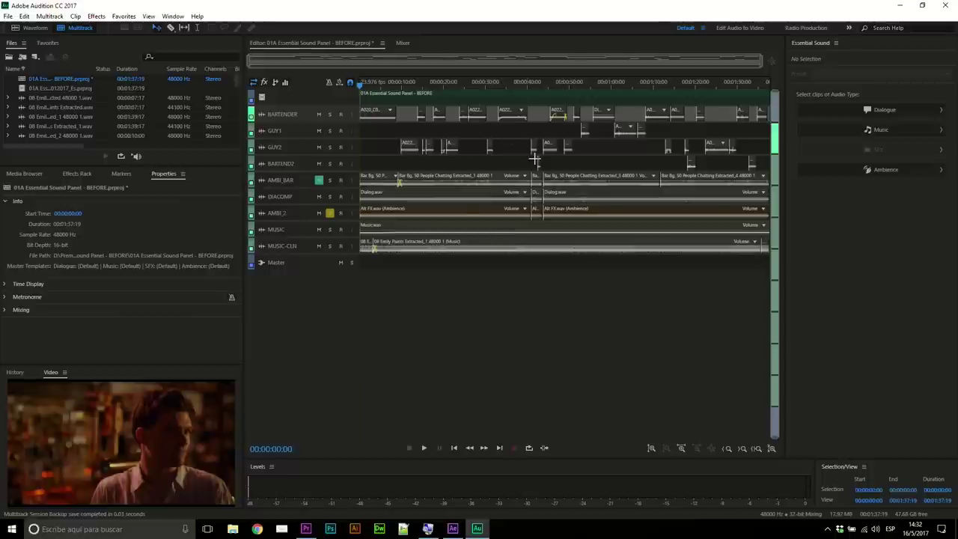
- Show the first BARTENDER clip's track effects and expand its Repair settings, then deselect
click(378, 121)
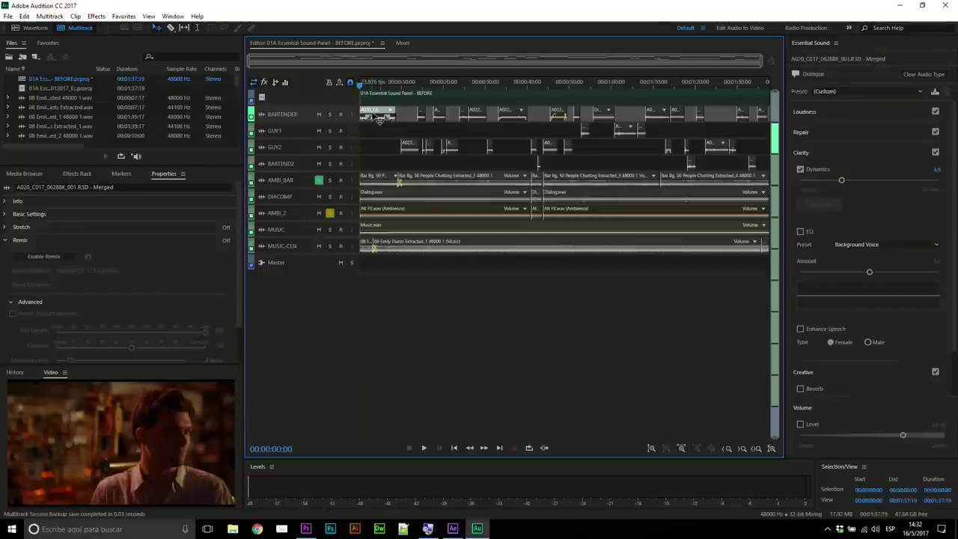
click(76, 174)
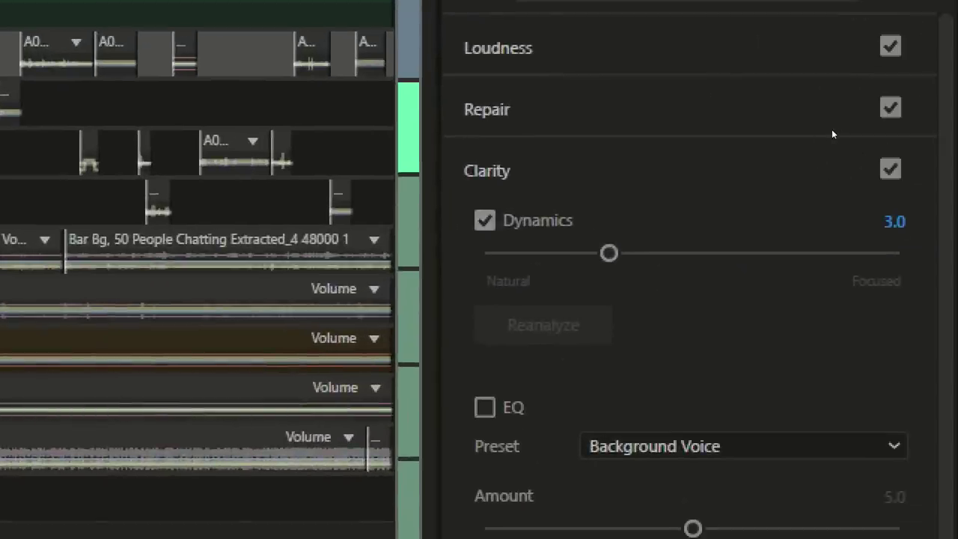
click(831, 133)
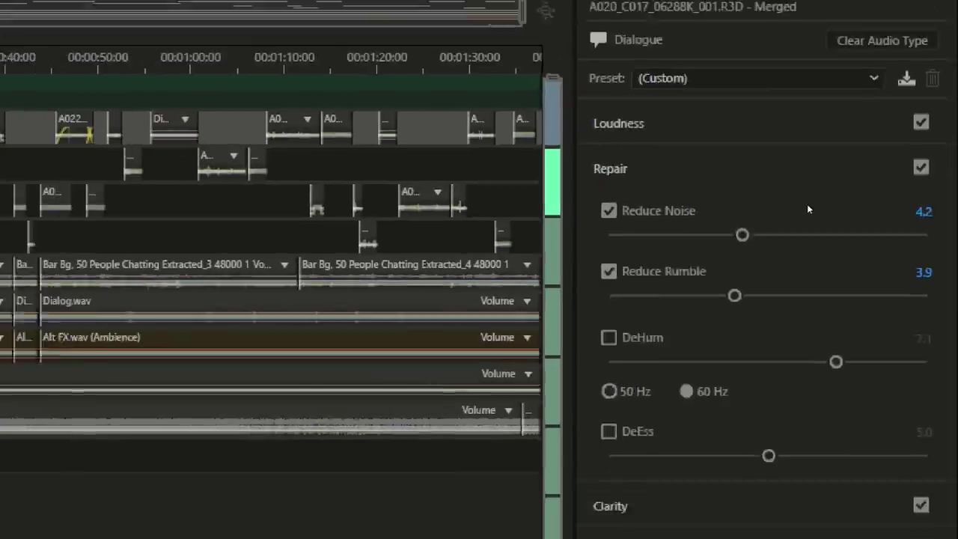
key(super)
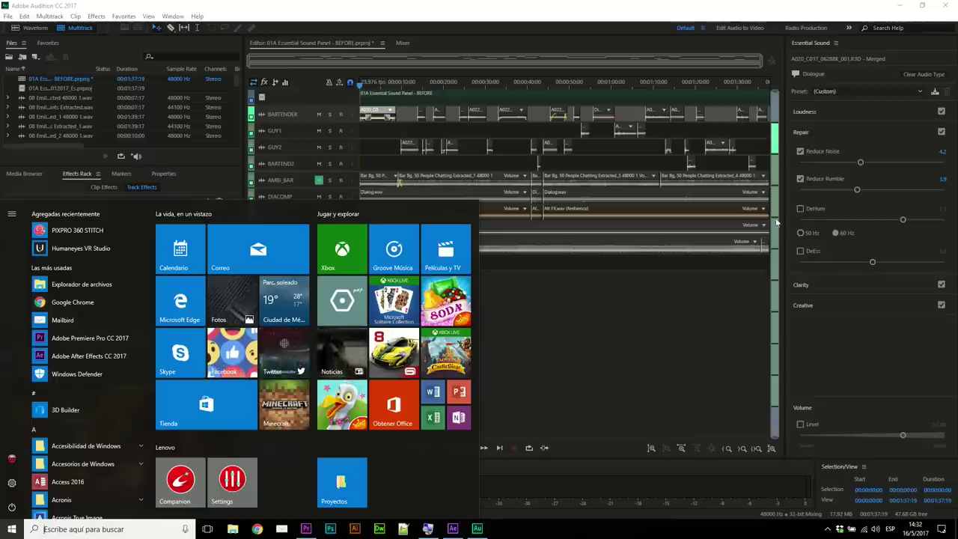
click(739, 304)
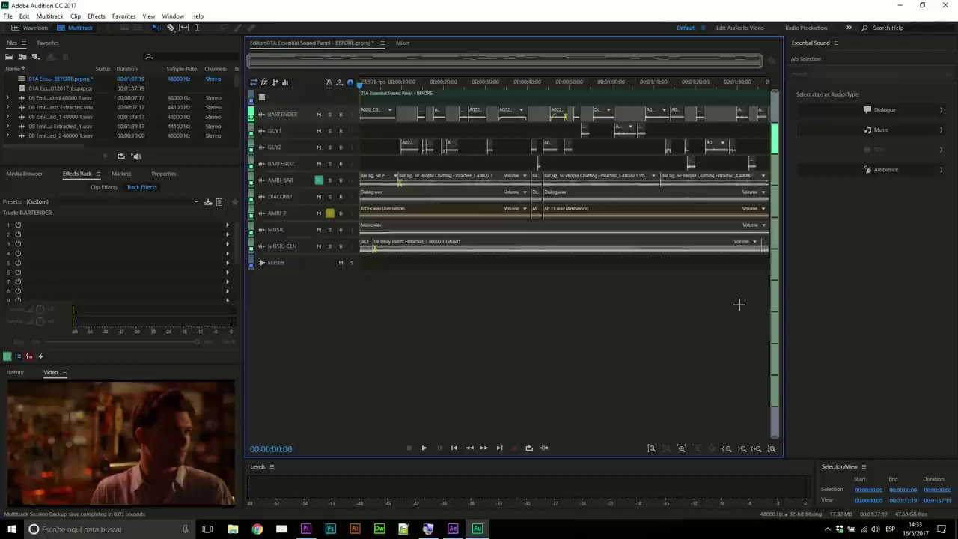
- Switch from Audition back to Premiere Pro with Alt+Tab
key(alt+Tab)
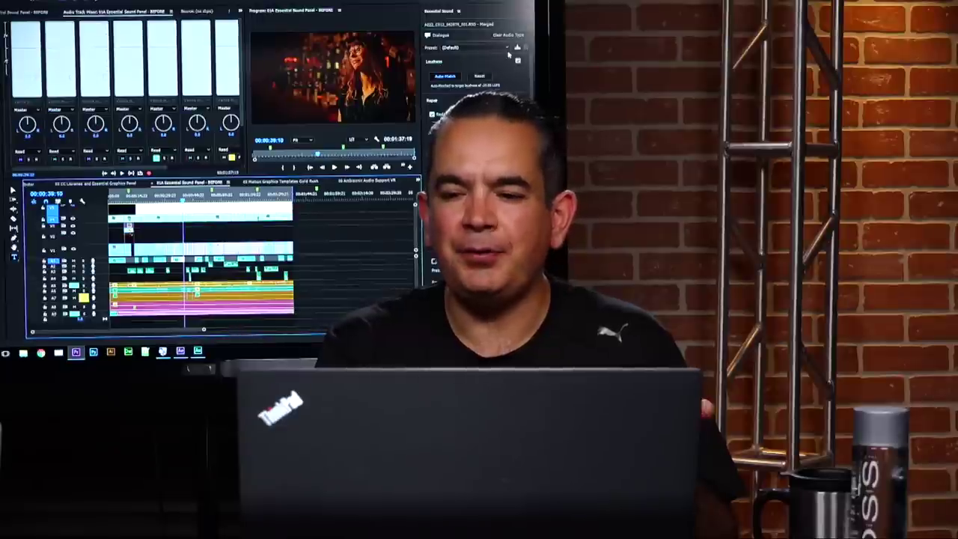
click(506, 48)
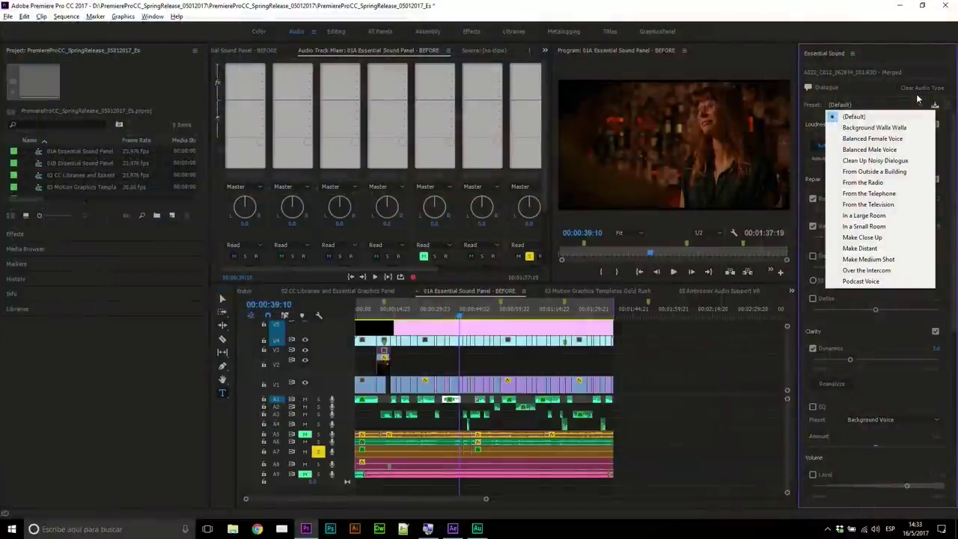
click(898, 103)
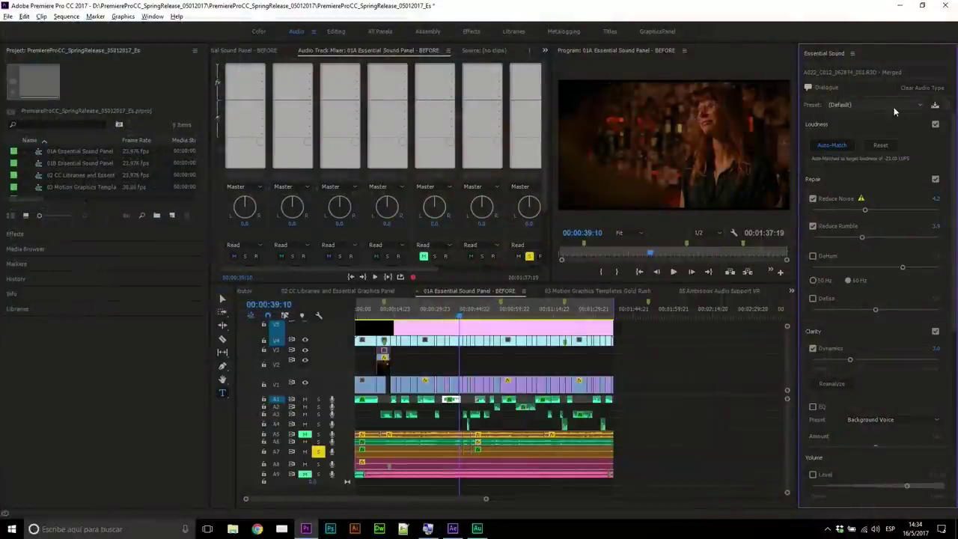
click(892, 109)
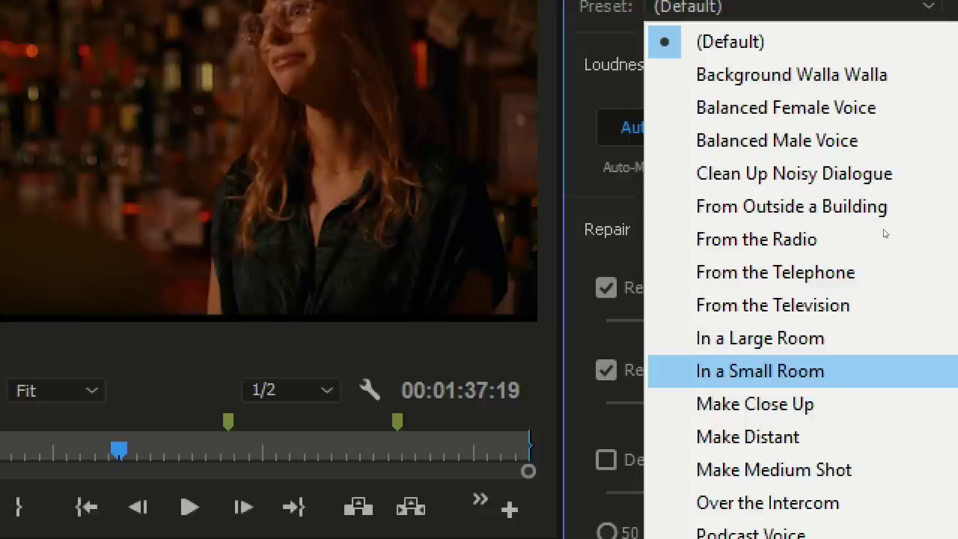
key(Down)
key(Down)
key(Down)
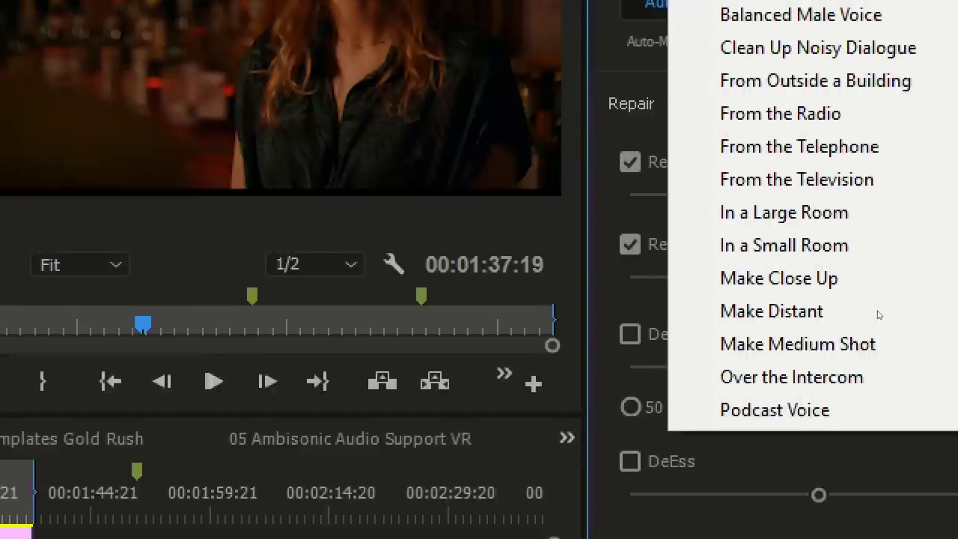
key(Down)
key(Down)
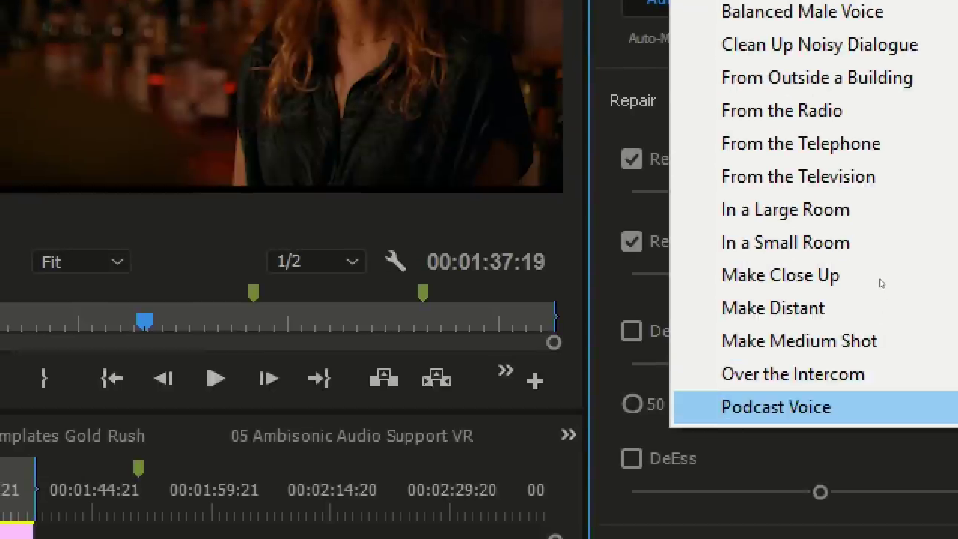
key(Return)
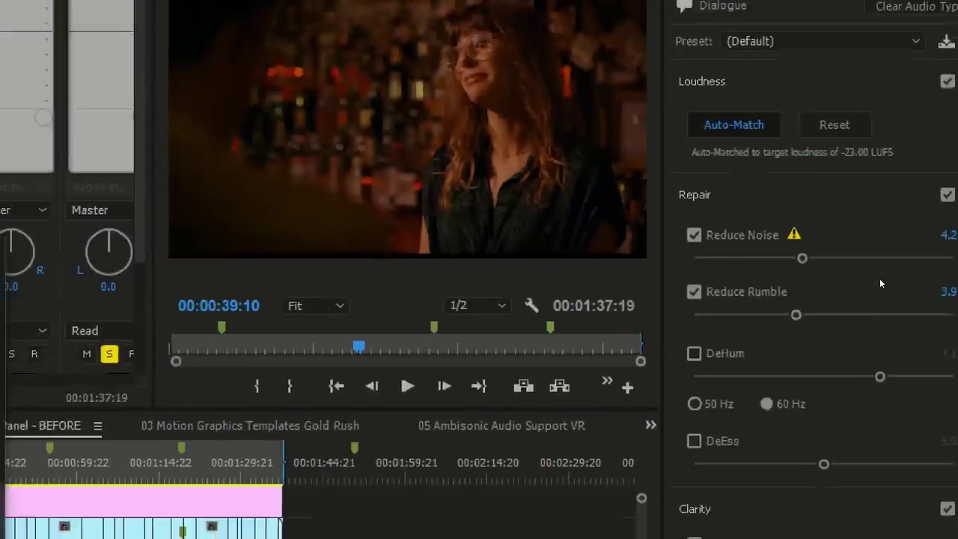
scroll(879, 278, down, 5)
key(super)
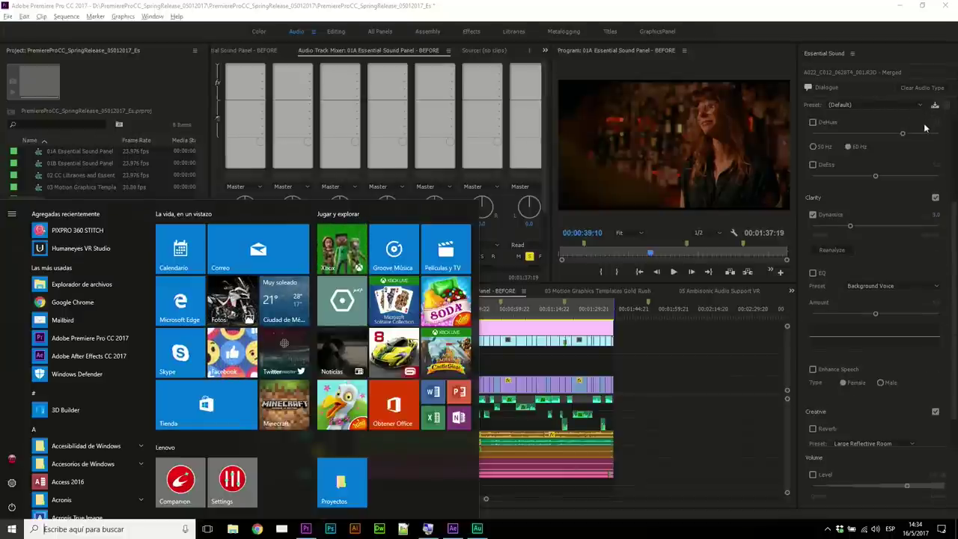
click(926, 114)
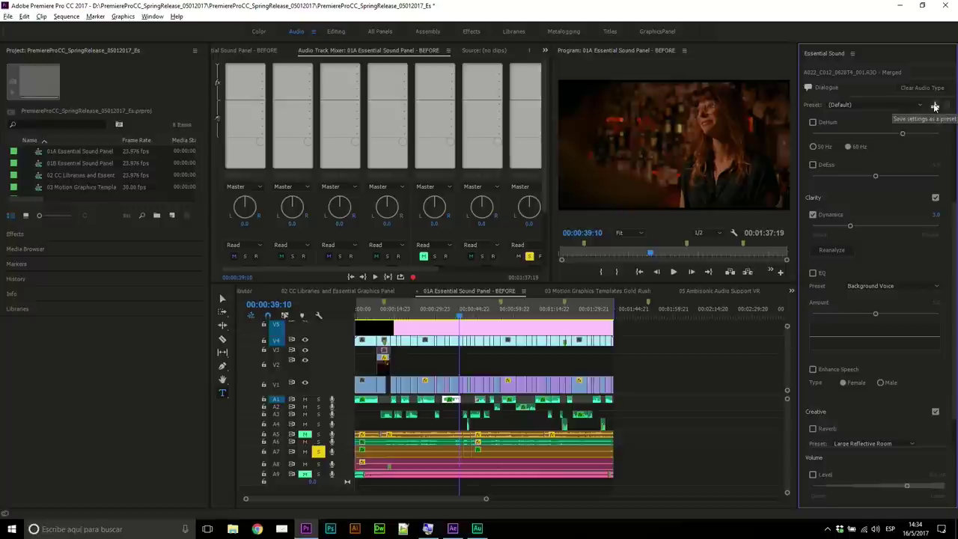
click(934, 105)
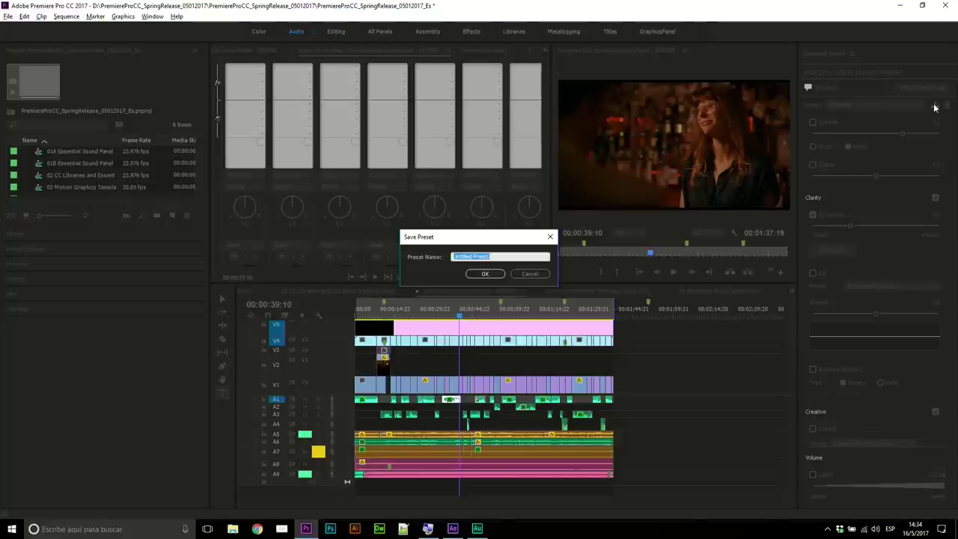
text(Audio Corto)
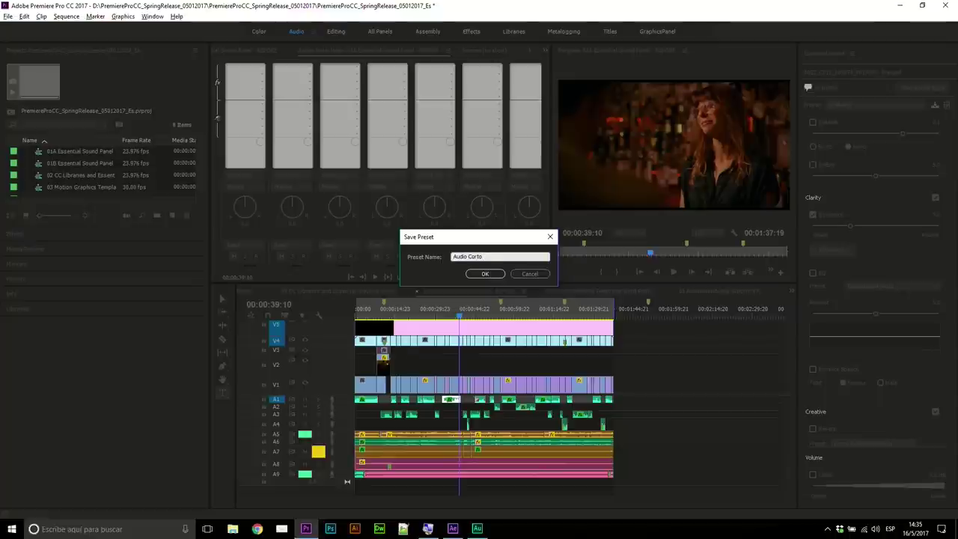
click(530, 274)
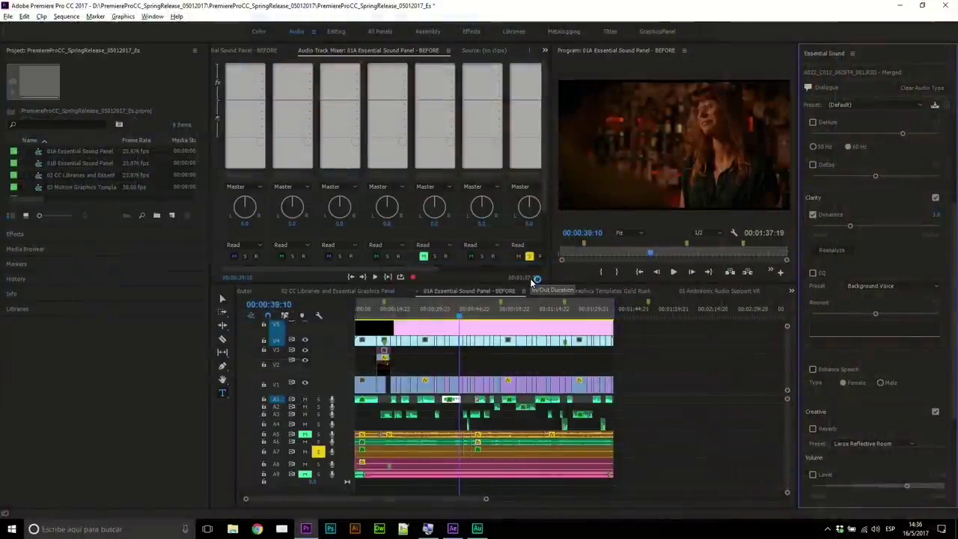
click(390, 294)
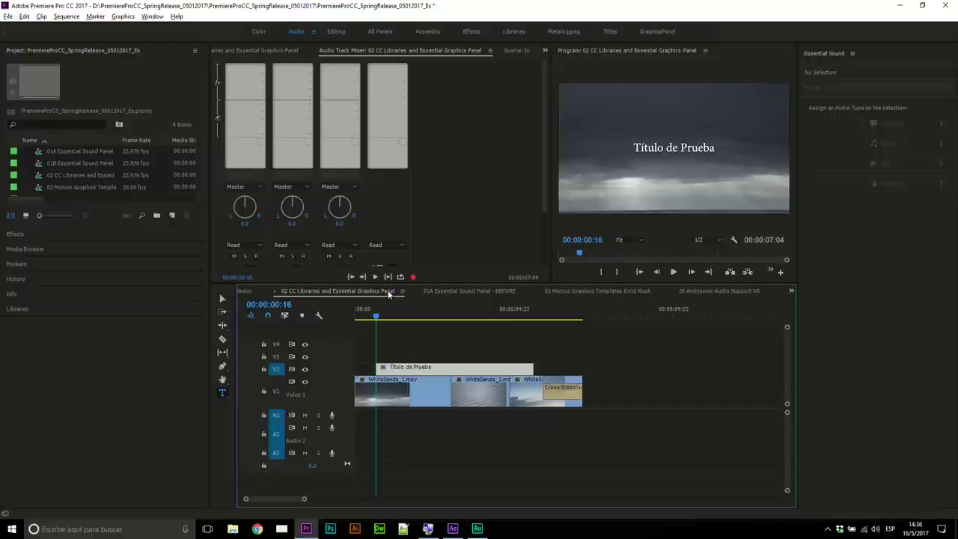
- Switch to the Graphics workspace and select the Título de Prueba title clip
click(651, 31)
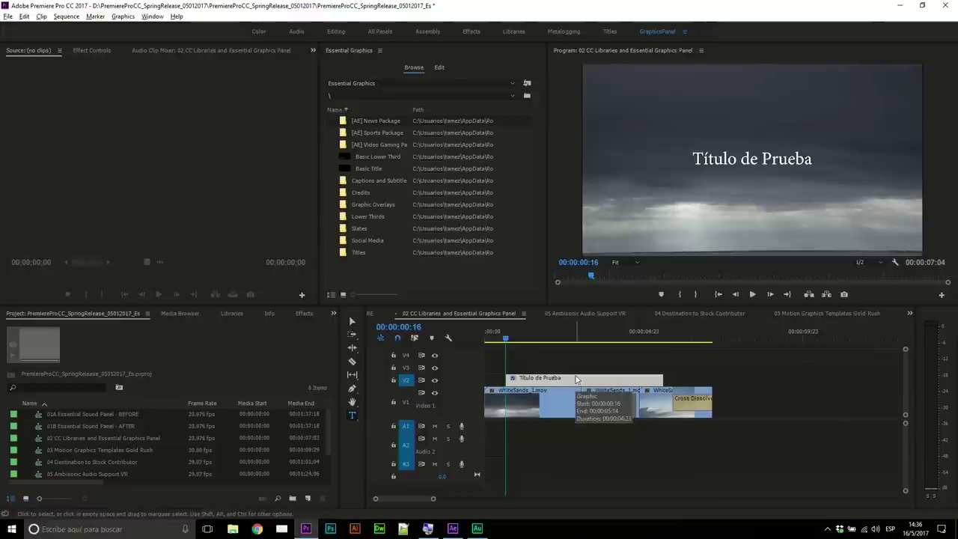
click(565, 378)
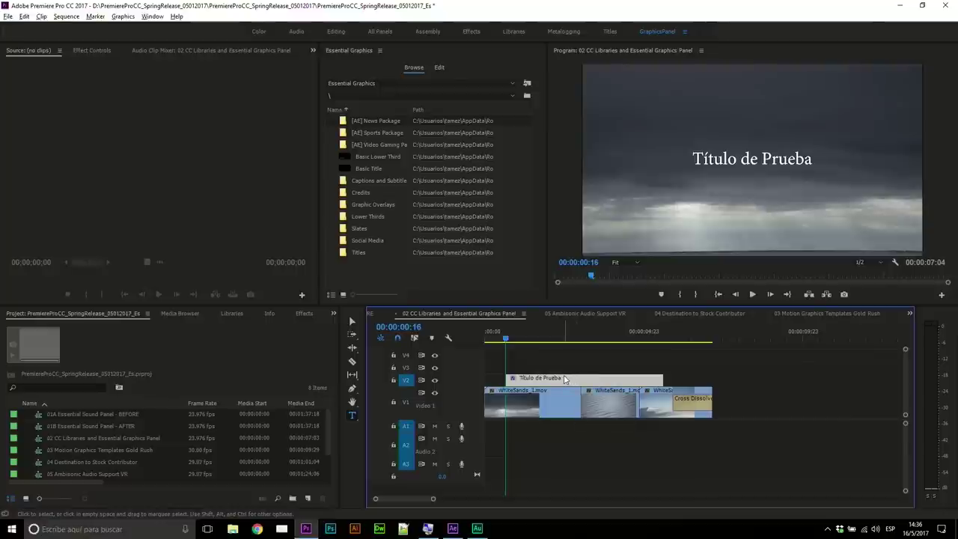
- Delete the Título de Prueba clip and preview the footage, parking the playhead at 00:00:00:21
key(Delete)
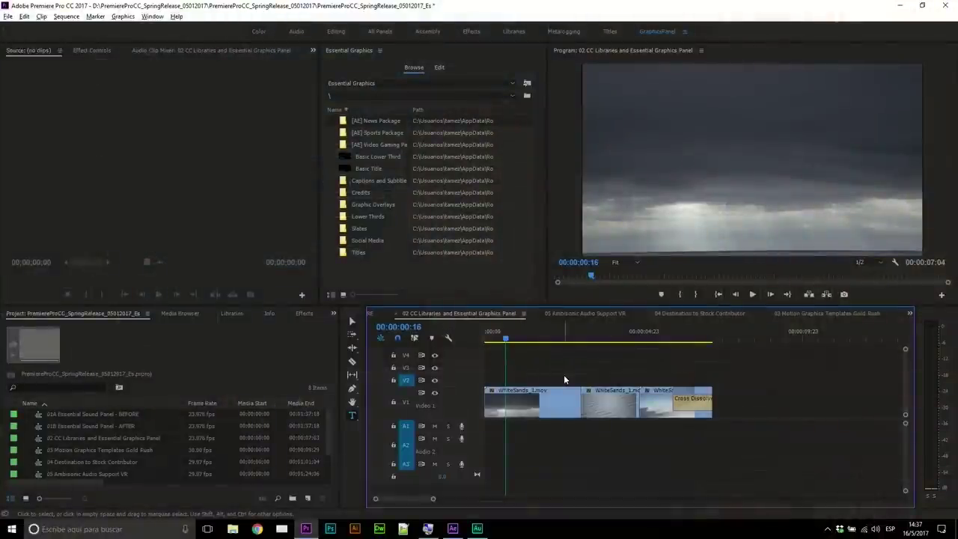
click(526, 339)
key(space)
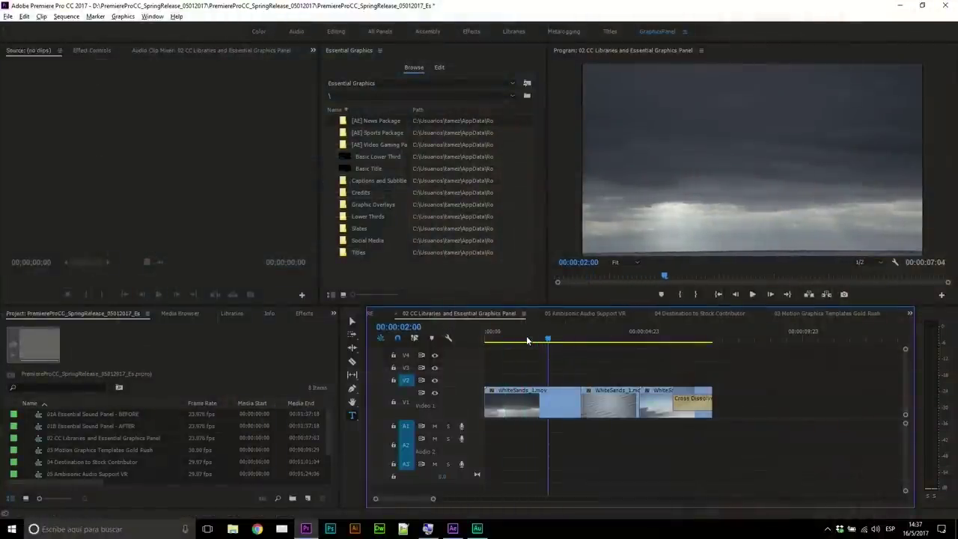
click(512, 338)
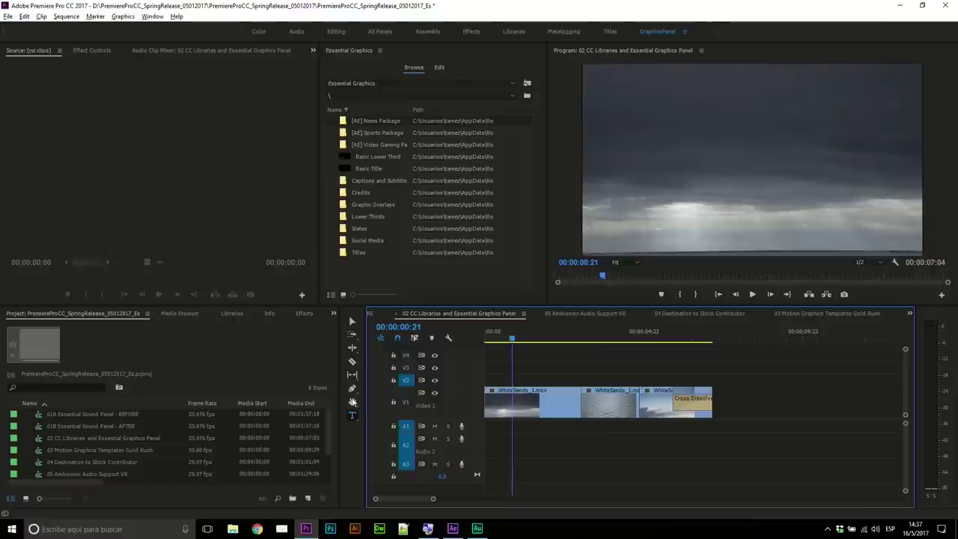
- Select the Type Tool and click in the frame to start a new text layer
click(355, 417)
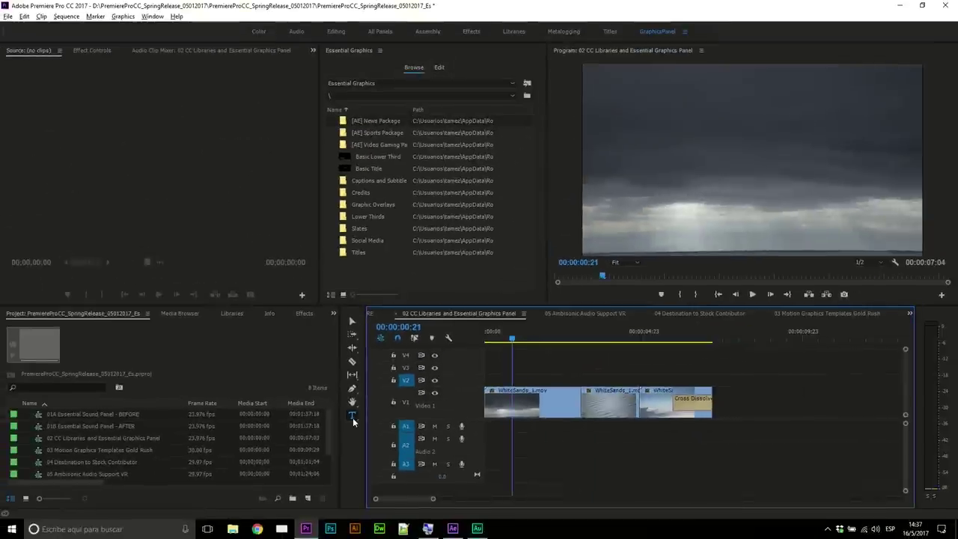
click(354, 420)
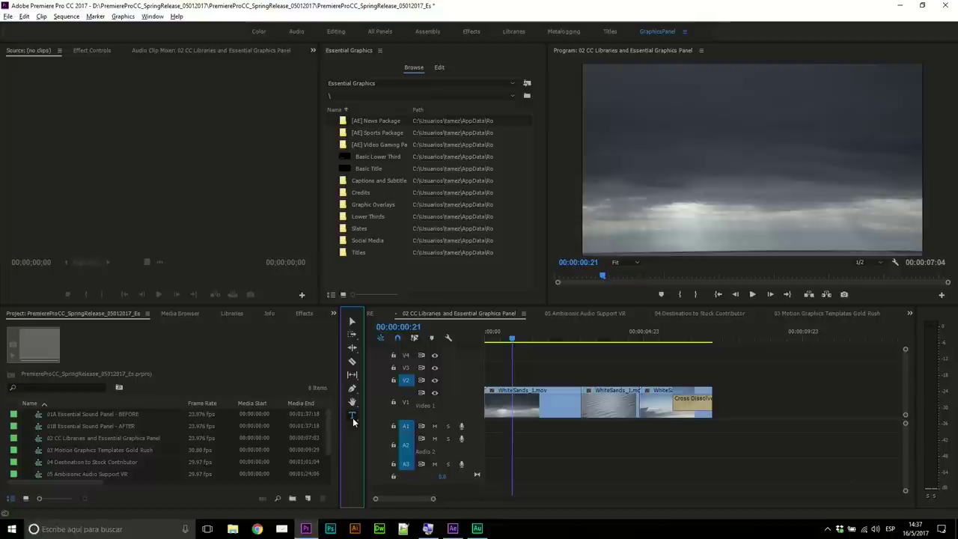
click(353, 416)
- Type the title 'Novedades Premiere CC' and remove the mistyped trailing digits
click(733, 166)
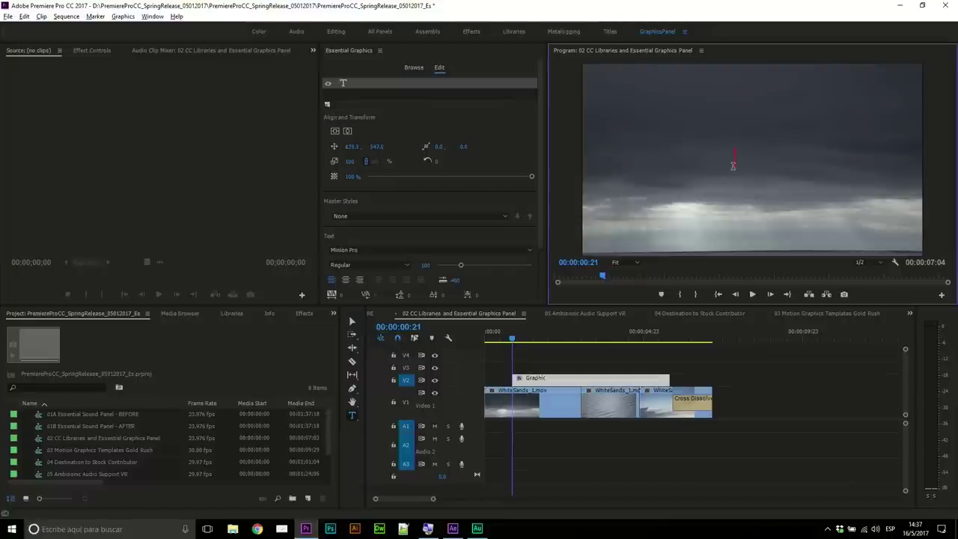
text(Novedad)
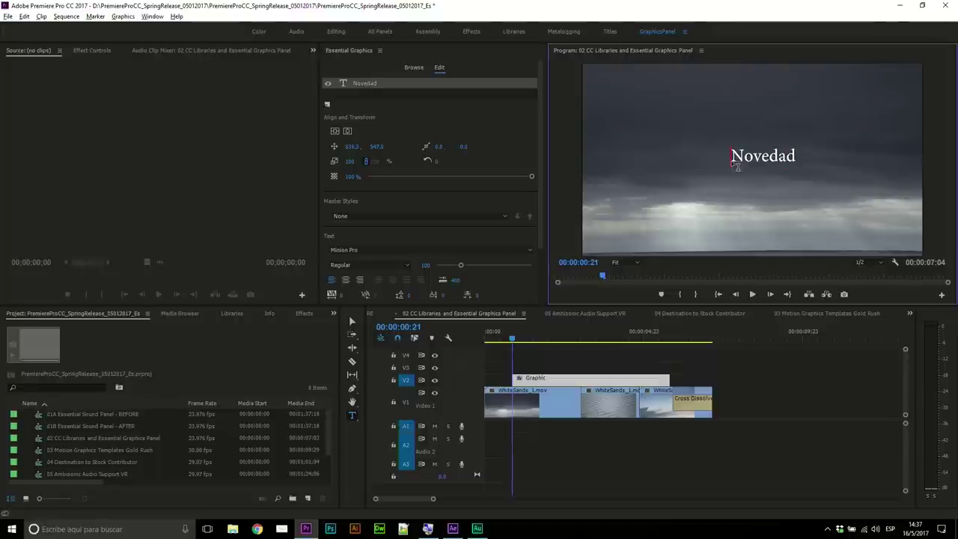
text(es Premiere CC 2017)
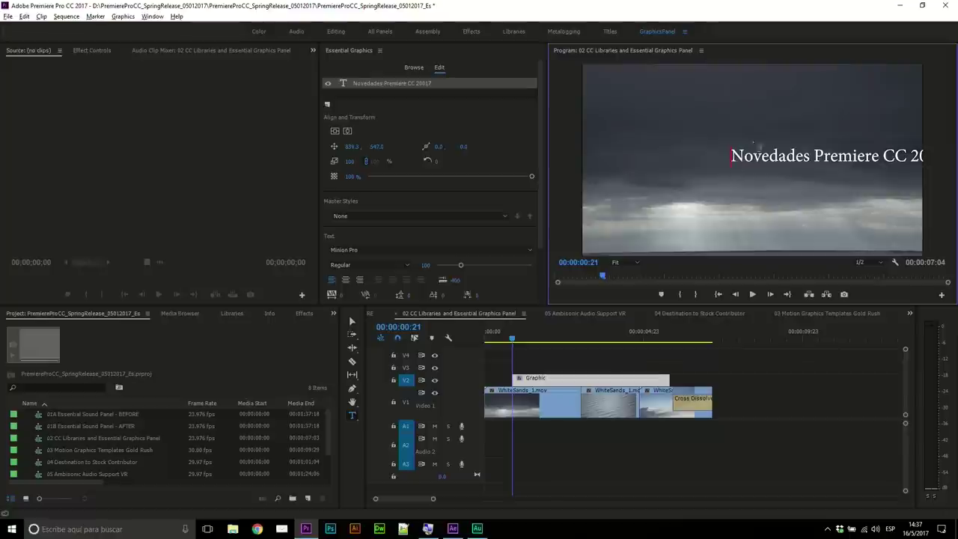
key(BackSpace)
key(BackSpace)
key(BackSpace)
- Centre the title horizontally and correct its year so it reads 'Novedades Premiere CC 2017'
click(335, 131)
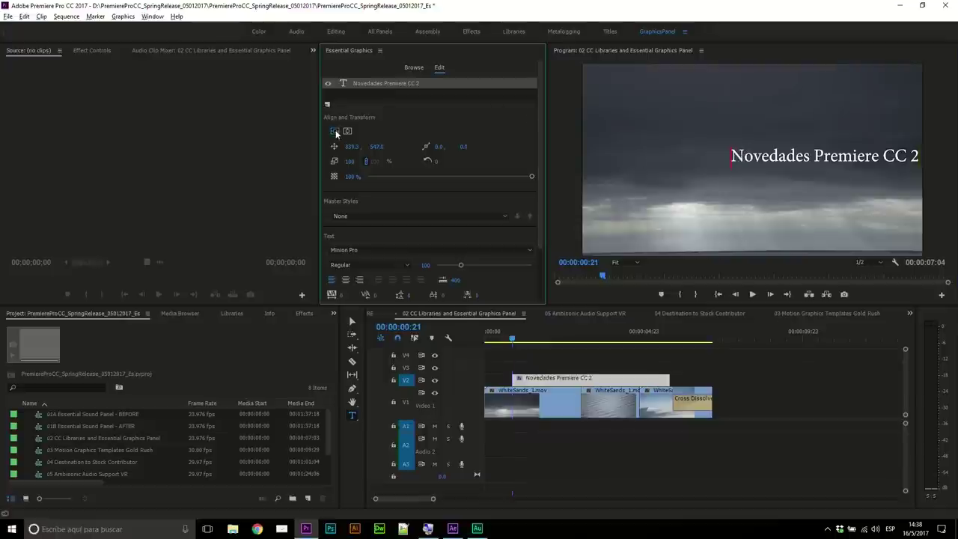
click(346, 131)
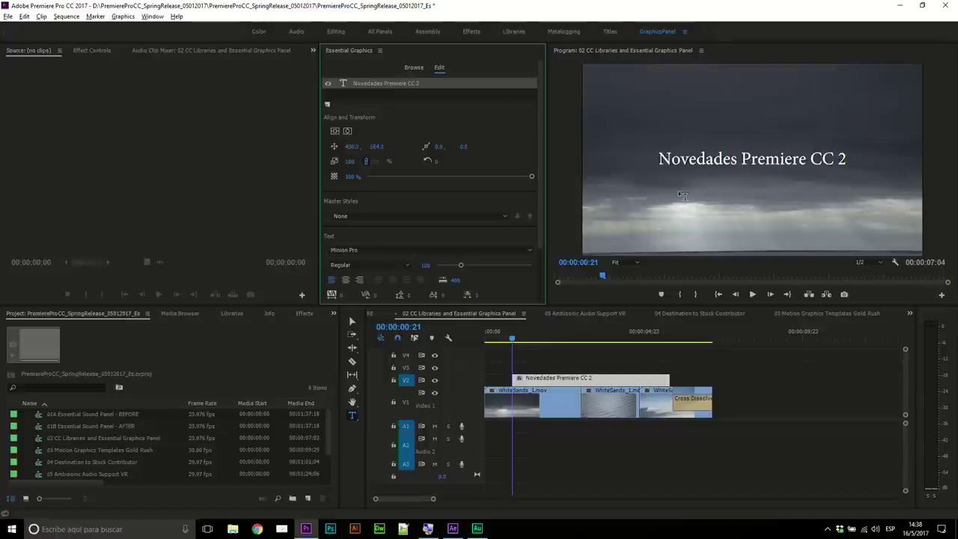
click(827, 163)
double_click(843, 164)
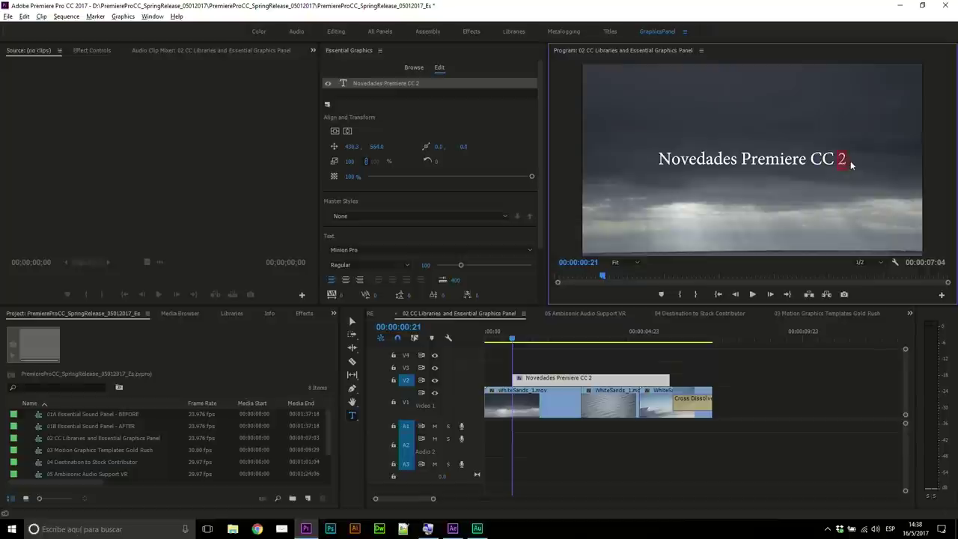
text(2017)
click(346, 131)
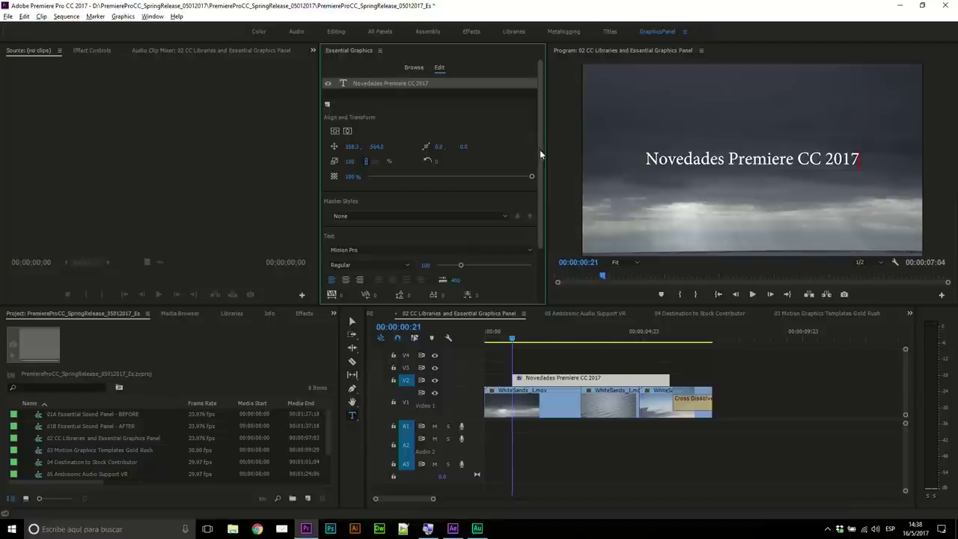
drag(540, 151, 543, 183)
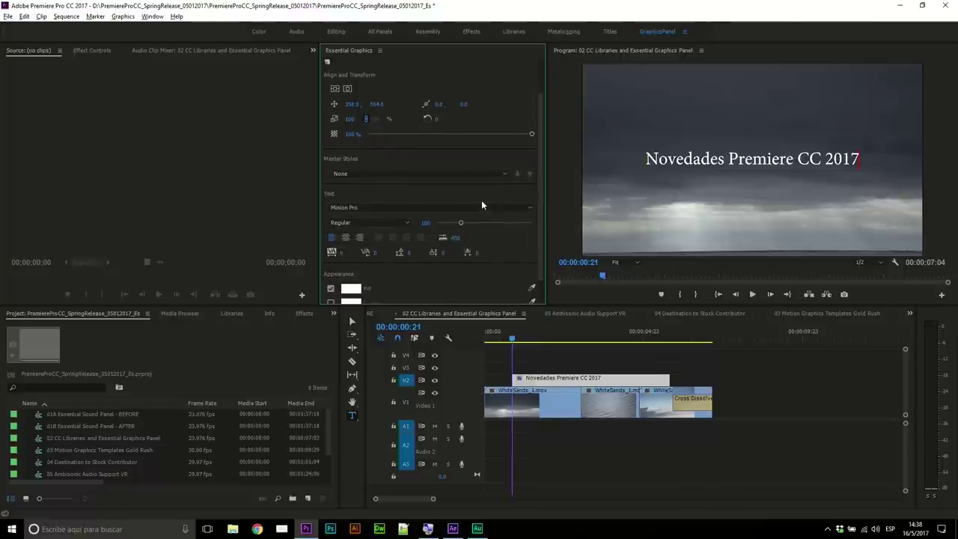
- Try fonts on the title layer, first Helvetica Neue, then Adobe Clean
key(Escape)
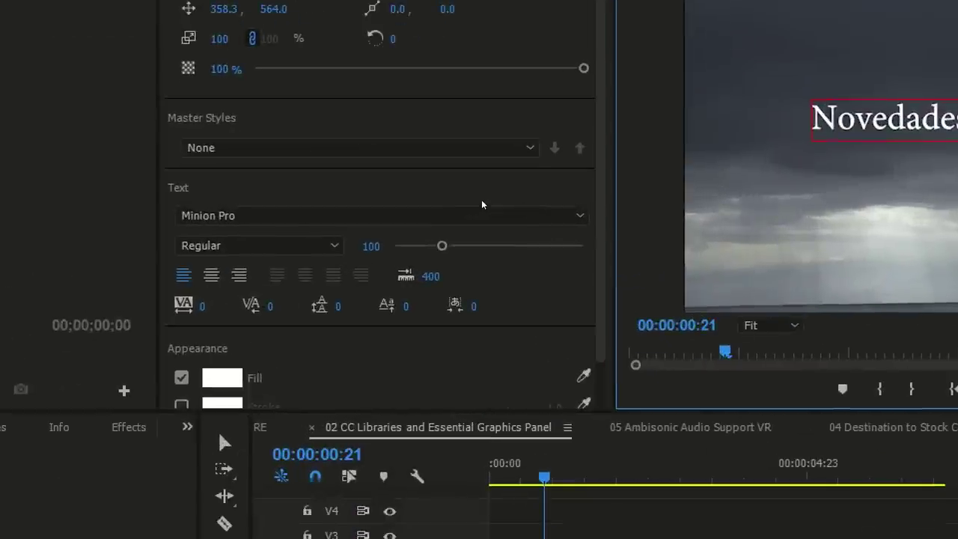
click(505, 154)
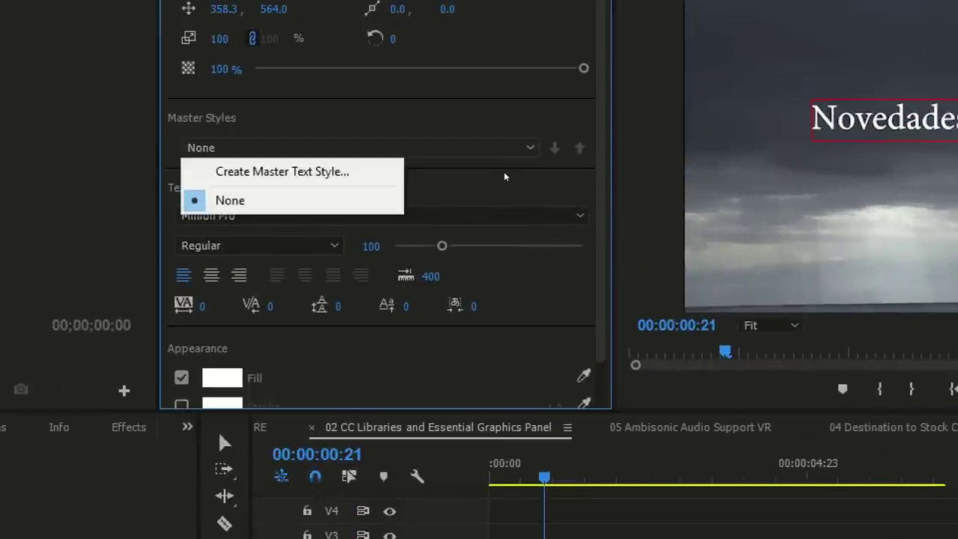
click(494, 192)
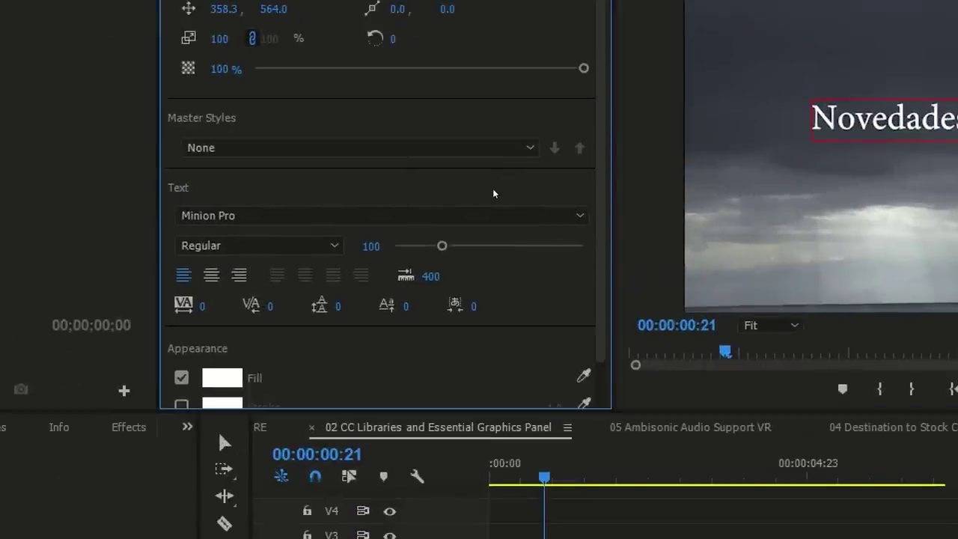
click(528, 214)
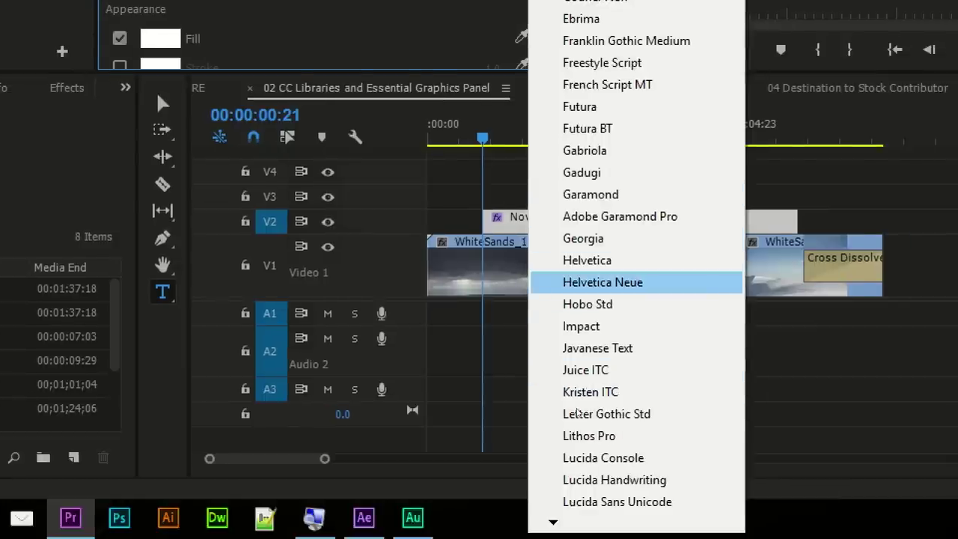
click(581, 413)
key(super)
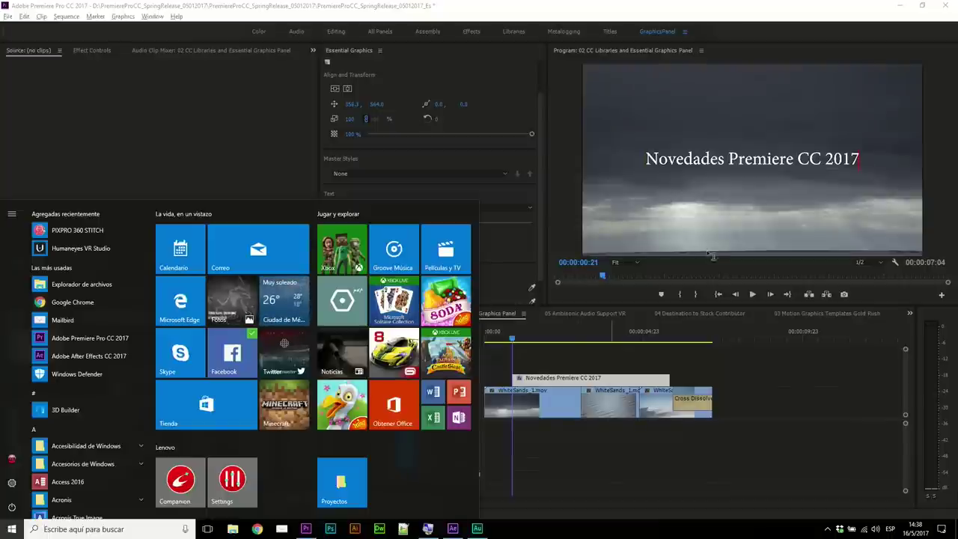
click(511, 235)
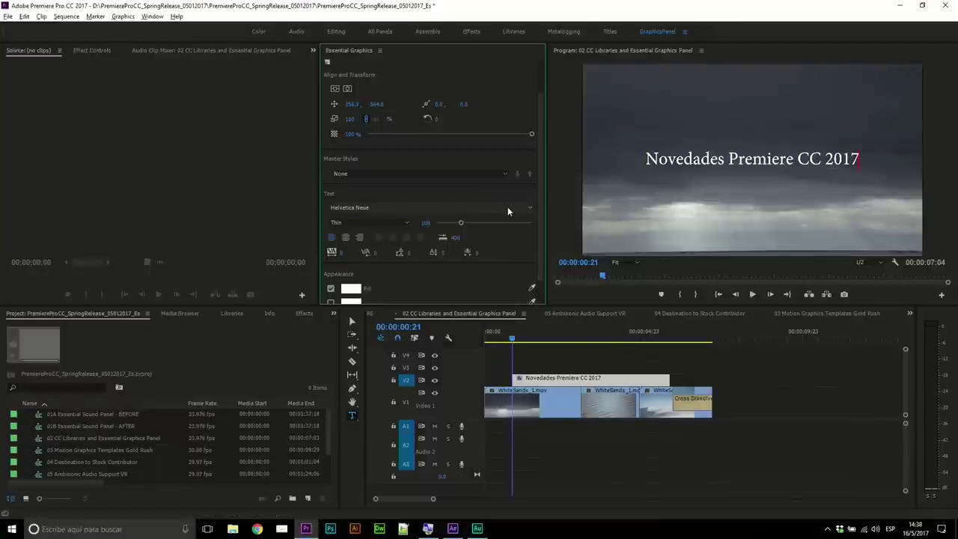
click(507, 207)
click(512, 207)
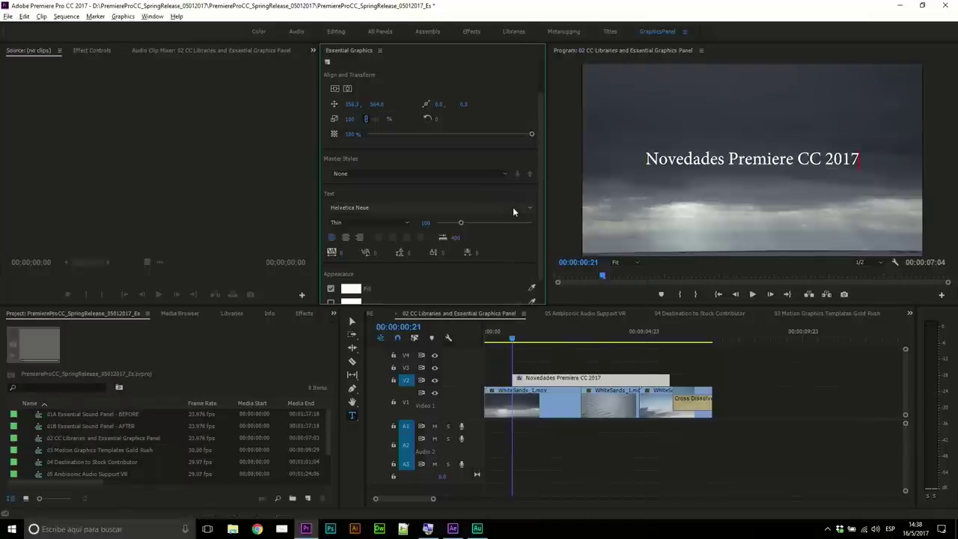
click(546, 350)
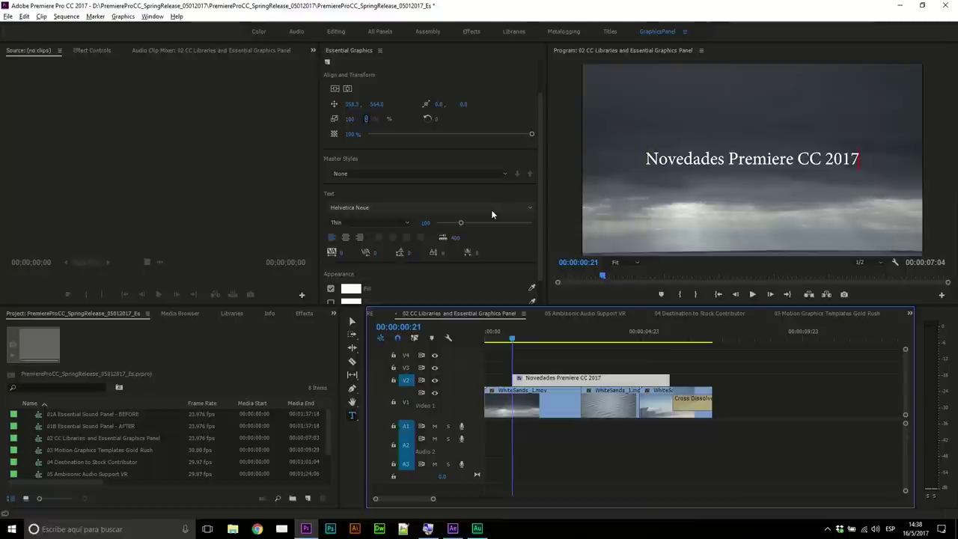
click(492, 212)
click(548, 205)
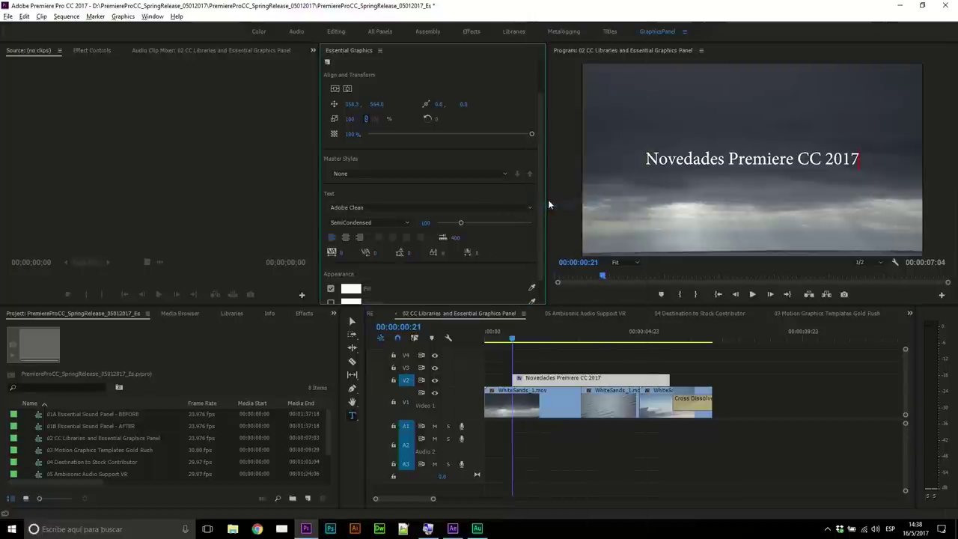
click(602, 380)
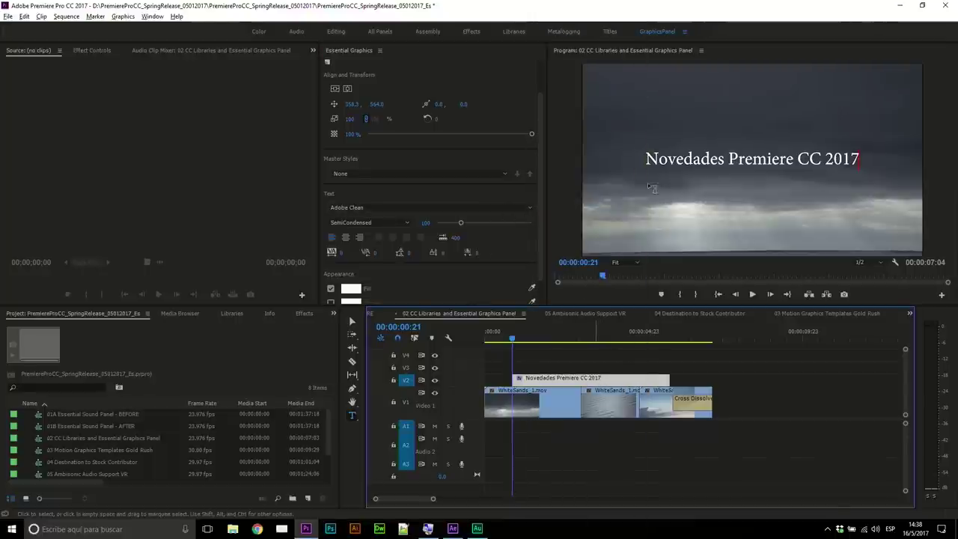
- Select the entire title text, apply Adobe Clean to all of it, and adjust the size
click(654, 158)
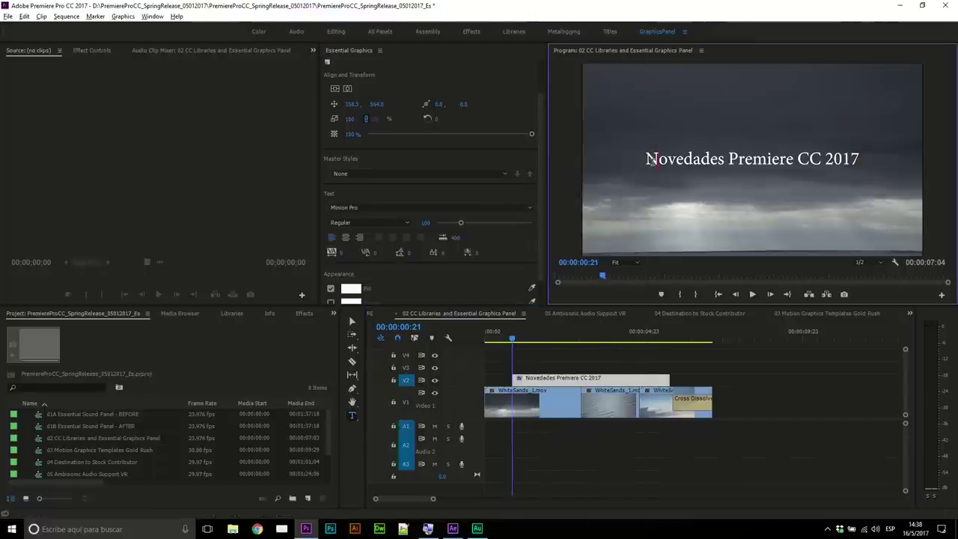
drag(646, 160, 868, 159)
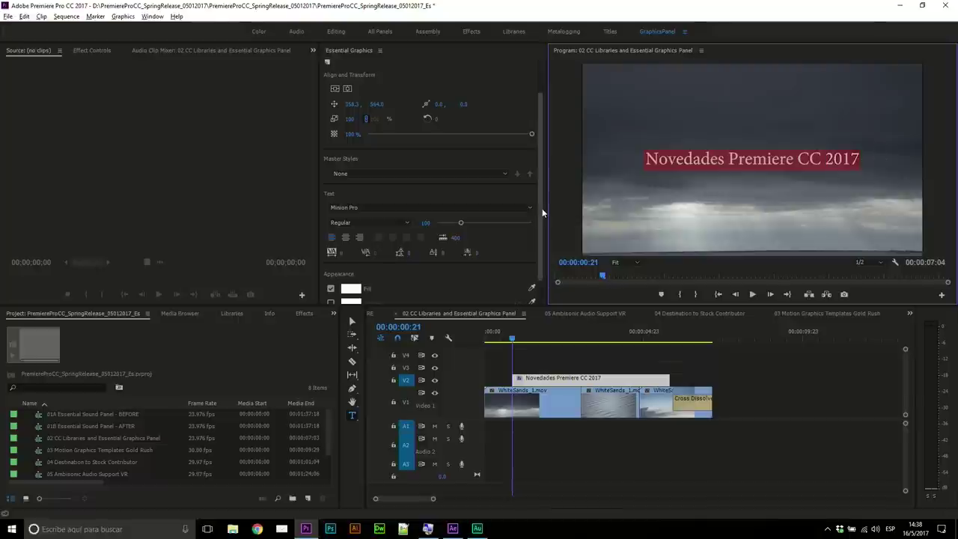
click(502, 206)
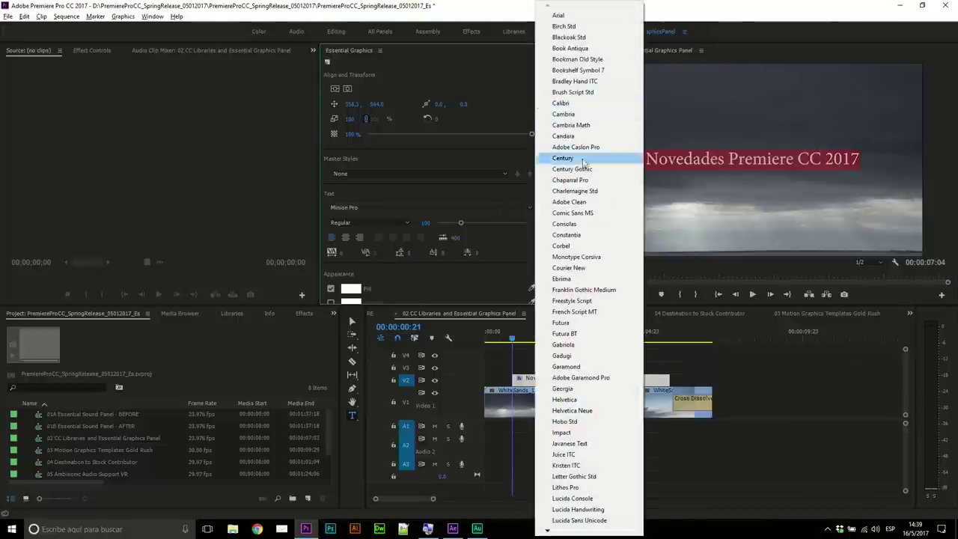
click(585, 202)
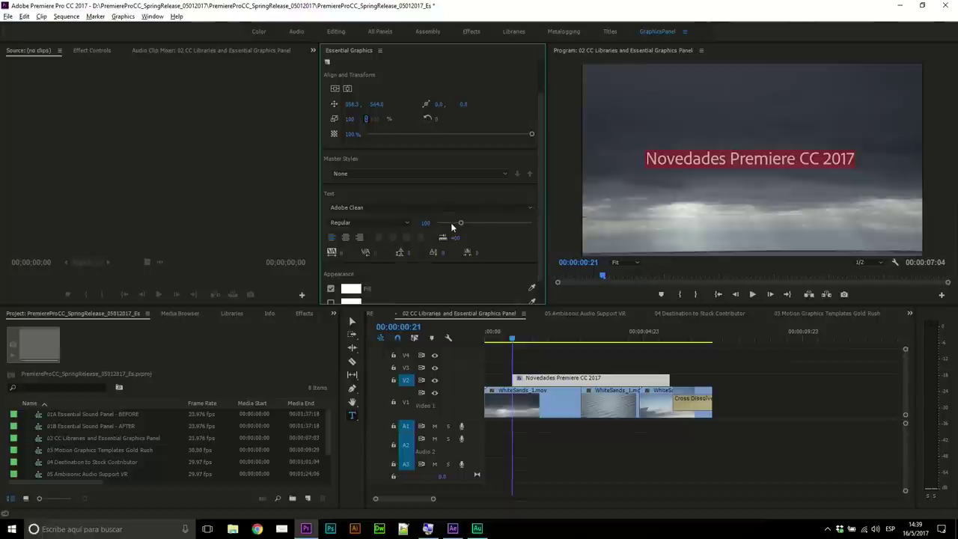
drag(458, 224, 460, 224)
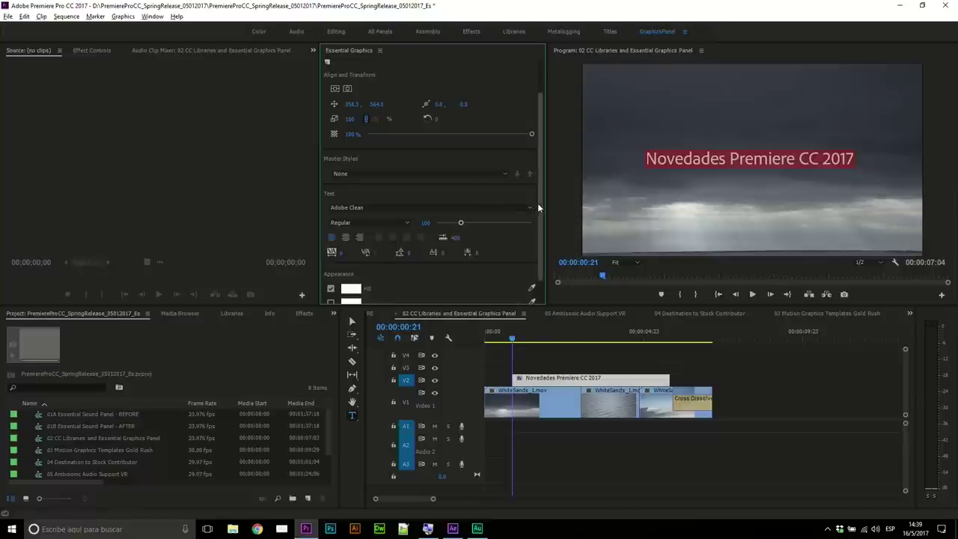
- Turn on a drop shadow for the title and start a second text layer
scroll(539, 204, down, 1)
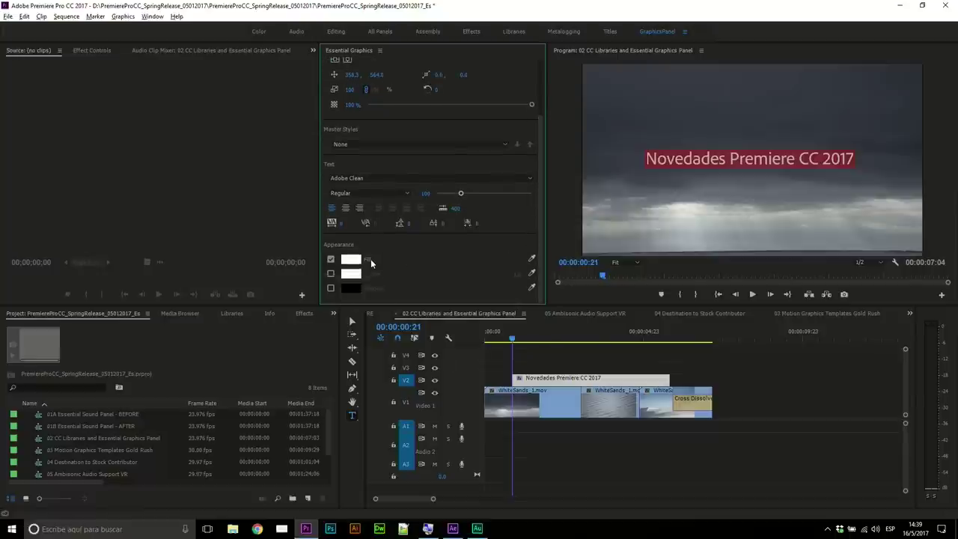
click(331, 288)
click(604, 205)
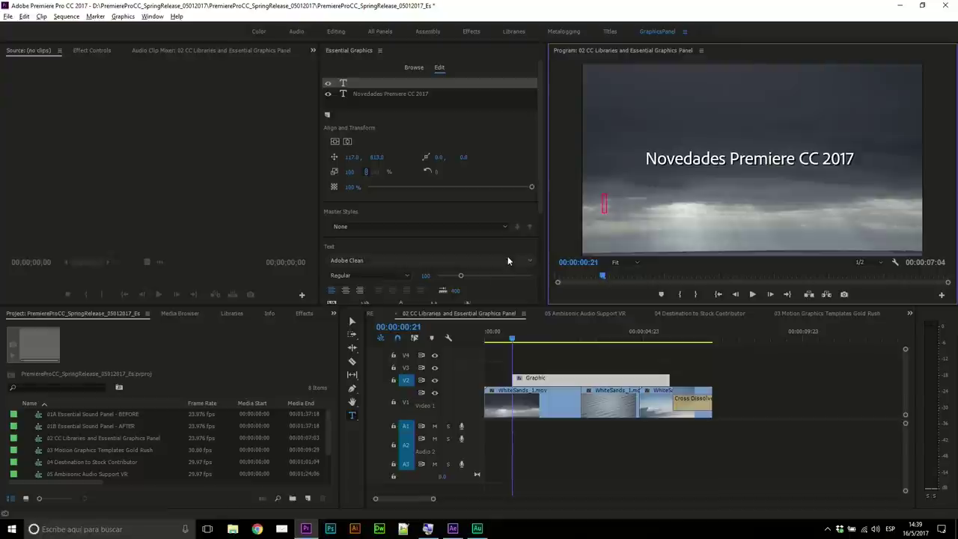
scroll(542, 202, down, 3)
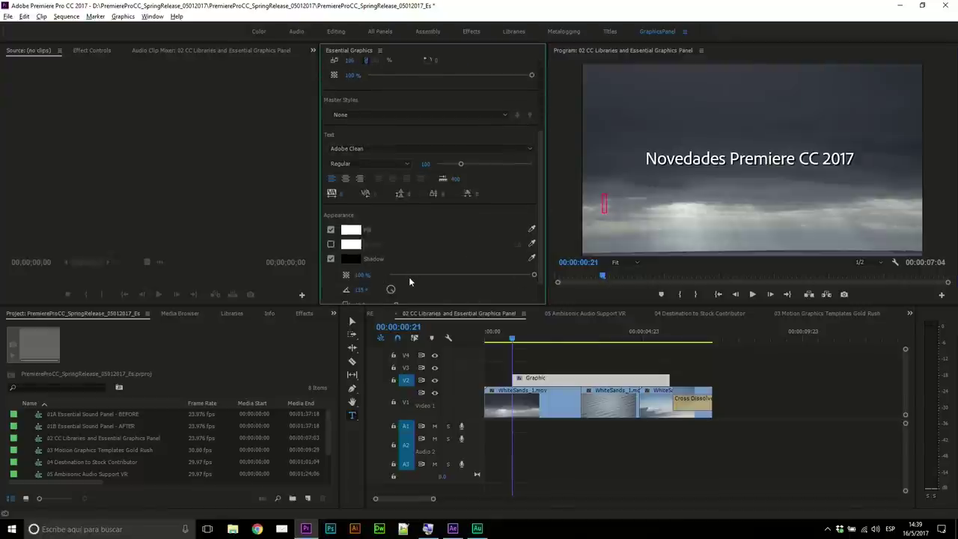
scroll(542, 253, down, 1)
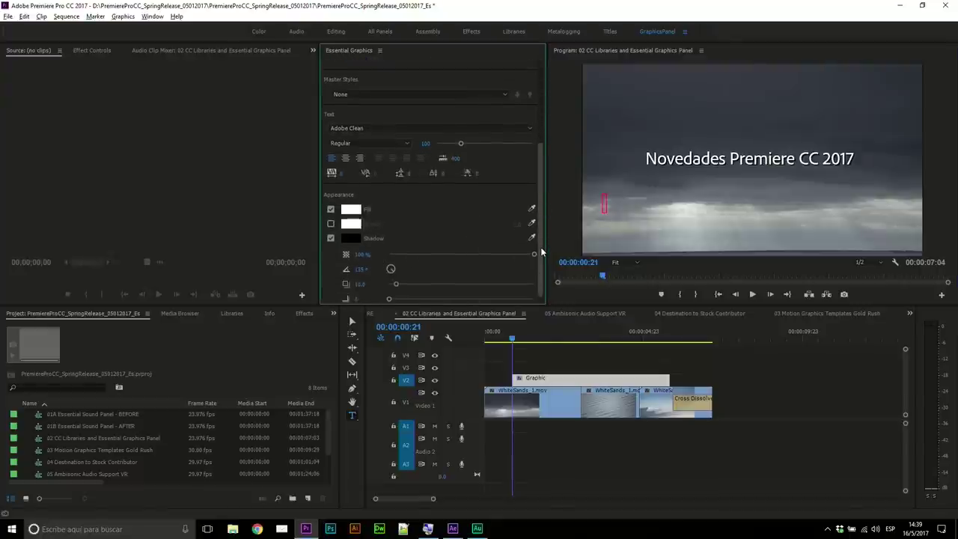
scroll(542, 252, up, 6)
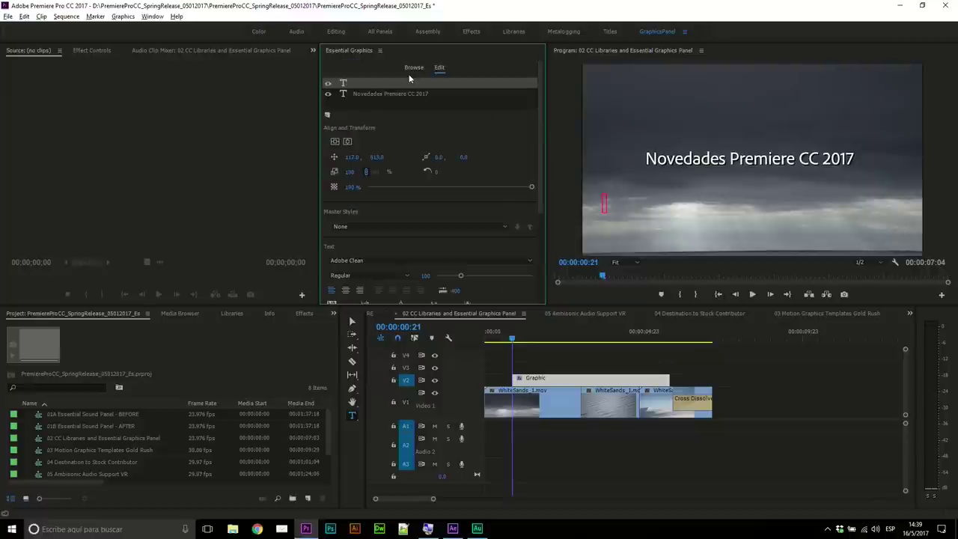
- Check the text layer's right-click options, then display the Graphics menu commands
right_click(364, 84)
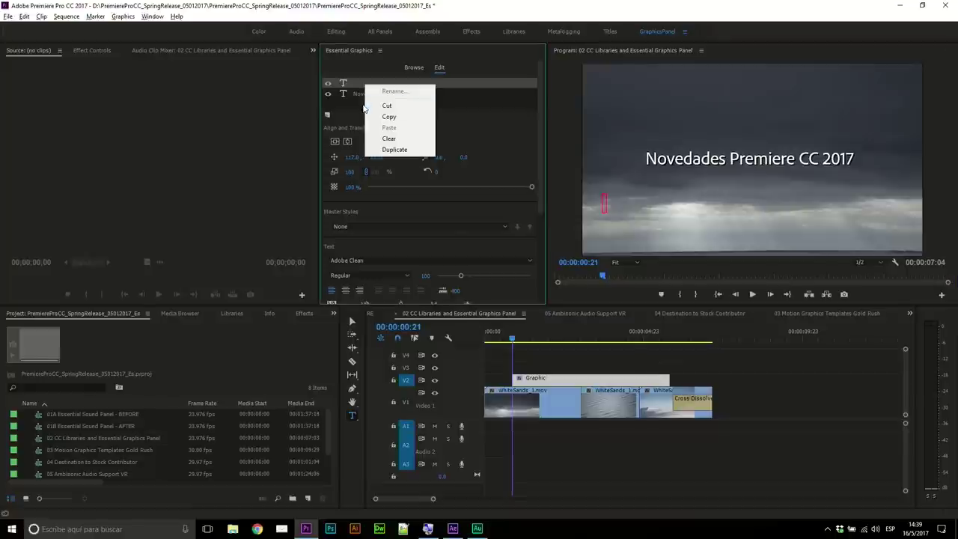
click(348, 114)
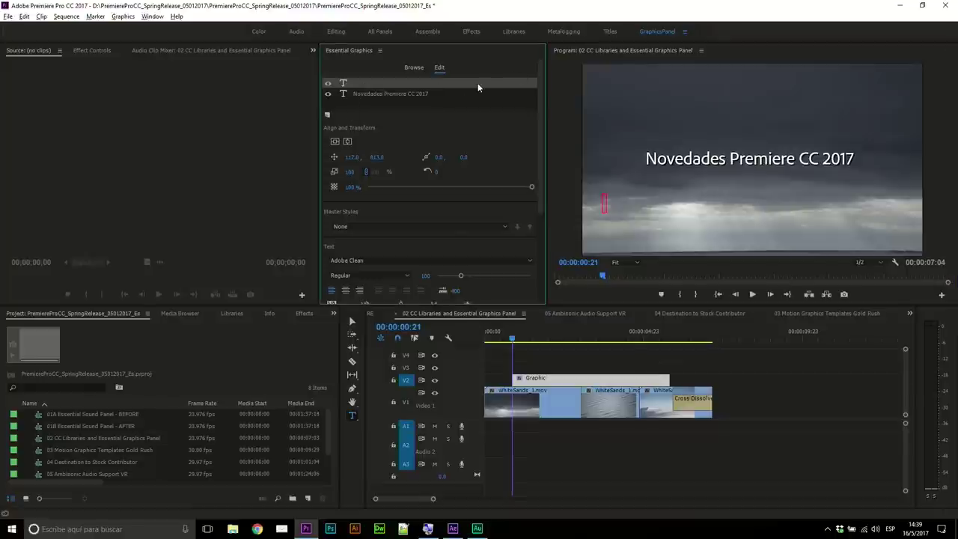
click(124, 17)
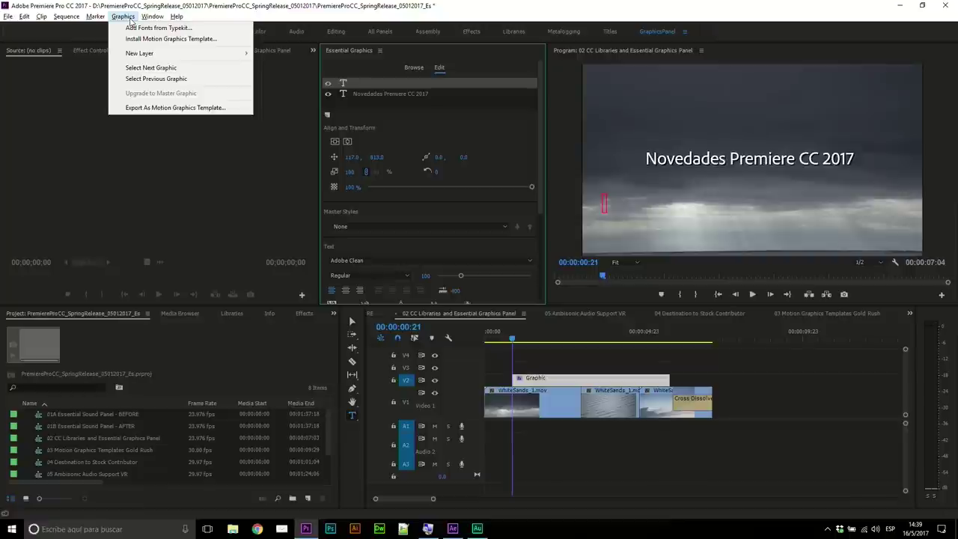
- Add a rectangle layer, unlink its scale, and stretch it into a wide, shorter red bar
mouse_move(158, 57)
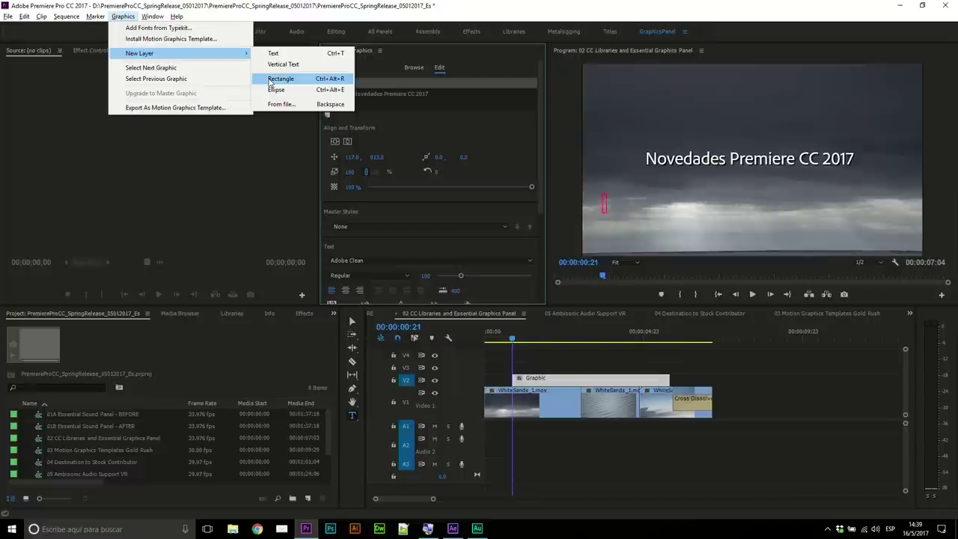
click(270, 80)
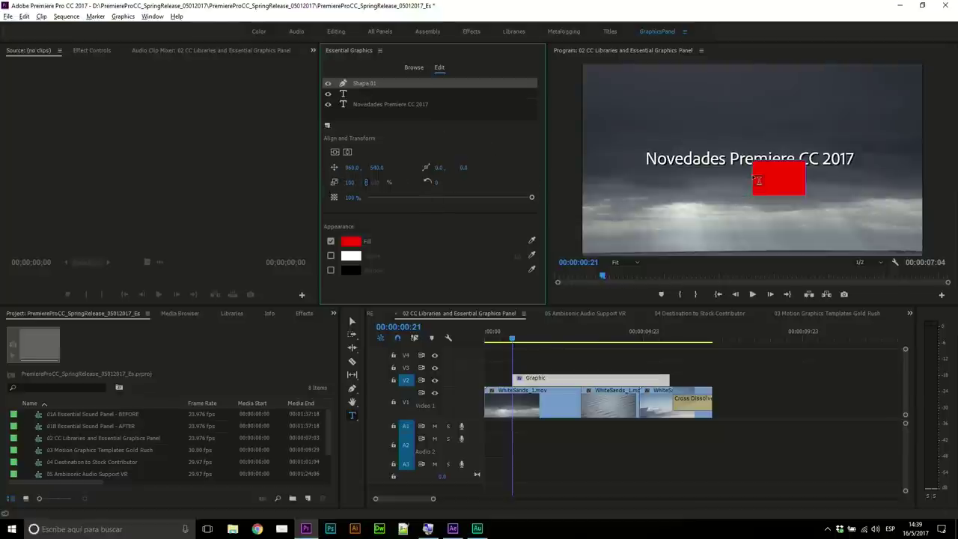
drag(377, 167, 419, 167)
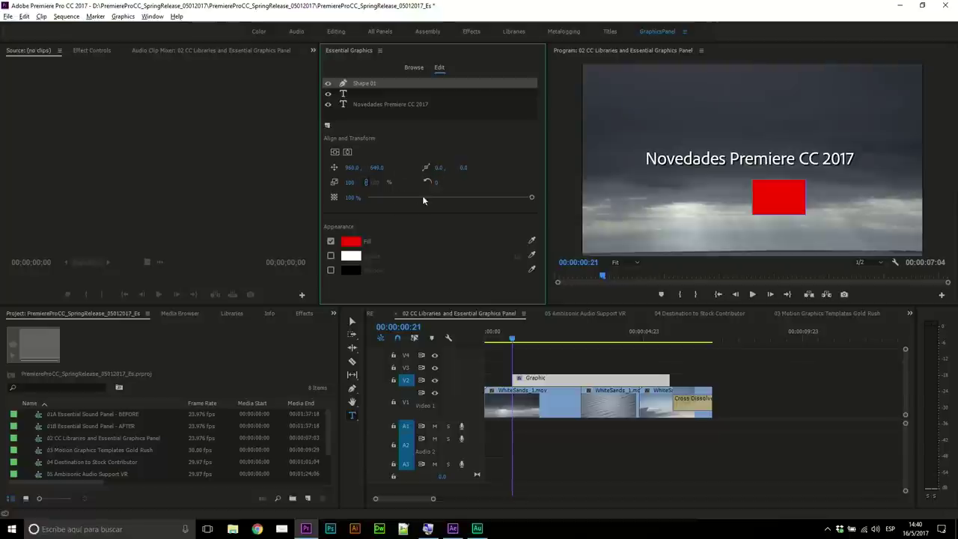
click(365, 182)
drag(350, 182, 357, 183)
mouse_move(383, 186)
mouse_down()
mouse_move(396, 186)
mouse_move(348, 171)
mouse_up()
- Position the bar from X 410 to the left frame edge at title height, below the text layer
click(357, 168)
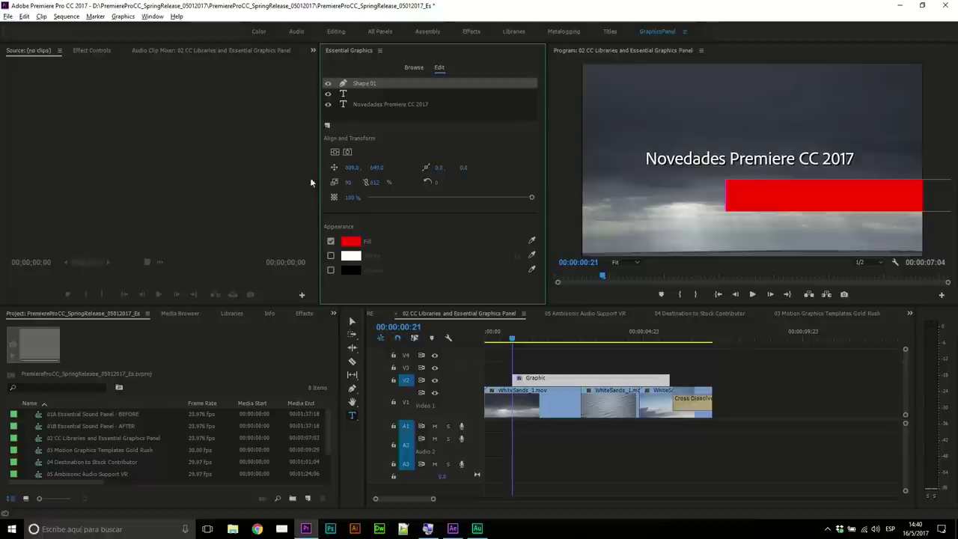
text(410)
key(Return)
drag(352, 168, 327, 168)
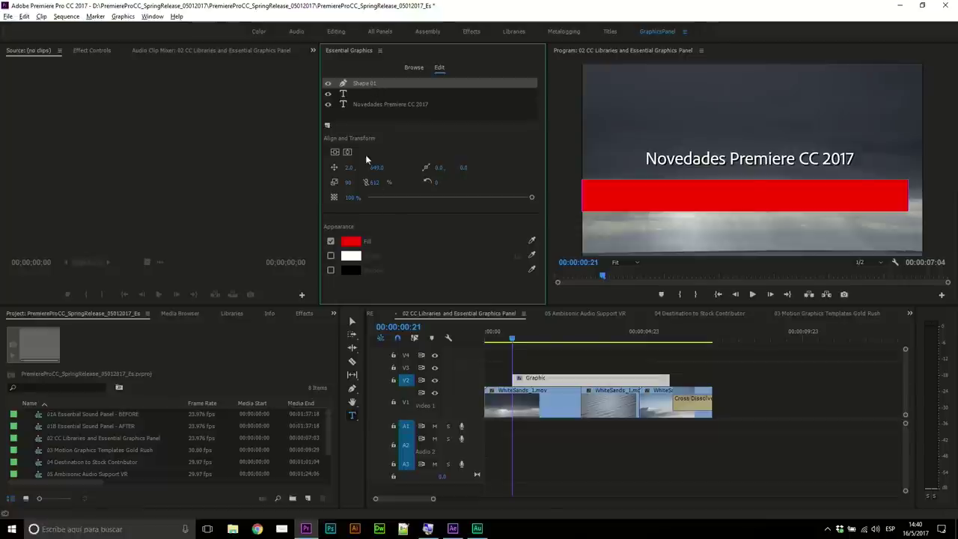
mouse_move(378, 170)
mouse_down()
mouse_move(344, 170)
mouse_move(381, 167)
mouse_up()
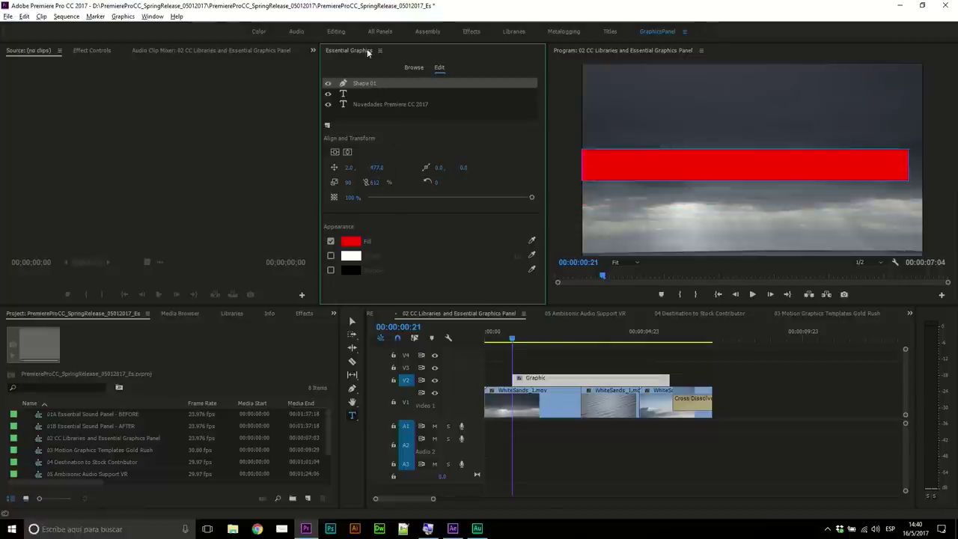
drag(370, 99, 370, 109)
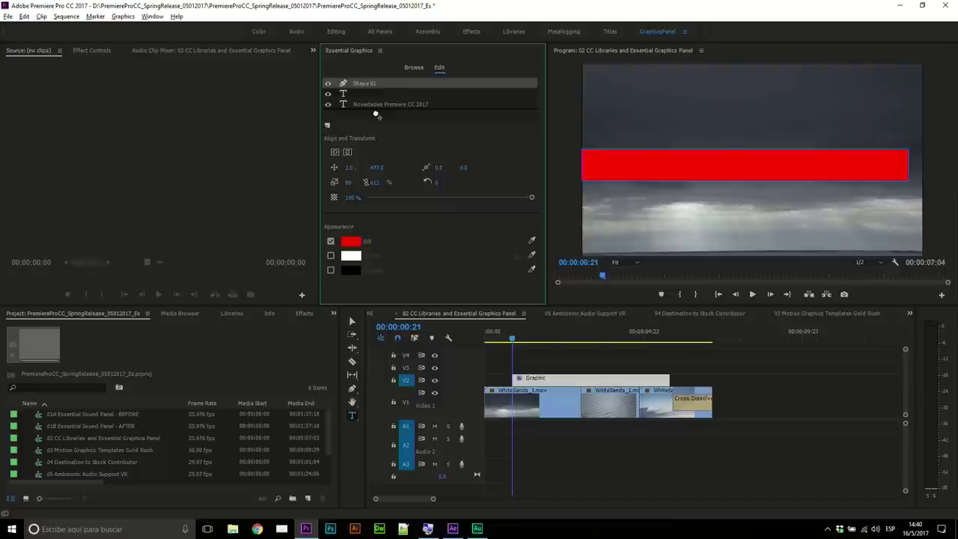
click(377, 95)
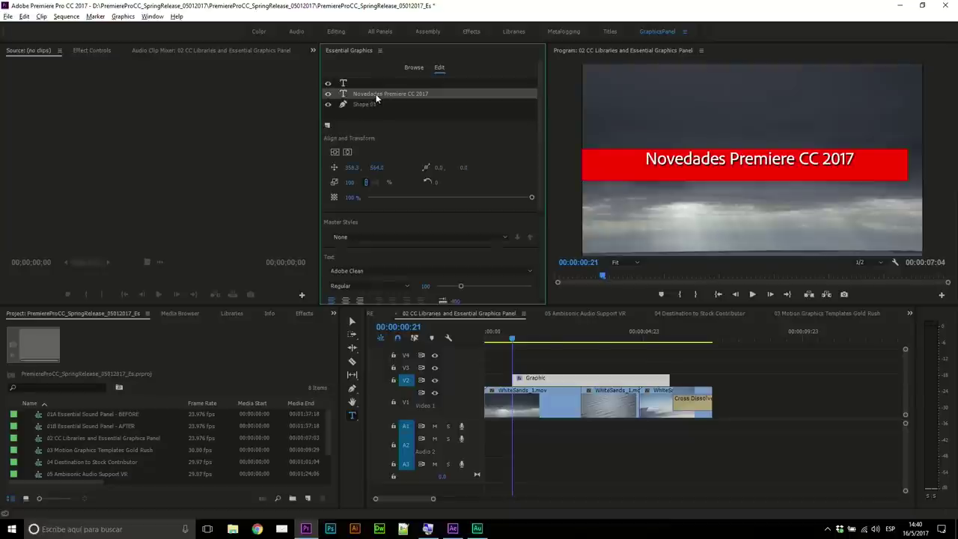
- Select Shape 01 and delete the red bar from the graphic
click(369, 105)
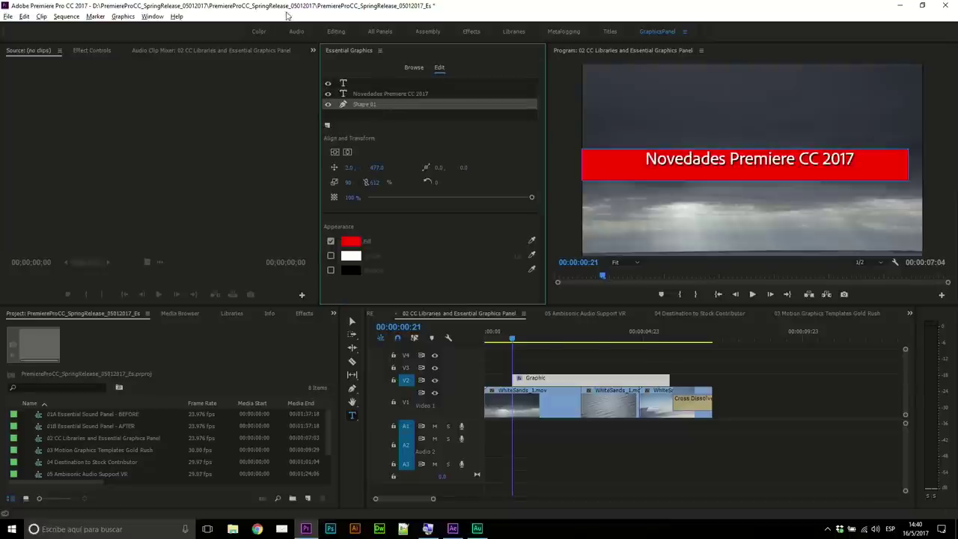
click(124, 17)
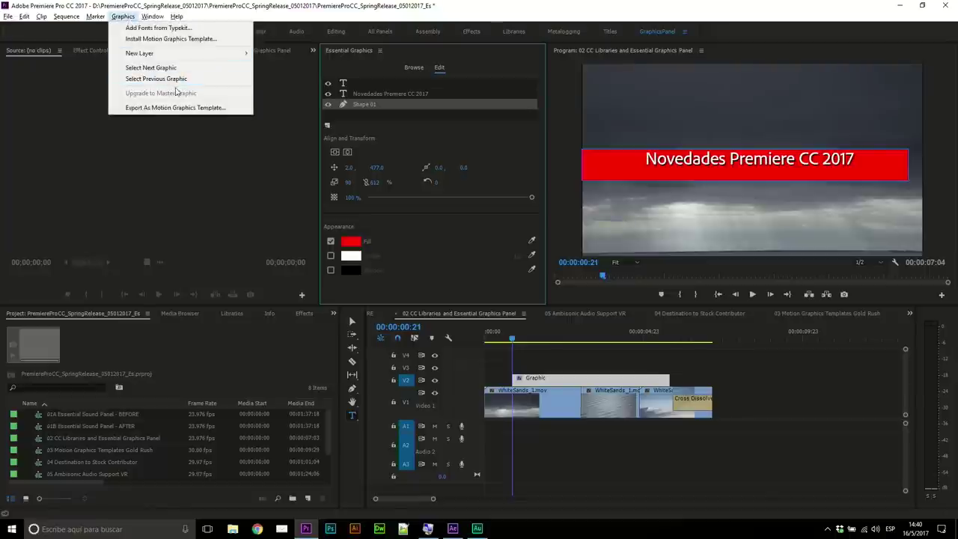
mouse_move(198, 53)
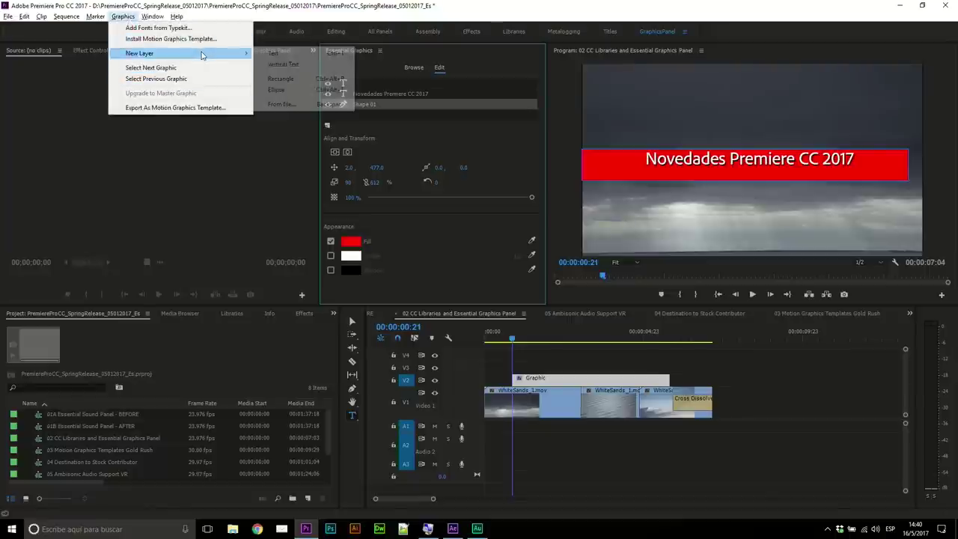
click(275, 105)
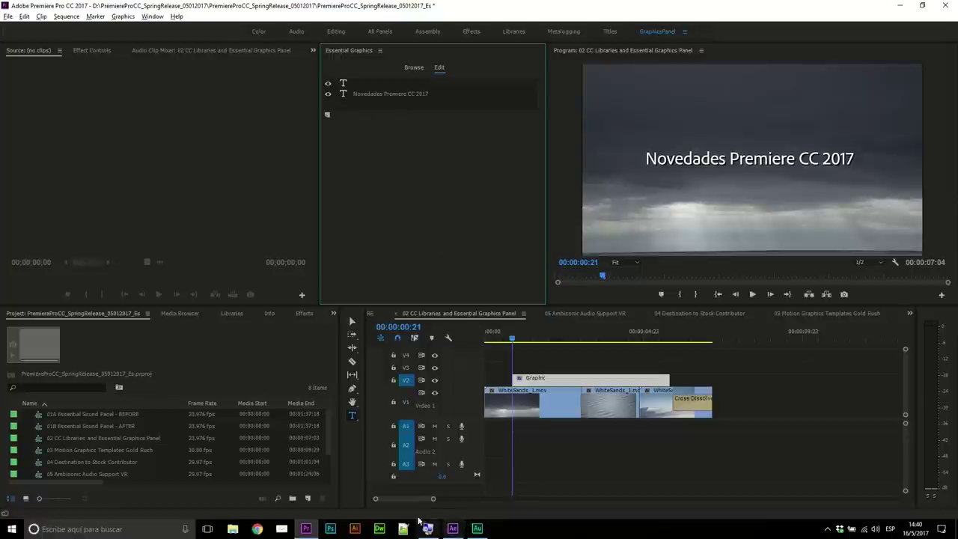
- Reselect the Graphic clip in Premiere and choose to add a new layer From File
key(alt+Tab)
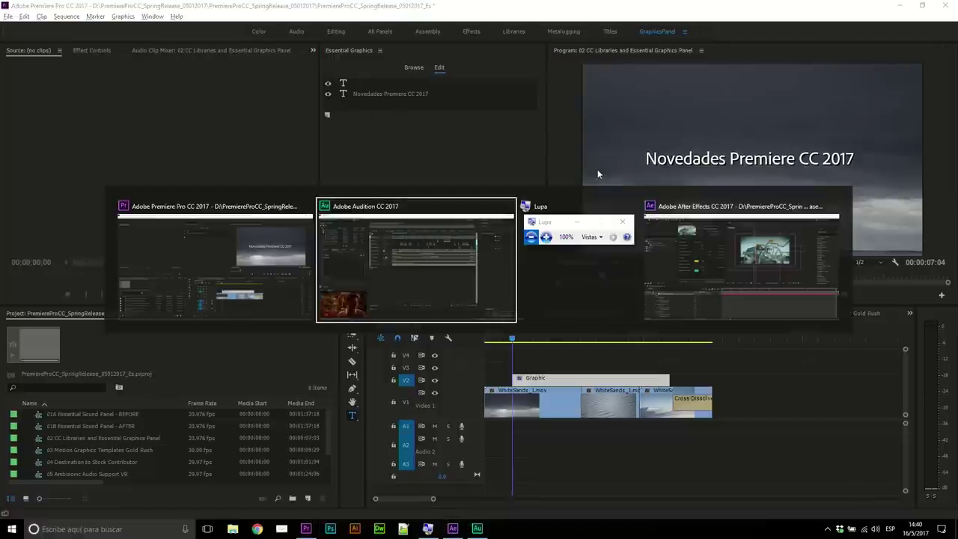
key(alt+Tab)
key(alt+Tab)
key(alt+Tab)
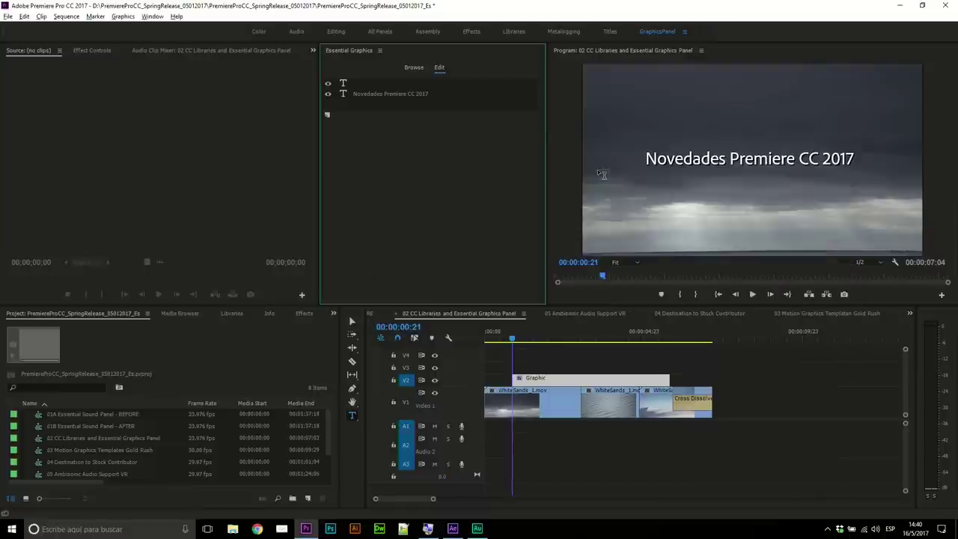
click(582, 382)
click(402, 133)
click(327, 115)
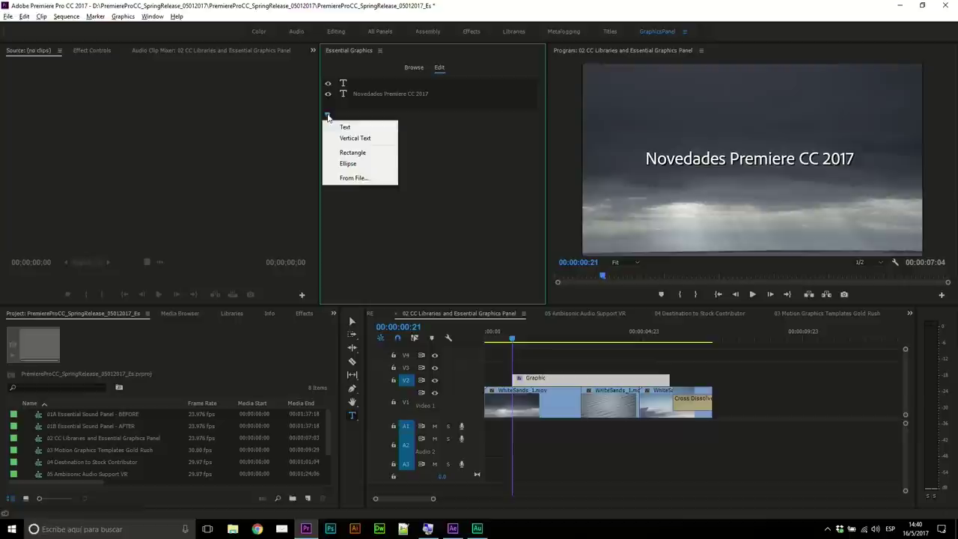
click(360, 177)
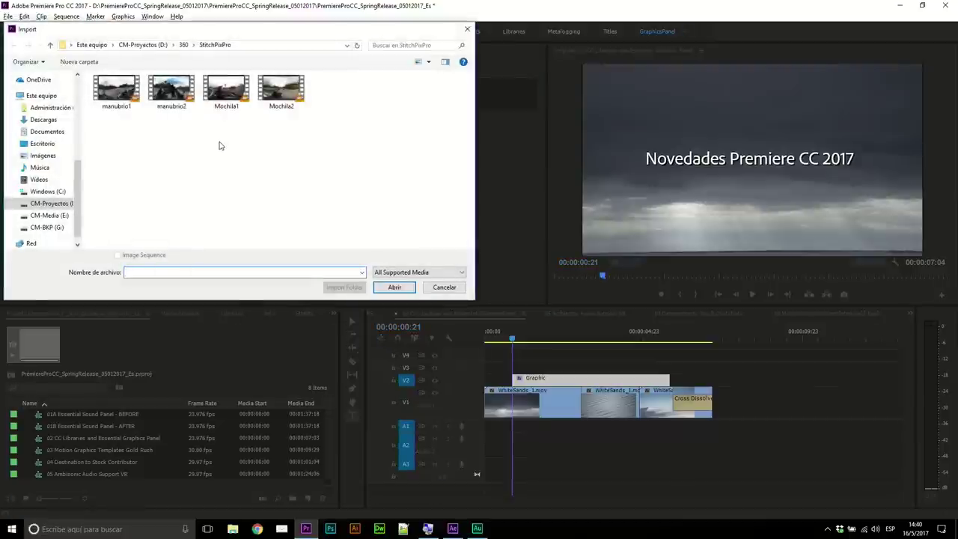
- Import cdtvstudios-white from Dropbox > Logos > CDTV STUDIOS as a new graphic layer
scroll(82, 179, down, 1)
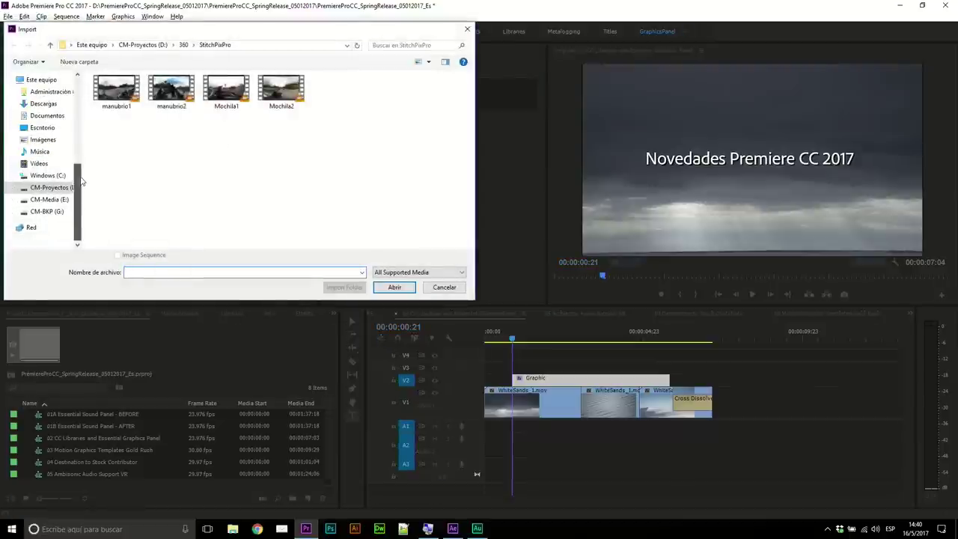
scroll(82, 179, up, 2)
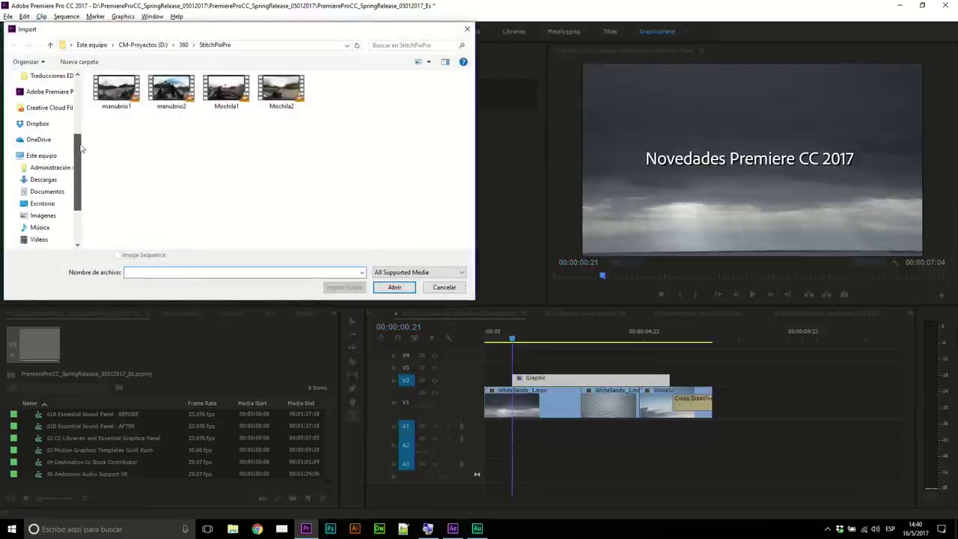
click(39, 123)
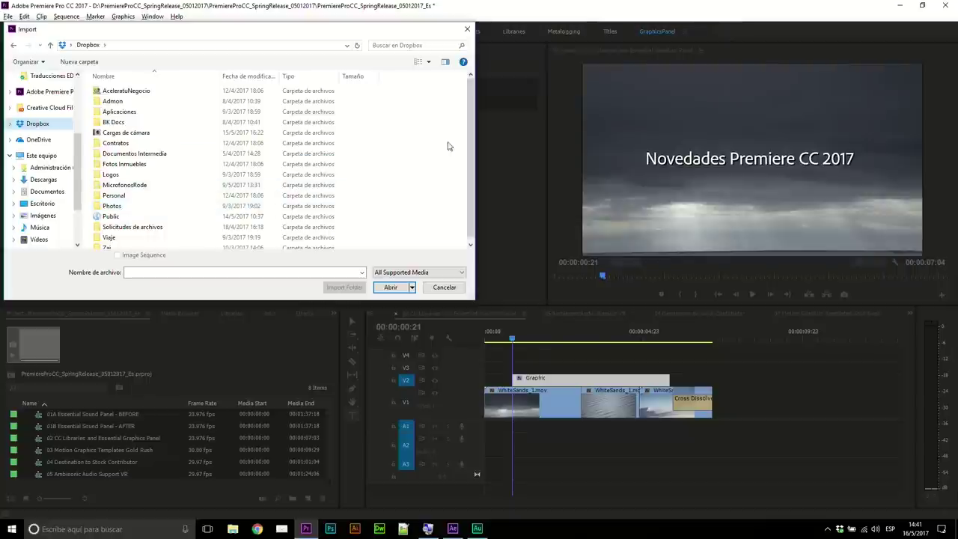
scroll(299, 179, down, 1)
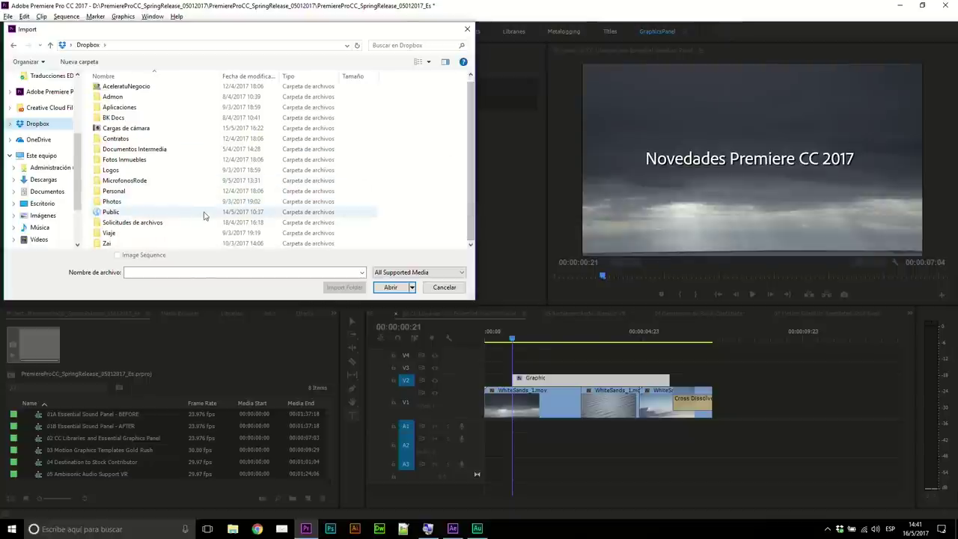
double_click(116, 170)
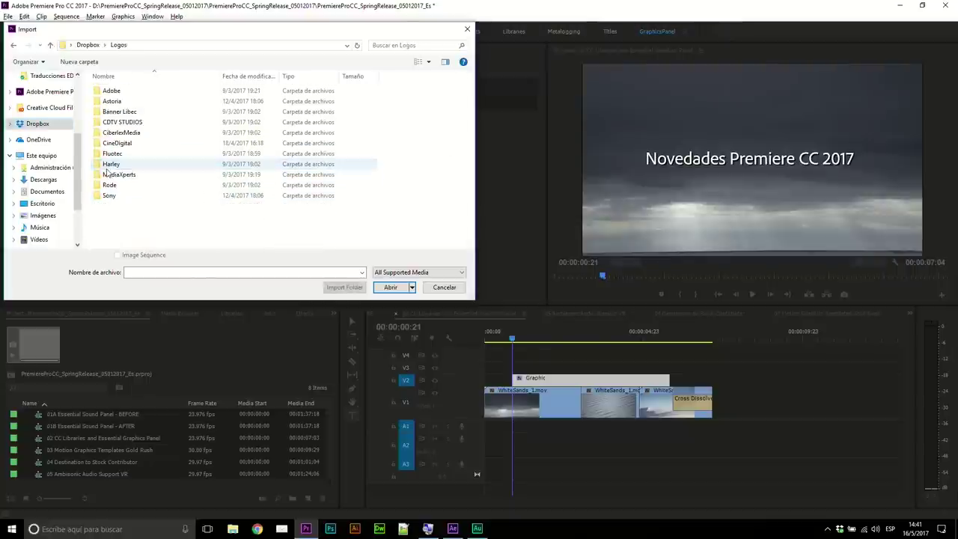
double_click(122, 124)
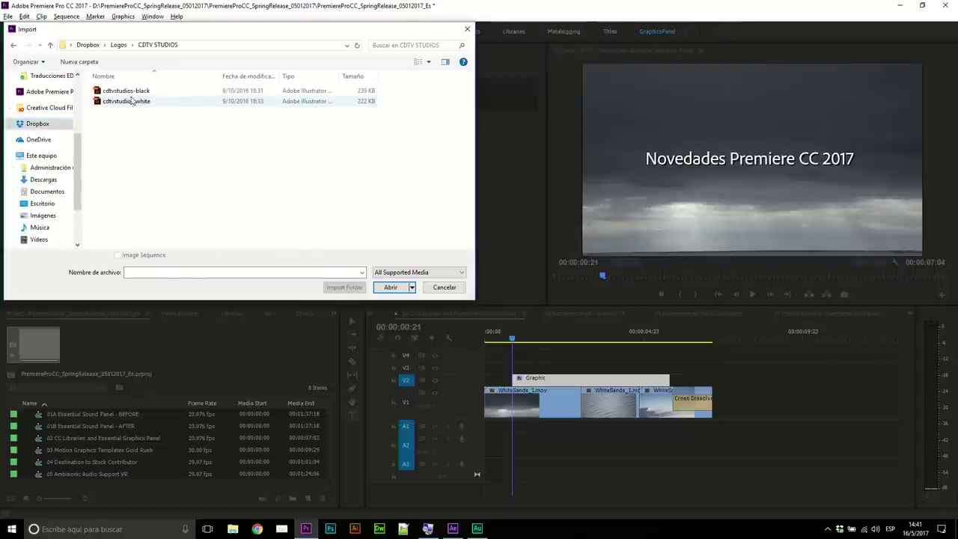
click(131, 101)
click(389, 289)
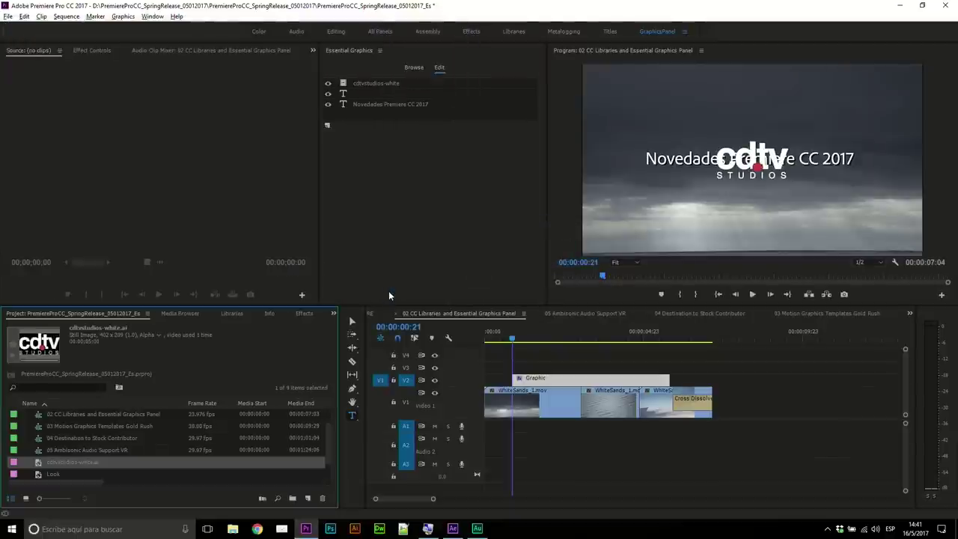
- Shrink the cdtv studios logo to 75 percent and move it up above the title
click(380, 83)
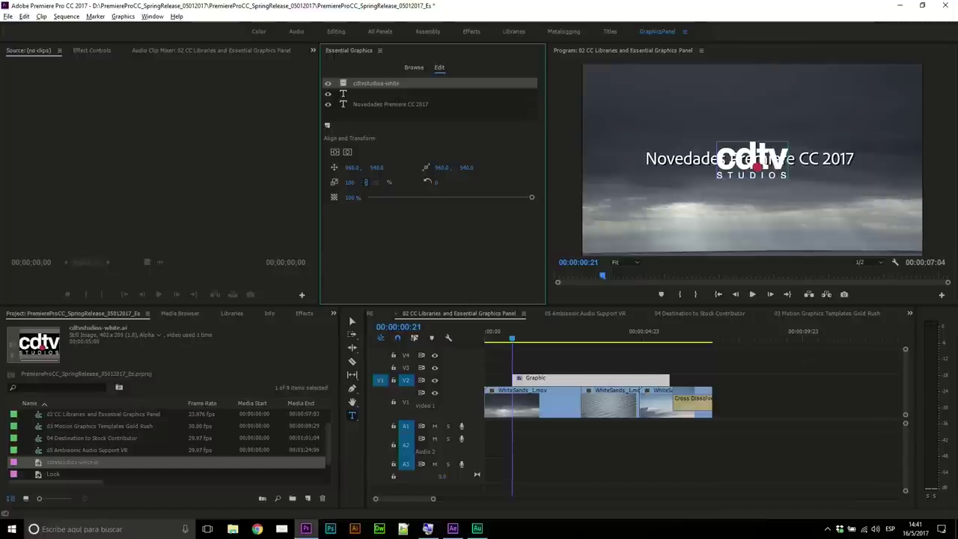
drag(350, 182, 356, 187)
drag(755, 162, 755, 135)
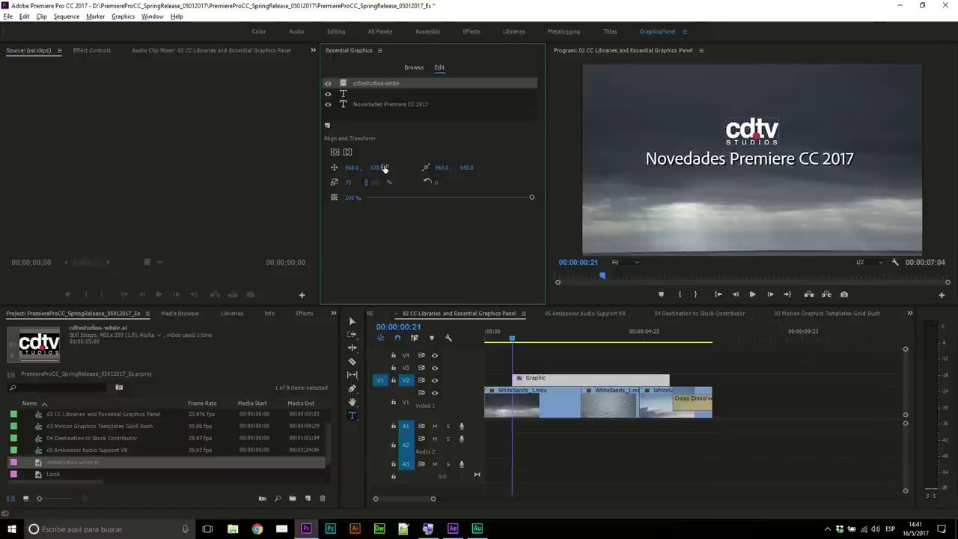
- Preview the title sequence from an earlier point, stopping at 00:00:03:09, and show the new layer choices
click(545, 336)
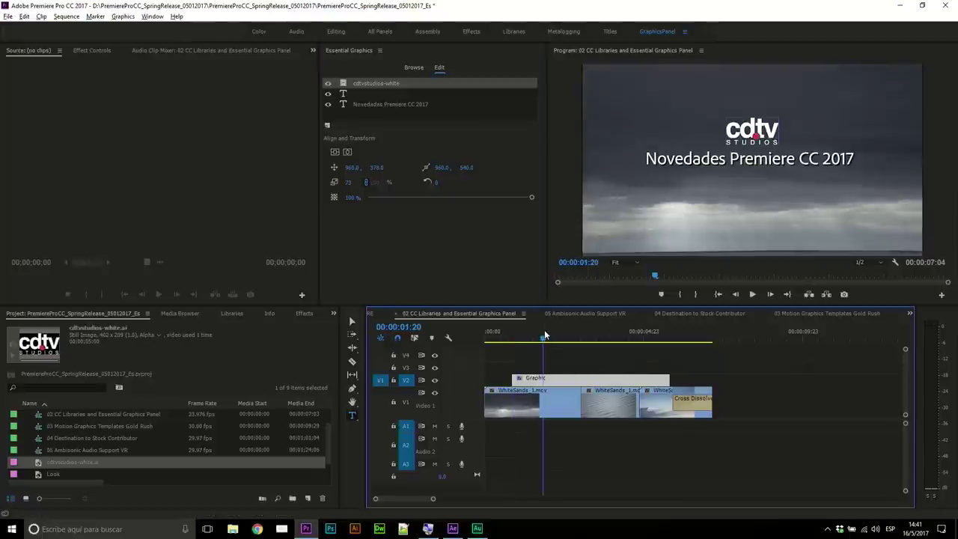
key(space)
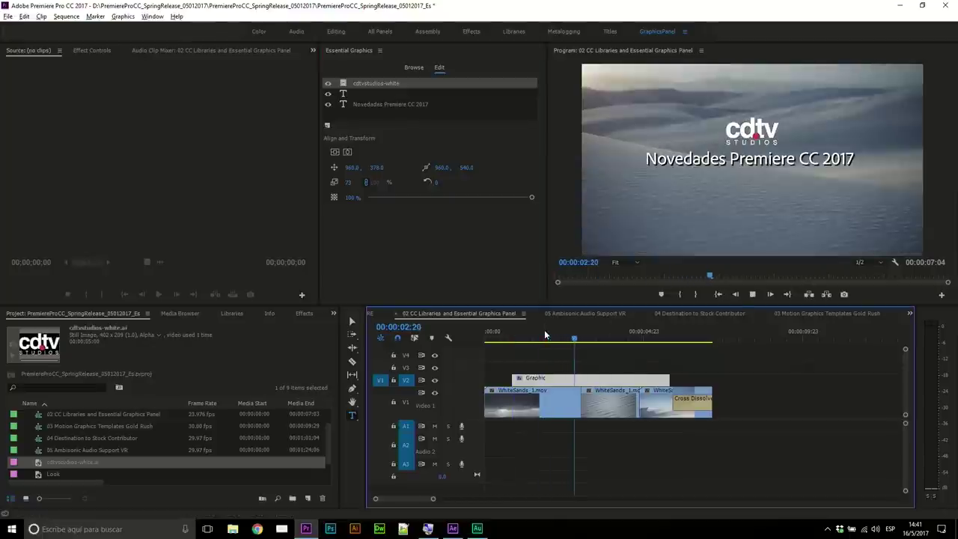
key(space)
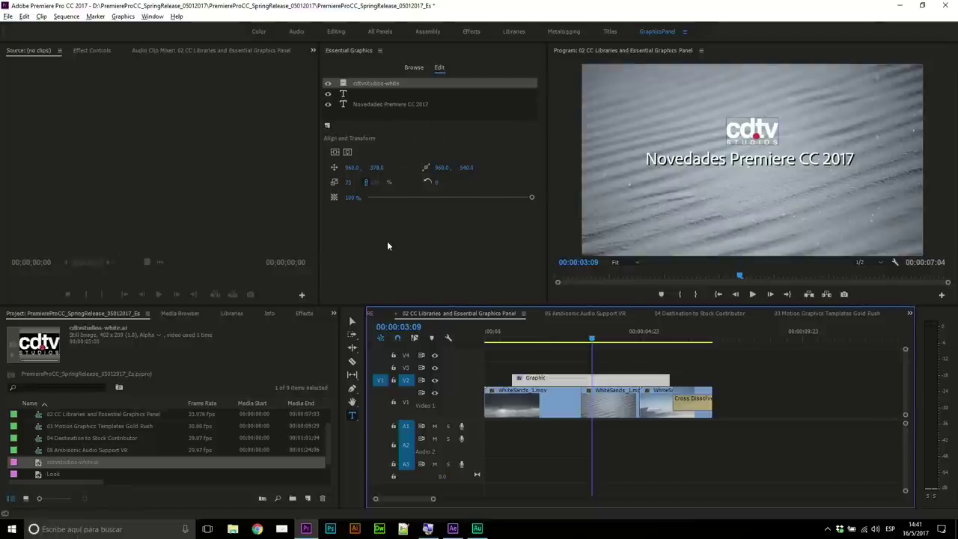
click(328, 125)
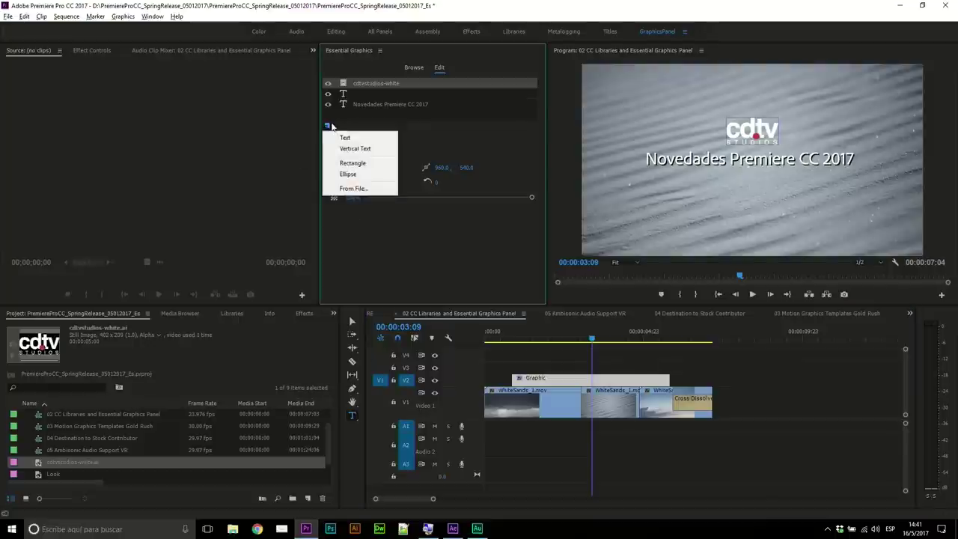
- Add a rectangle shape, shift it left and enlarge it to 250 percent
click(374, 163)
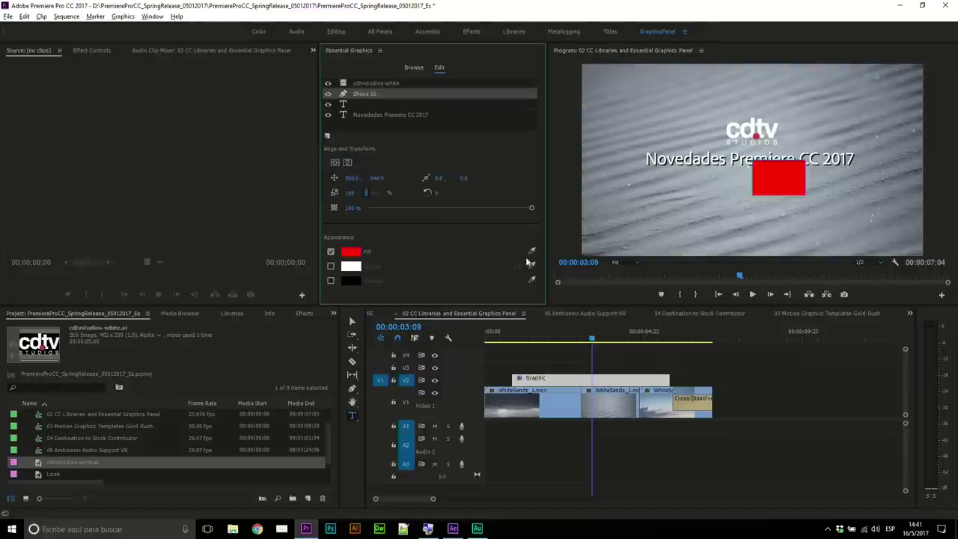
drag(357, 179, 359, 178)
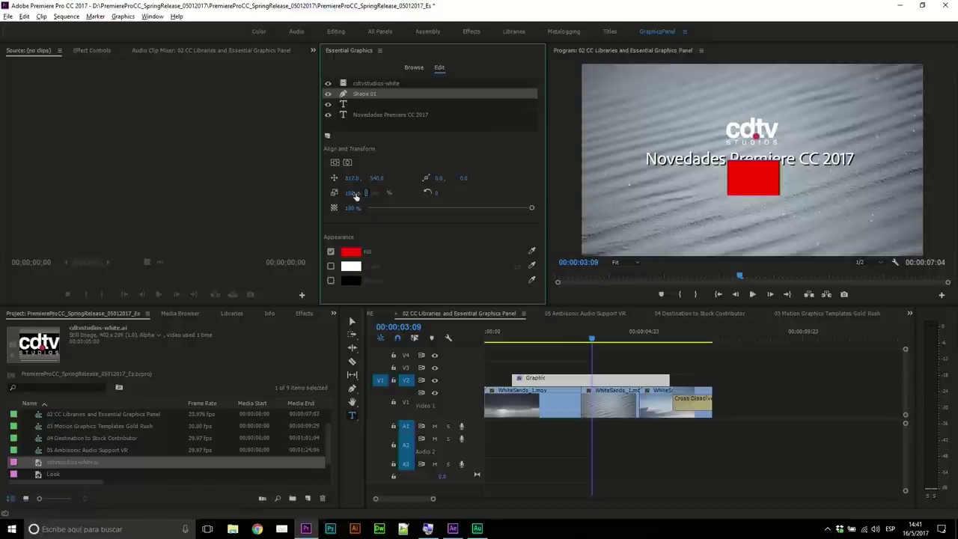
mouse_move(350, 192)
mouse_down()
mouse_move(462, 192)
mouse_move(386, 182)
mouse_up()
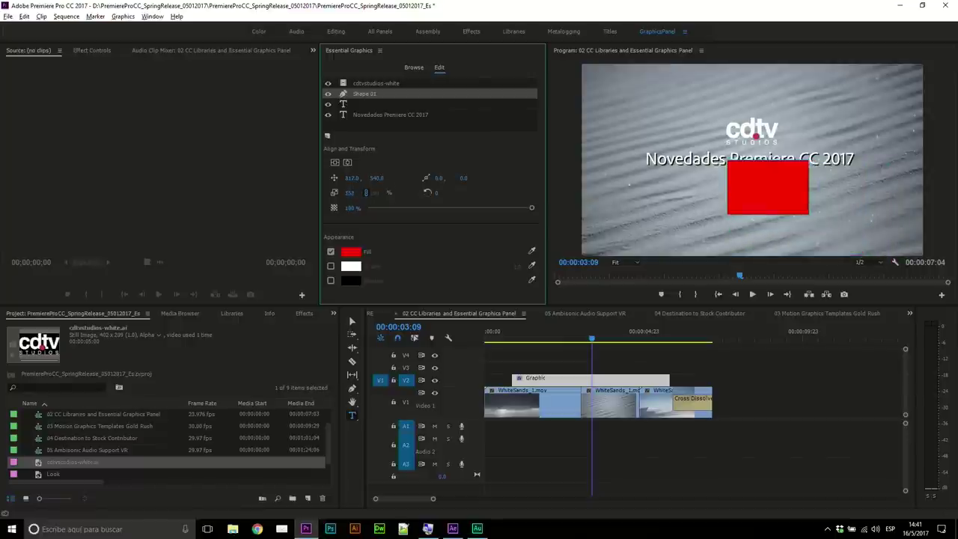
- Unlink scale to make the rectangle a flat full-width bar, layered behind the text and logo
click(366, 192)
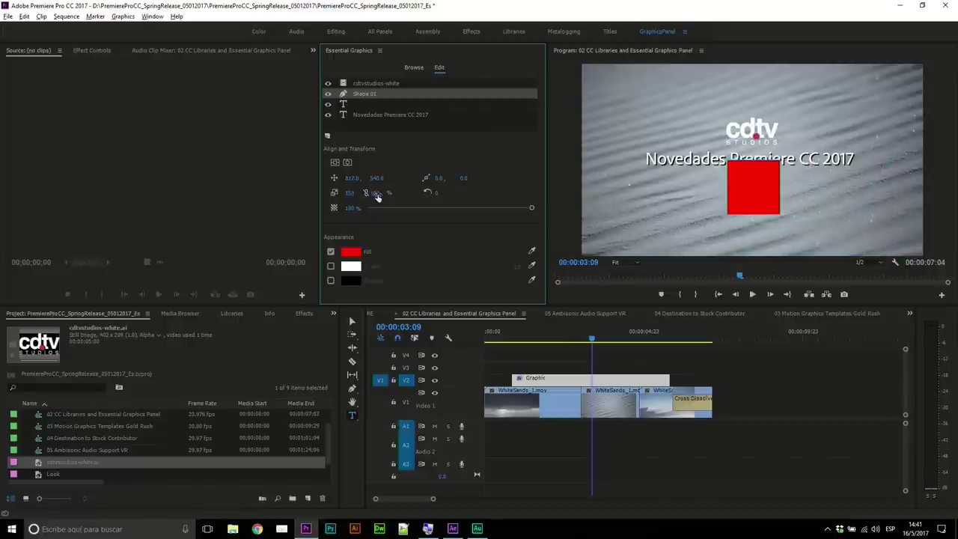
mouse_move(351, 196)
mouse_down()
mouse_move(322, 196)
mouse_move(419, 192)
mouse_up()
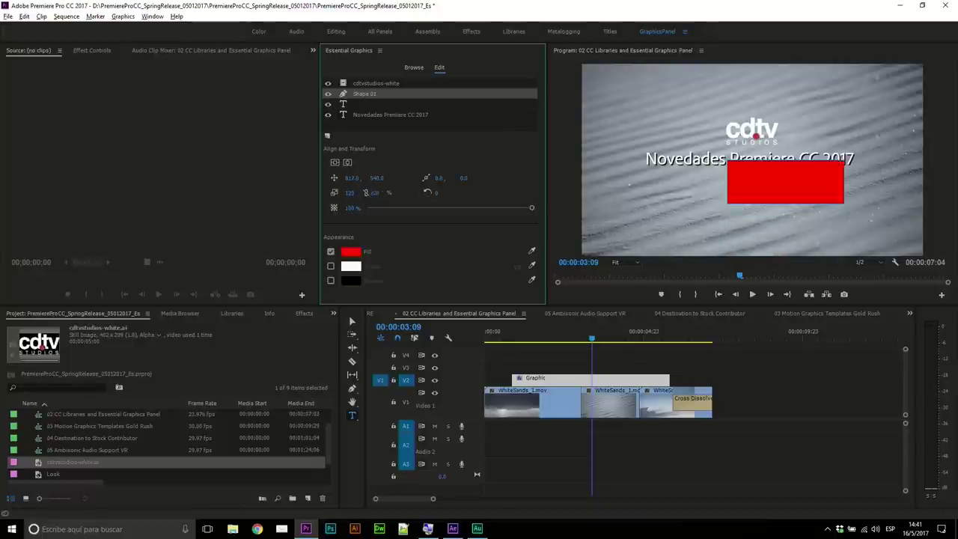
mouse_move(375, 193)
mouse_down()
mouse_move(385, 192)
mouse_move(329, 178)
mouse_up()
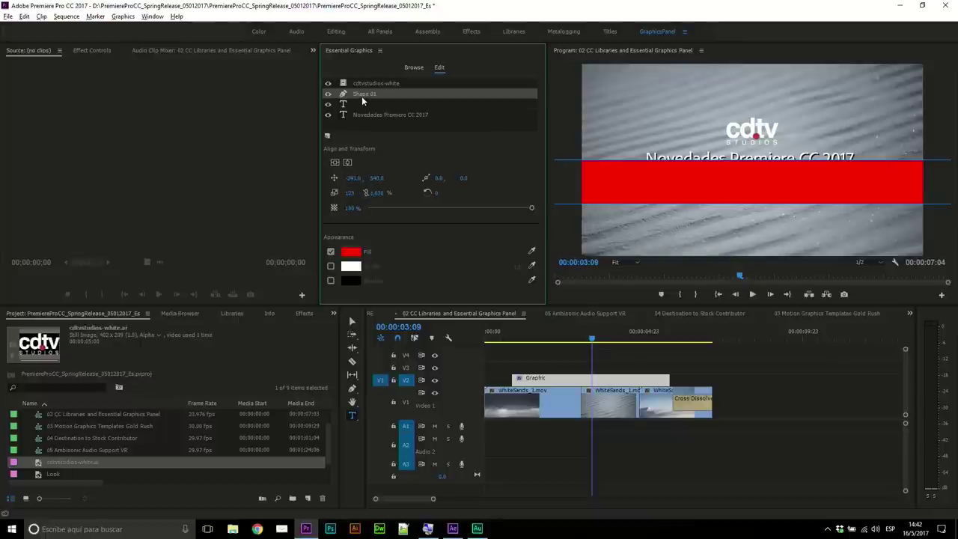
drag(360, 94, 362, 117)
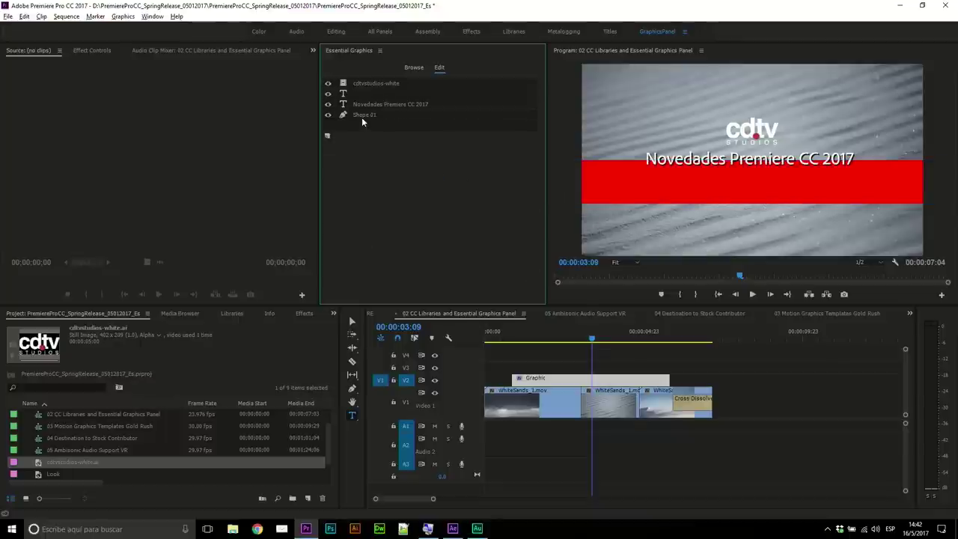
- Set the red bar's Position Y to 465, then adjust it to about 385 behind the title
click(364, 117)
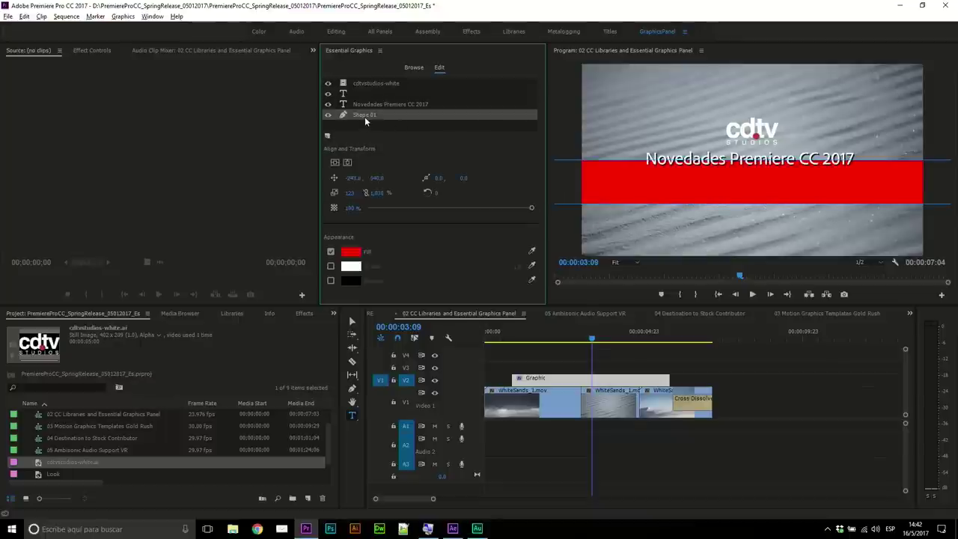
click(377, 178)
text(465)
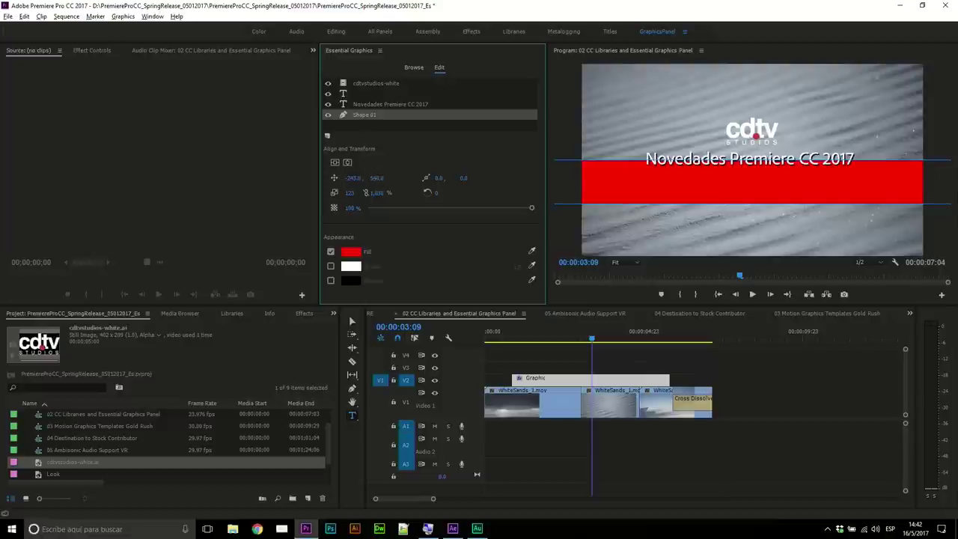
key(Return)
mouse_move(376, 178)
mouse_down()
mouse_move(352, 179)
mouse_move(383, 178)
mouse_up()
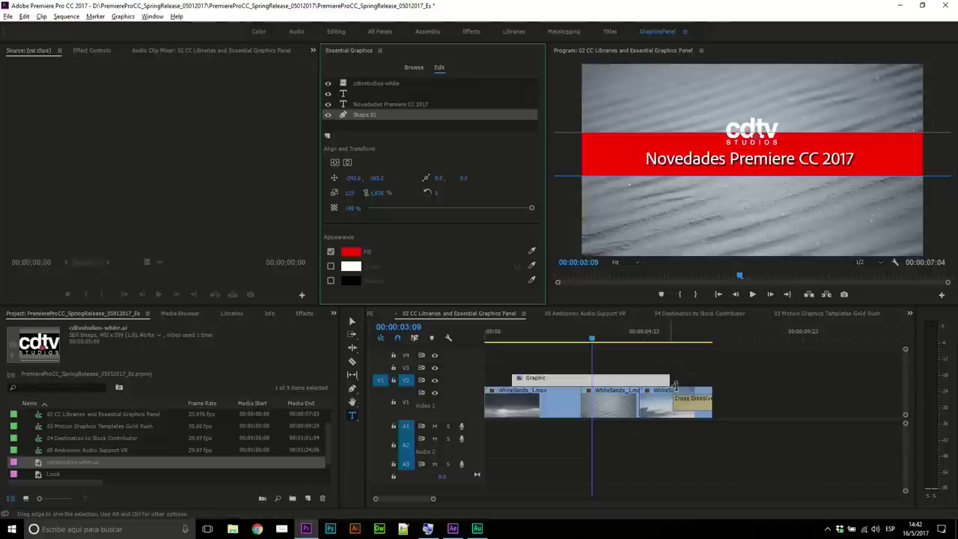
- Trim the Graphic clip on V2 to roughly two seconds and return the playhead into it
drag(674, 385, 568, 392)
click(541, 327)
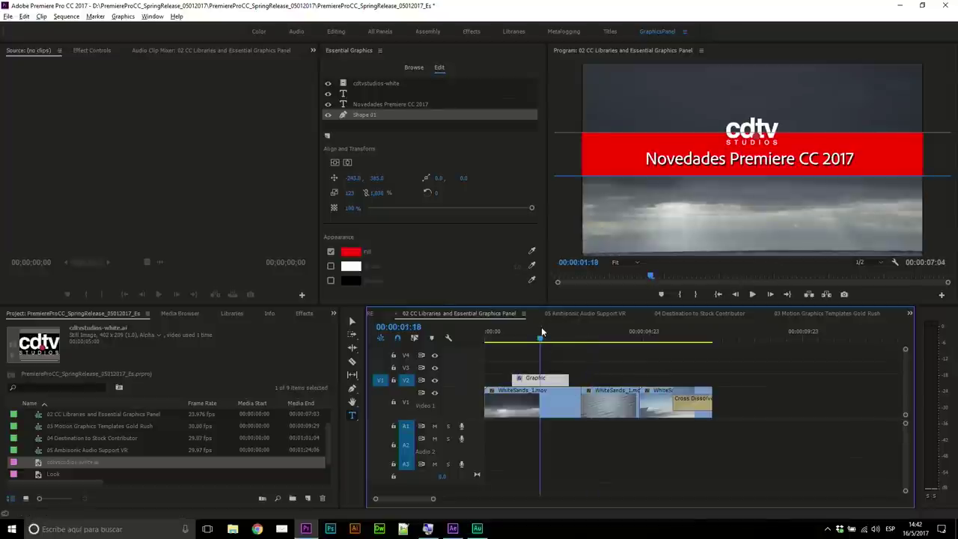
click(363, 81)
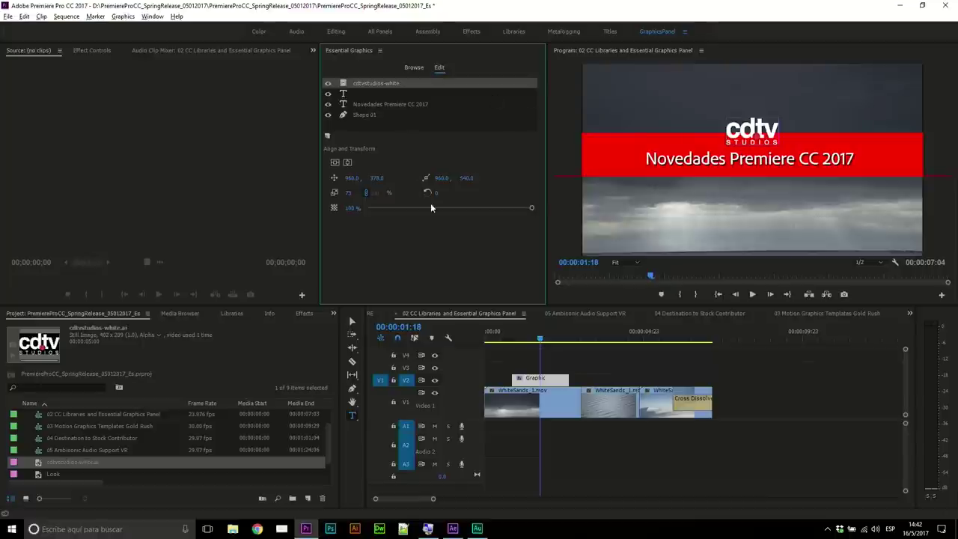
- Move the cdtv logo to about 188, 512, on the red bar left of the title text
mouse_move(377, 178)
mouse_down()
mouse_move(359, 178)
mouse_move(384, 178)
mouse_up()
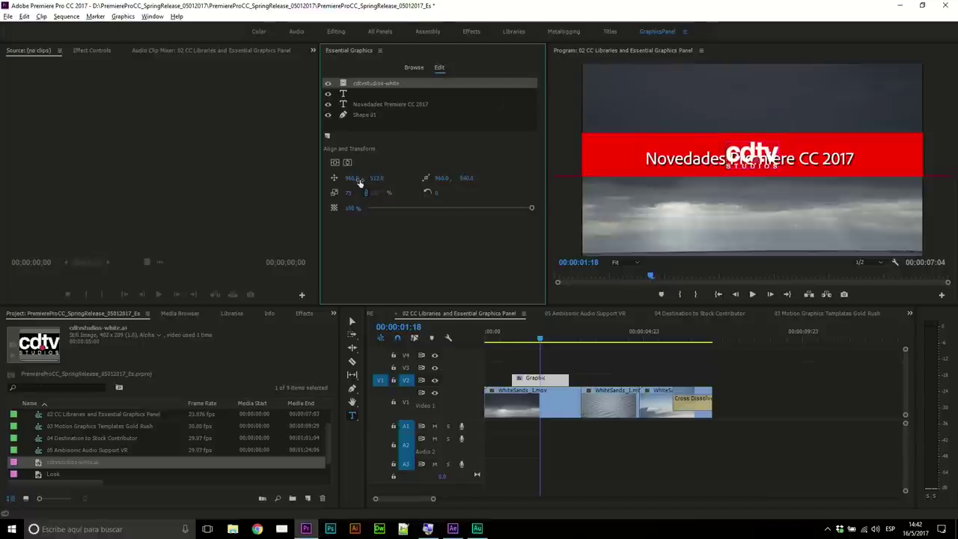
drag(352, 178, 262, 178)
drag(352, 179, 358, 179)
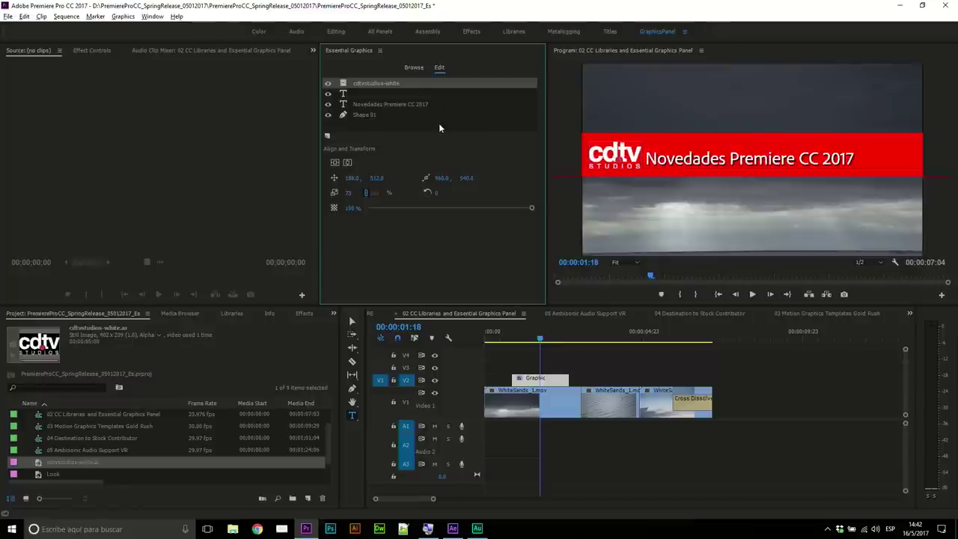
click(563, 381)
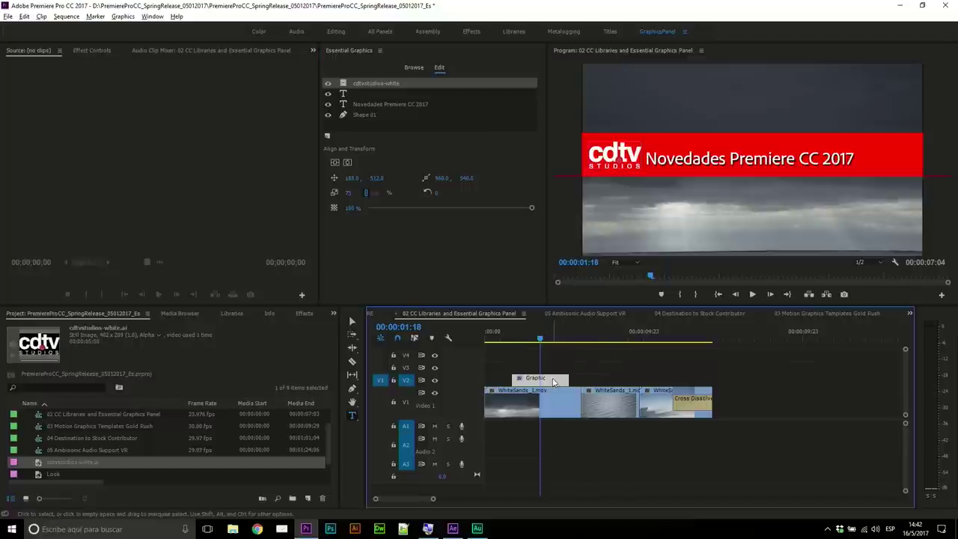
- Place a copy of the Graphic clip later on V2 and select its title text for editing
drag(554, 382, 621, 382)
click(605, 334)
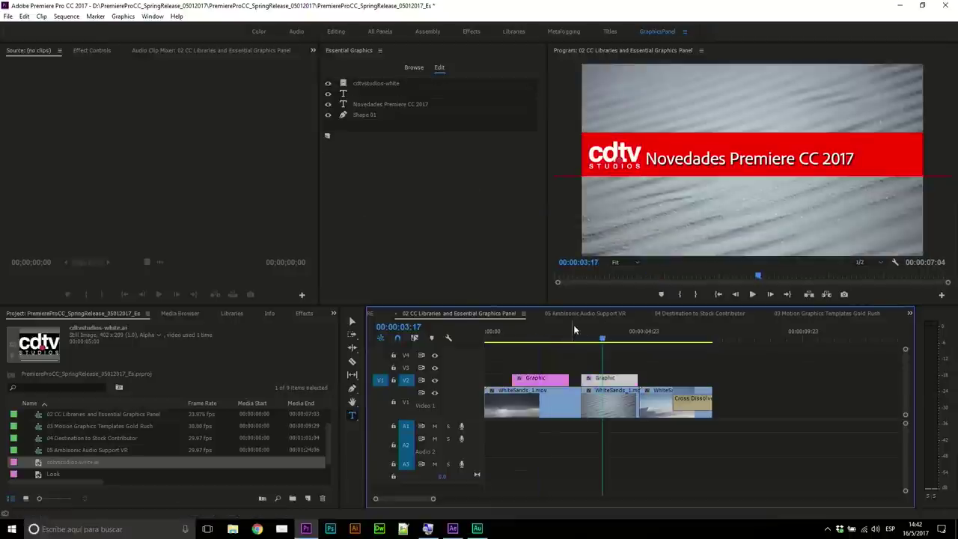
click(440, 67)
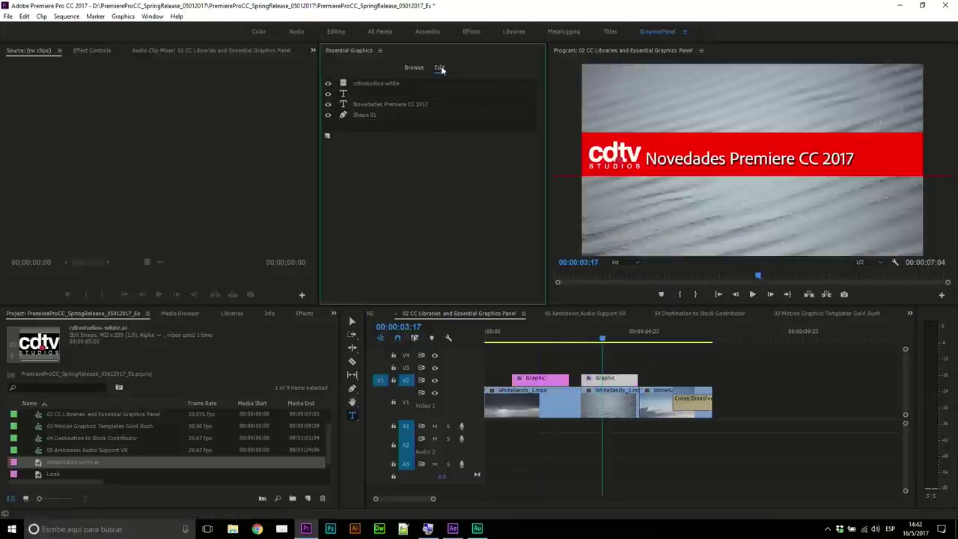
click(614, 375)
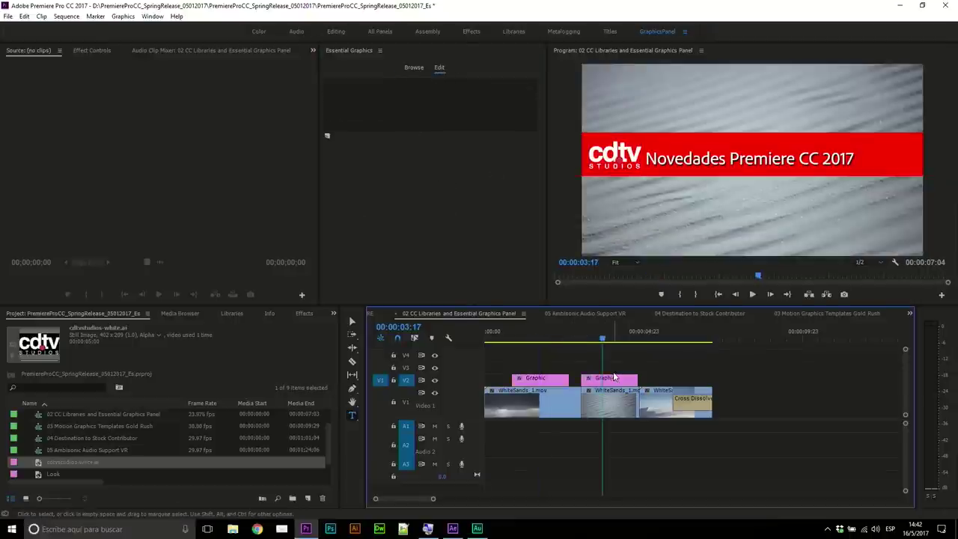
click(664, 166)
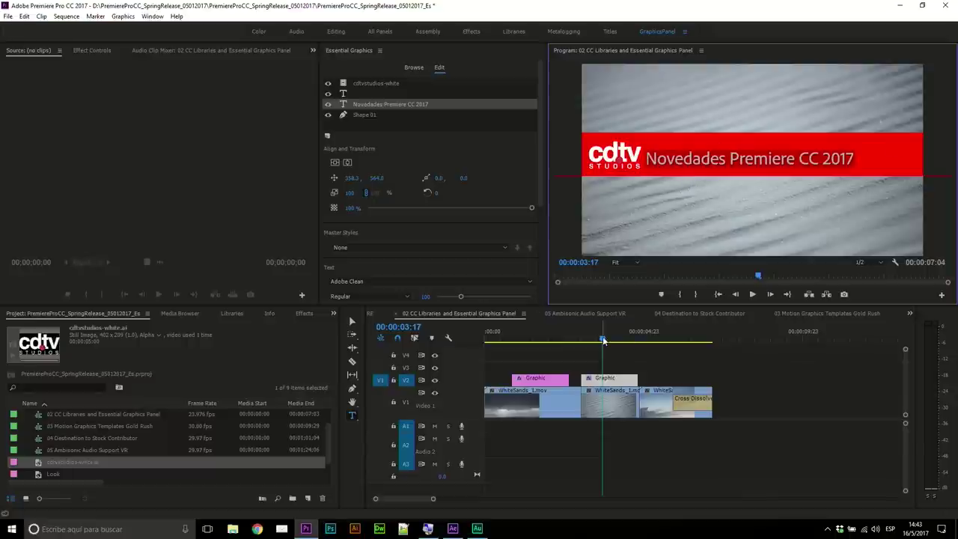
- Return to the first Graphic clip and set its Novedades Premiere CC 2017 text to Bold
drag(603, 341, 538, 339)
click(552, 381)
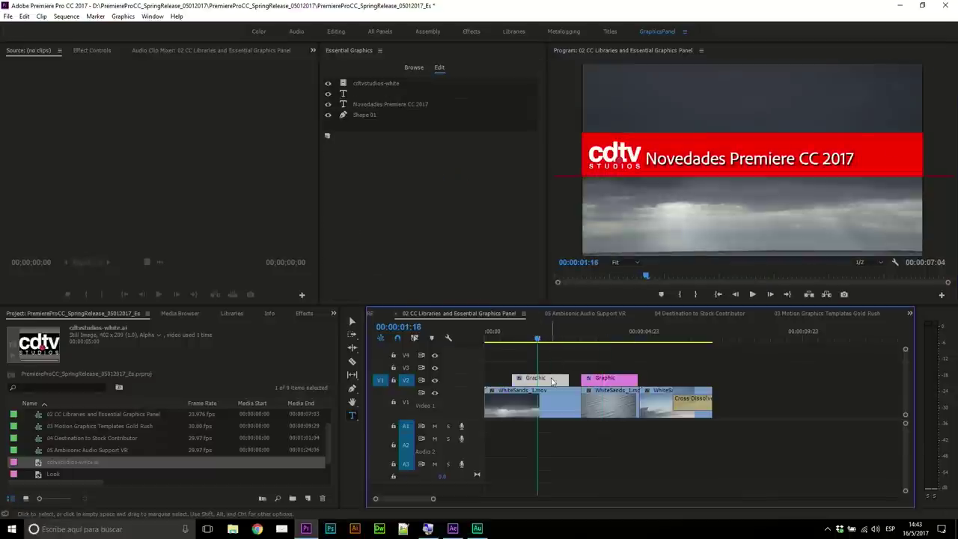
click(410, 105)
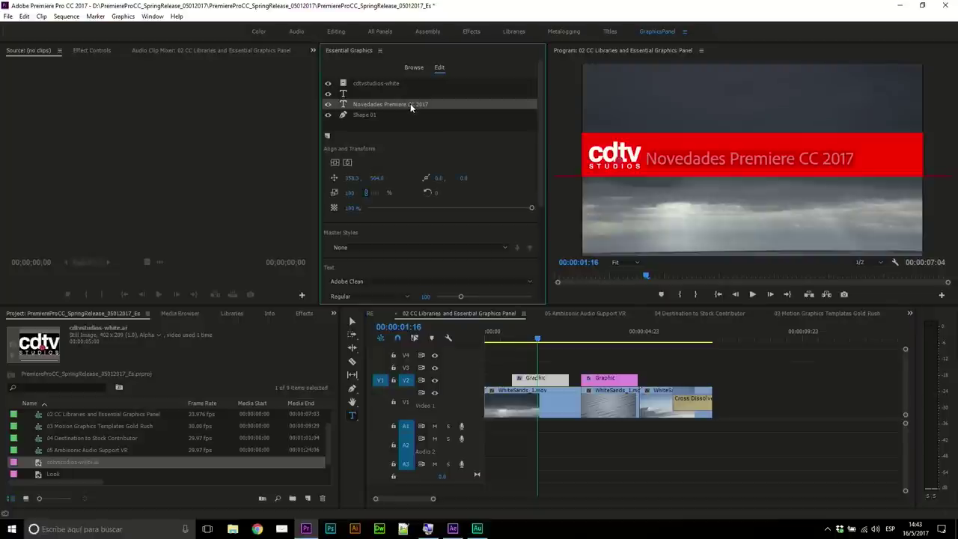
drag(541, 180, 544, 232)
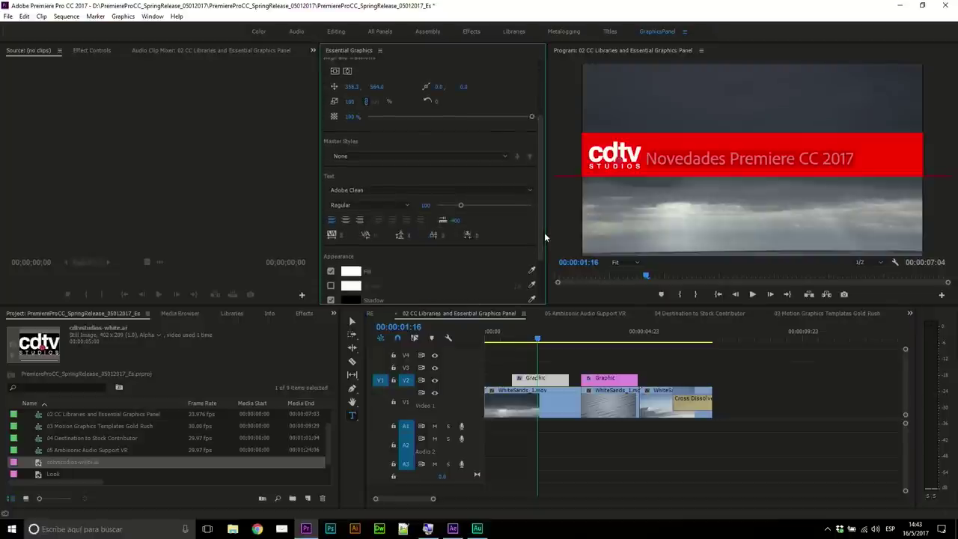
click(406, 206)
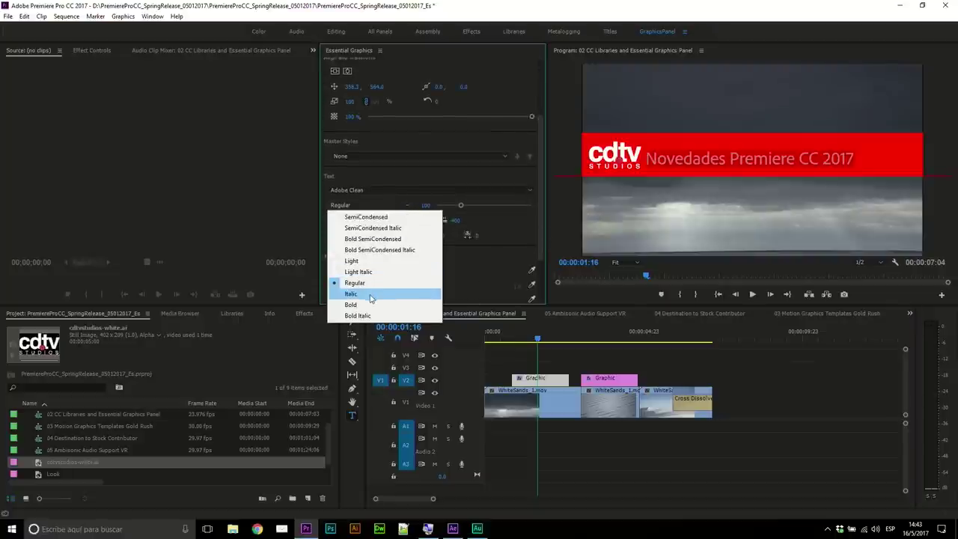
click(369, 304)
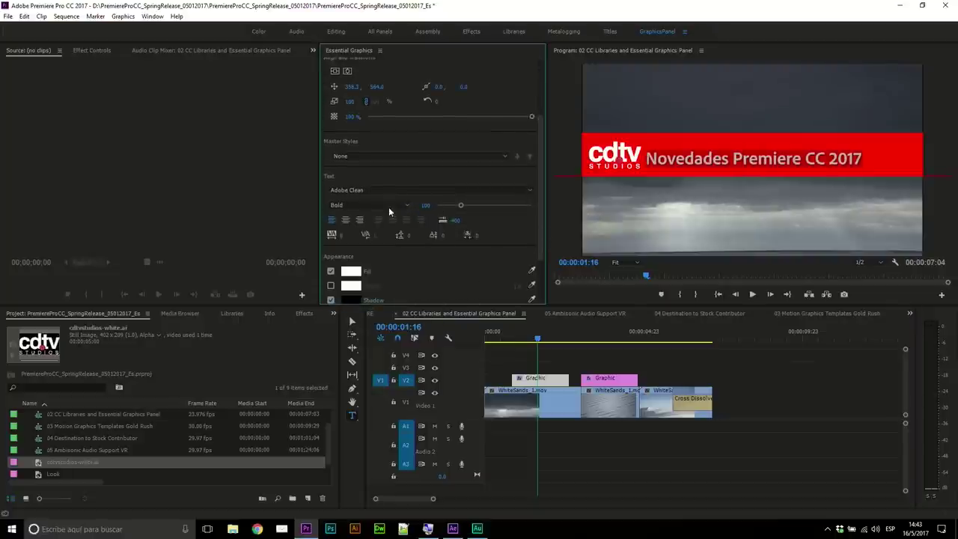
- Give the title text a light grey A1A1A1 fill
click(356, 272)
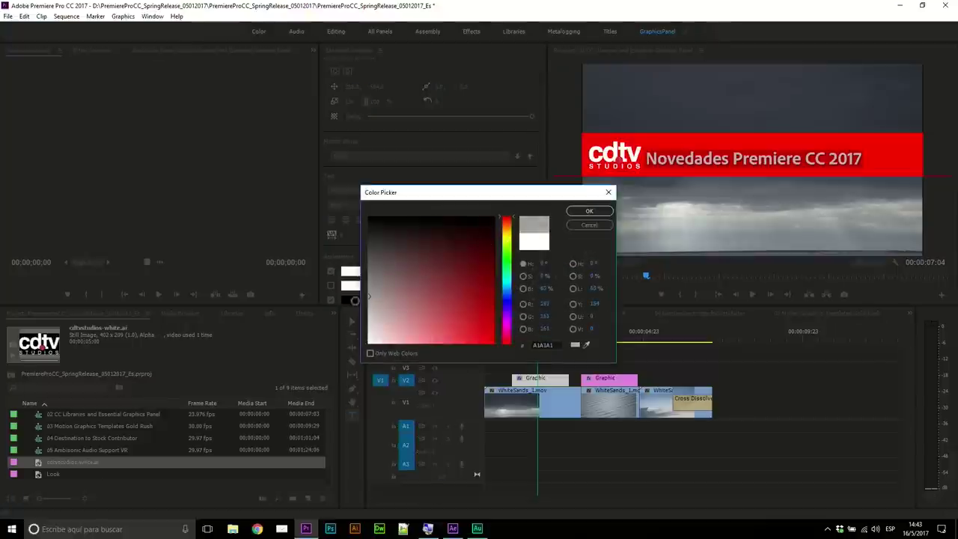
click(589, 211)
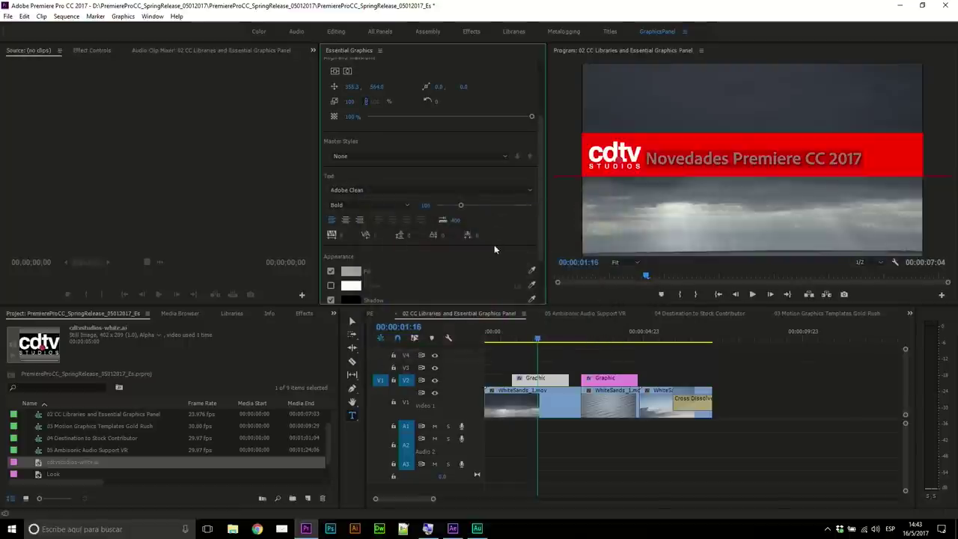
click(507, 160)
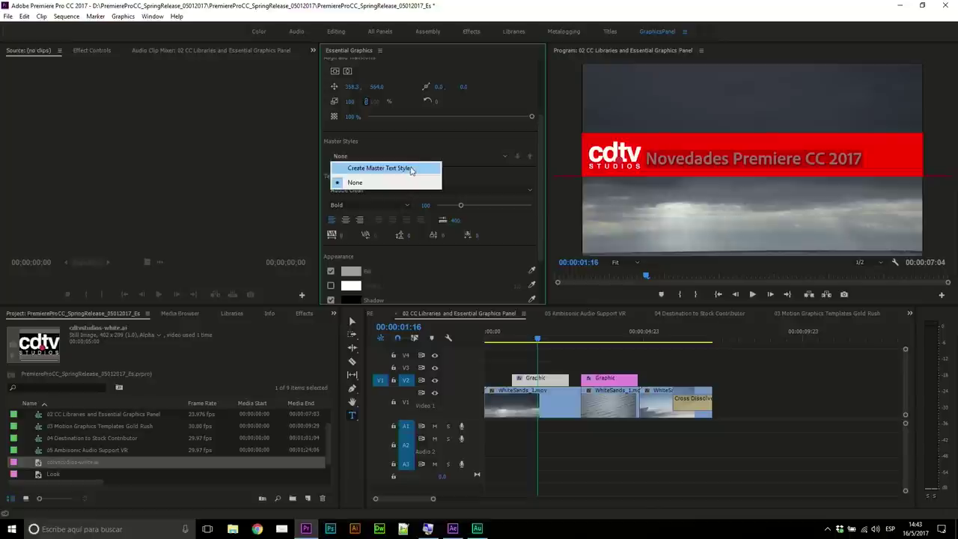
- Save the bold grey title formatting as master text style 'Estilo Demo'
click(424, 170)
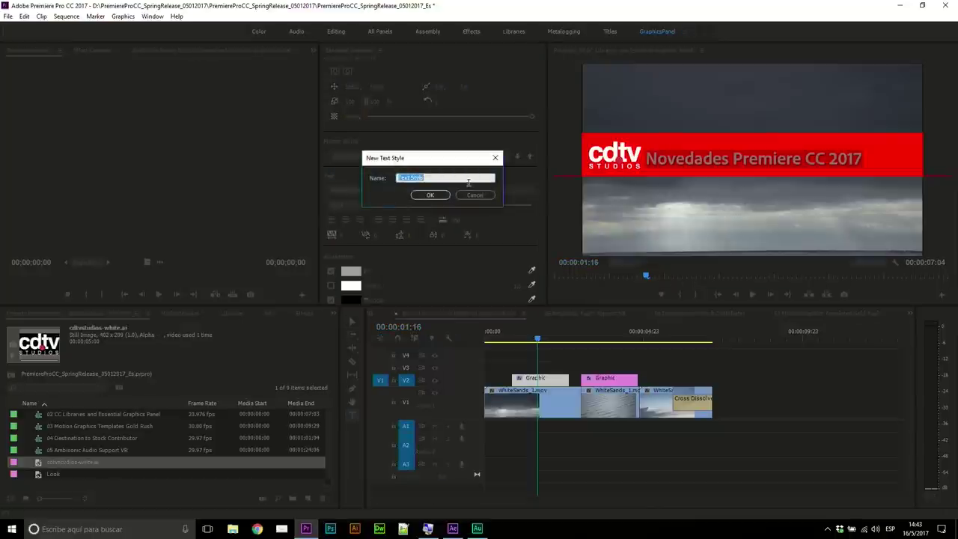
text(Estilo )
text(Dmeo)
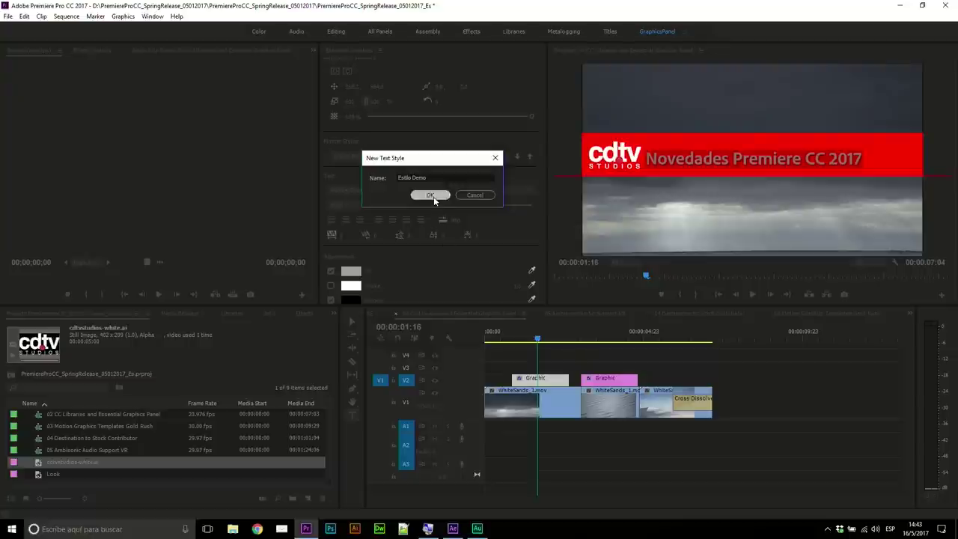
click(433, 197)
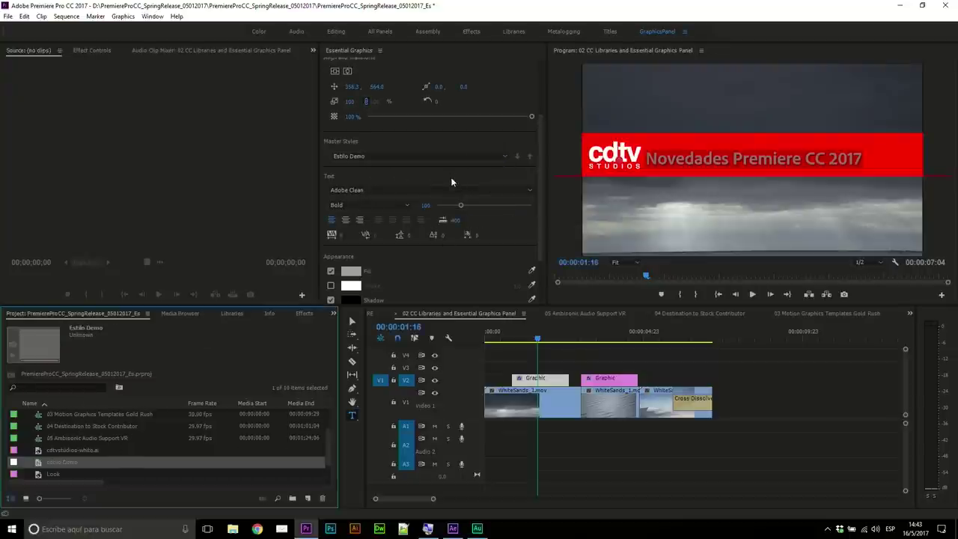
click(605, 345)
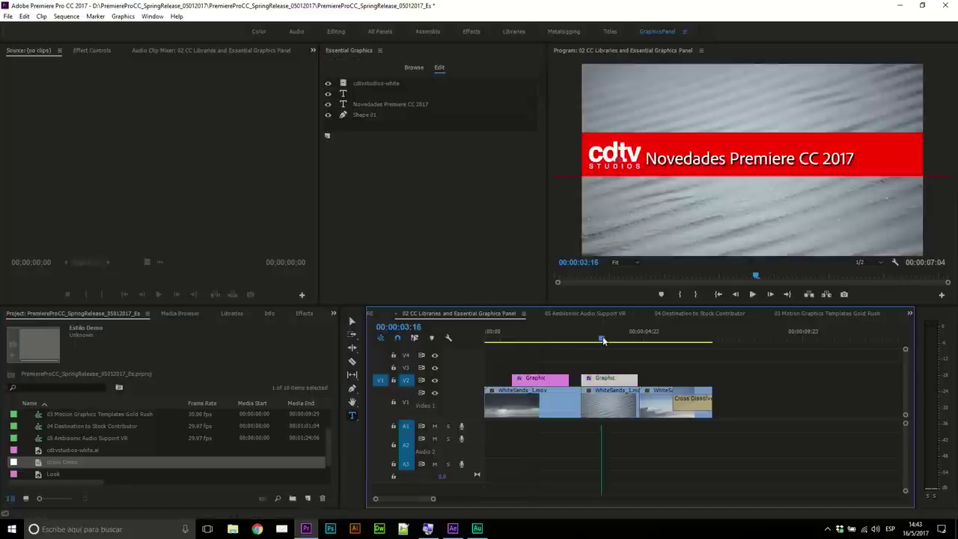
click(682, 168)
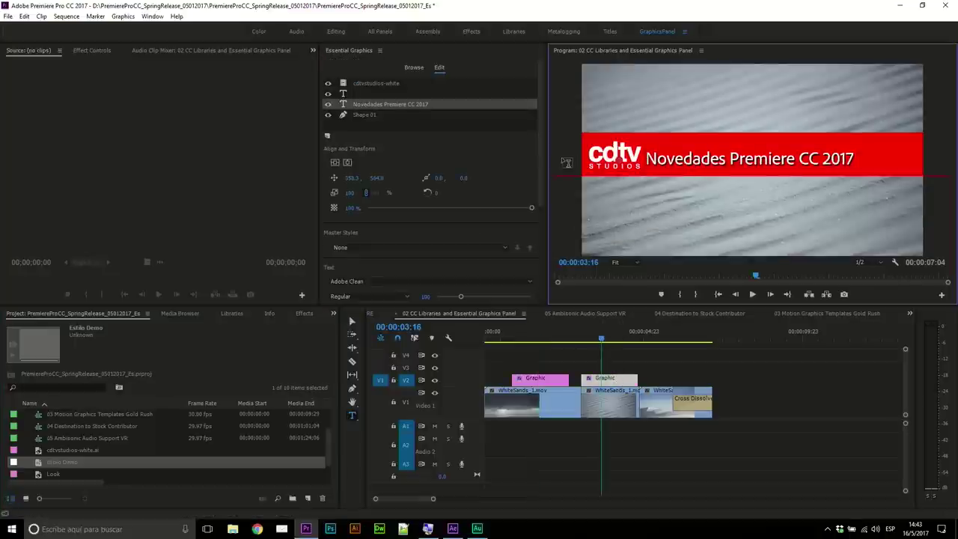
- Apply the Estilo Demo master style to the second graphic's title text
click(404, 105)
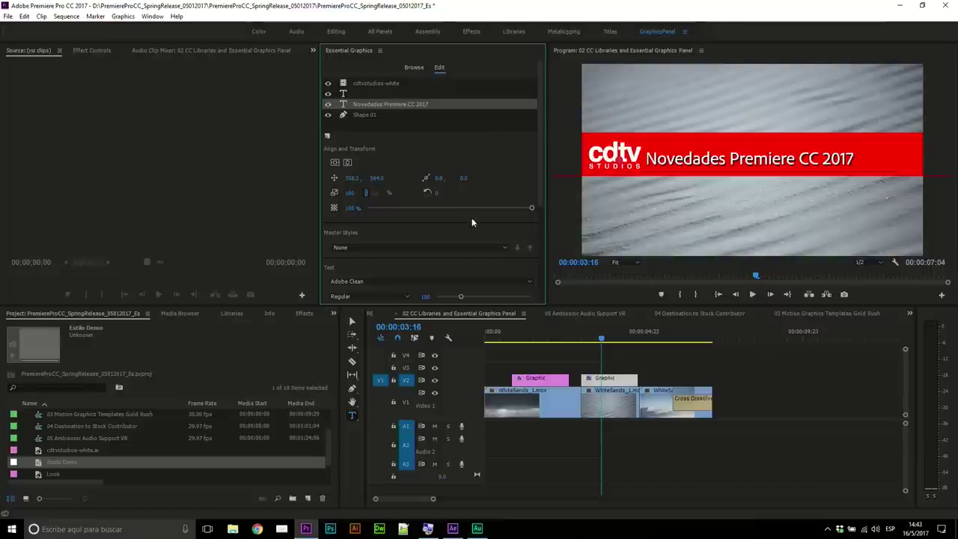
click(506, 248)
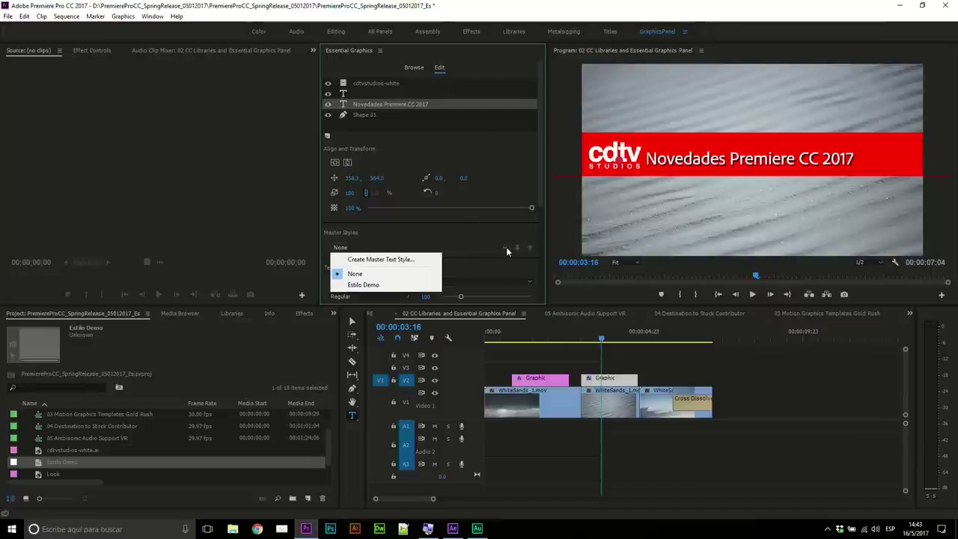
click(419, 284)
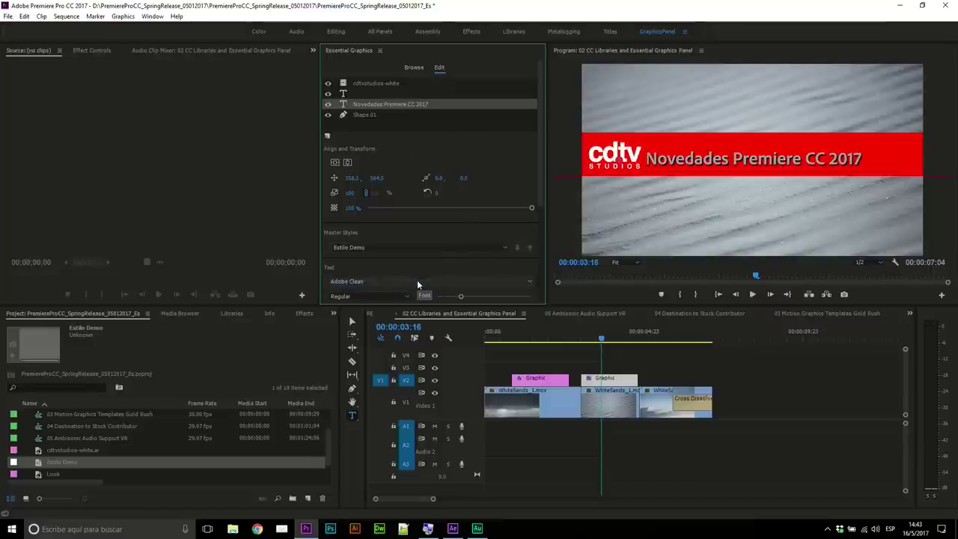
- Back on the first graphic, select the letters 'Noveda' in the title
click(545, 337)
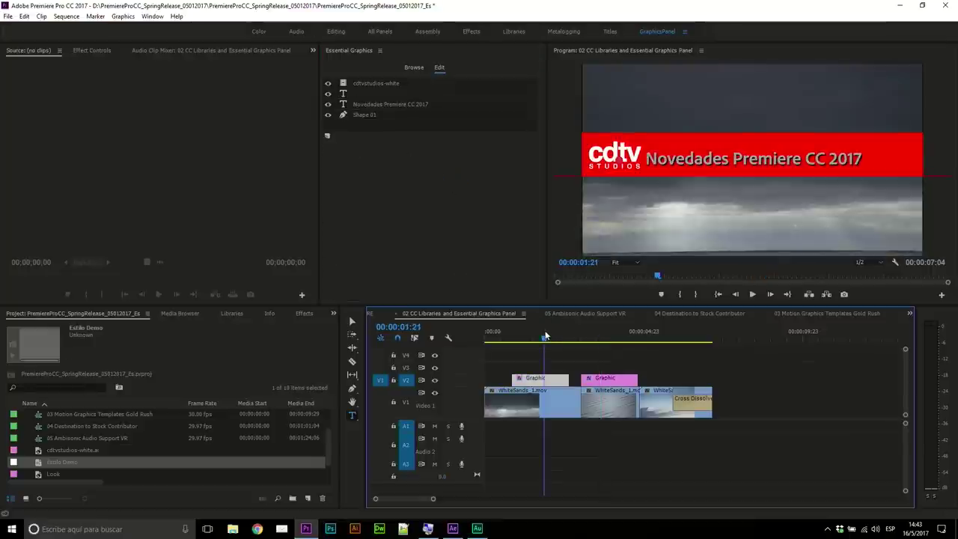
click(685, 165)
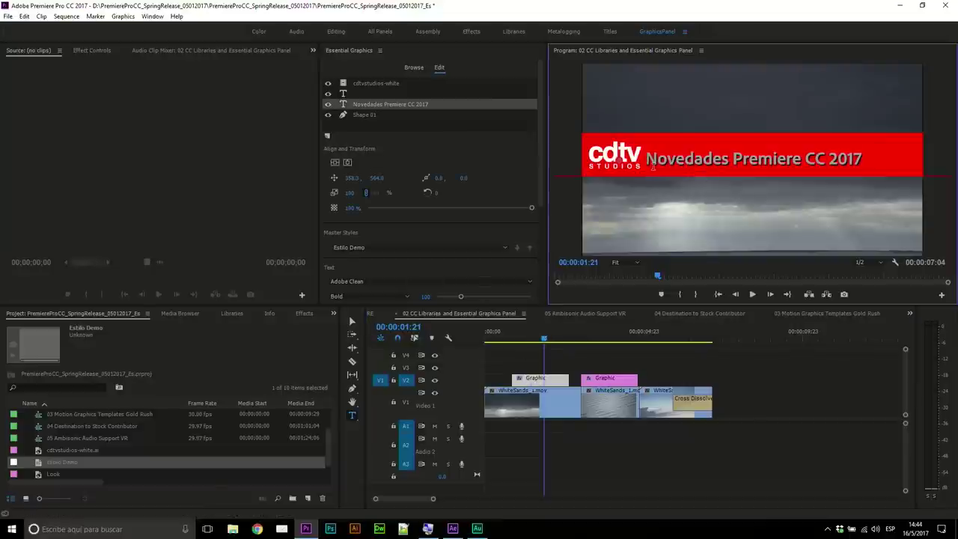
drag(653, 166, 703, 166)
click(409, 104)
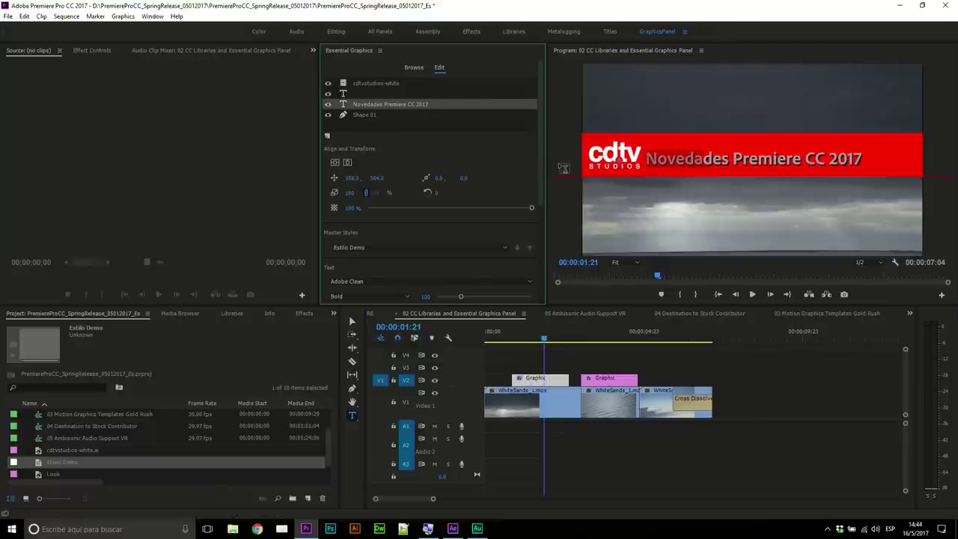
scroll(542, 171, down, 3)
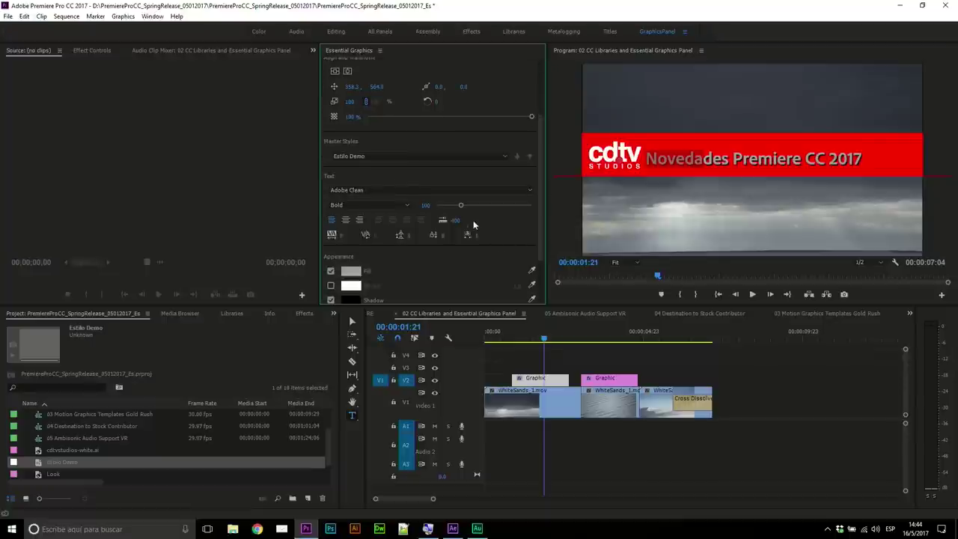
- Change the selected letters' fill colour to white FFFFFF
click(351, 271)
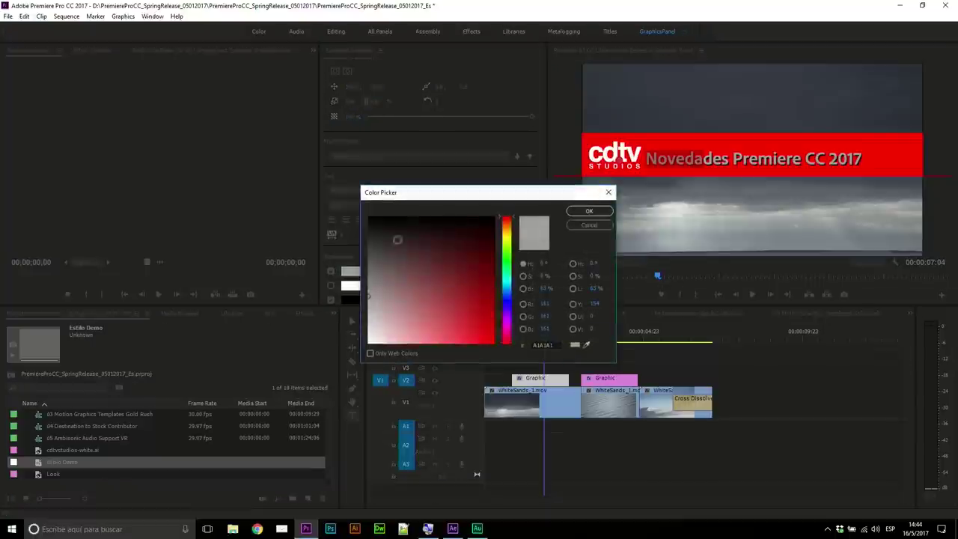
drag(382, 341, 368, 344)
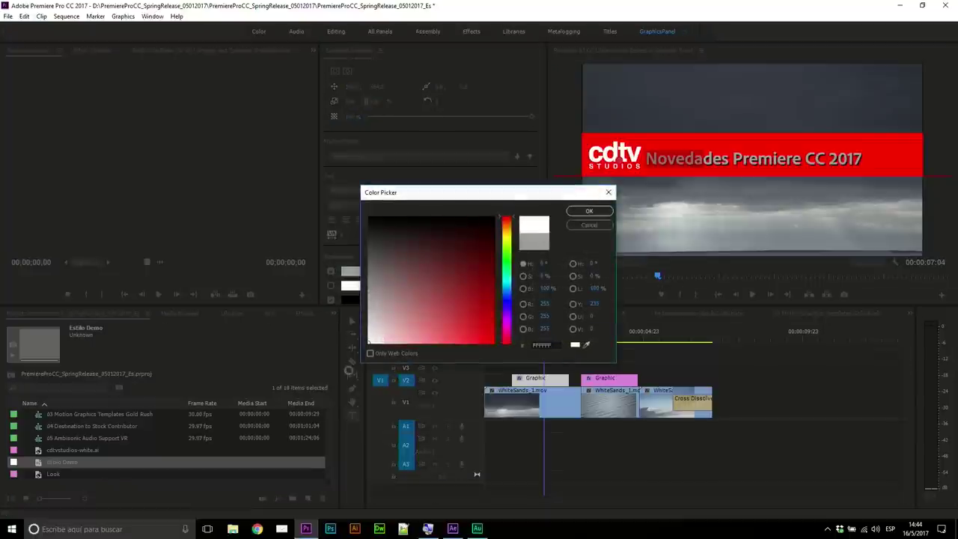
click(589, 211)
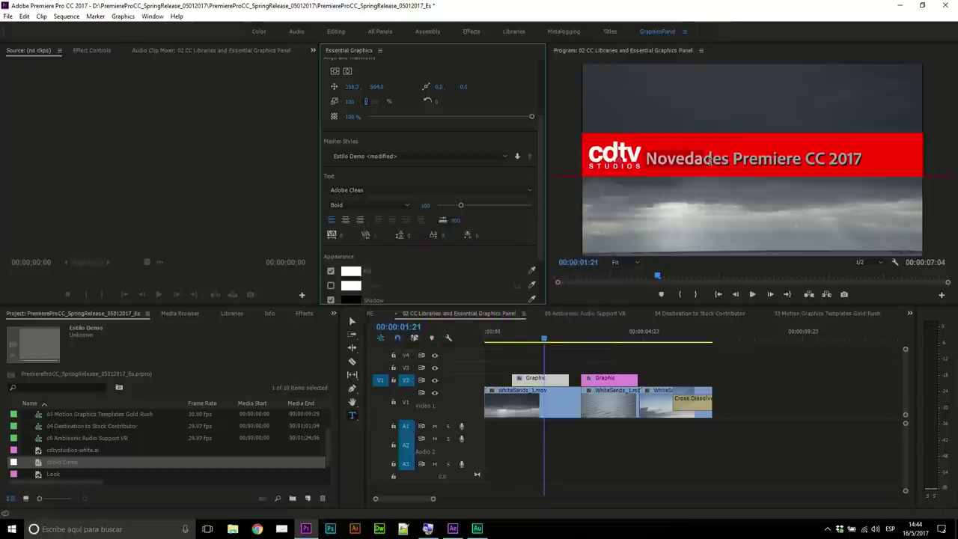
- Make the whole 'Novedades Premiere CC 2017' line white, leaving Master Styles unchanged
drag(708, 160, 648, 160)
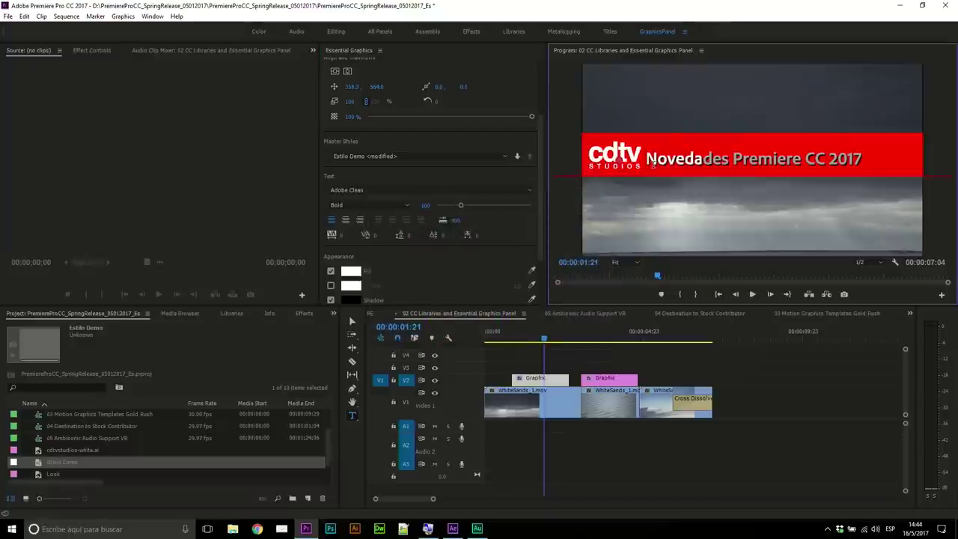
drag(651, 163, 896, 129)
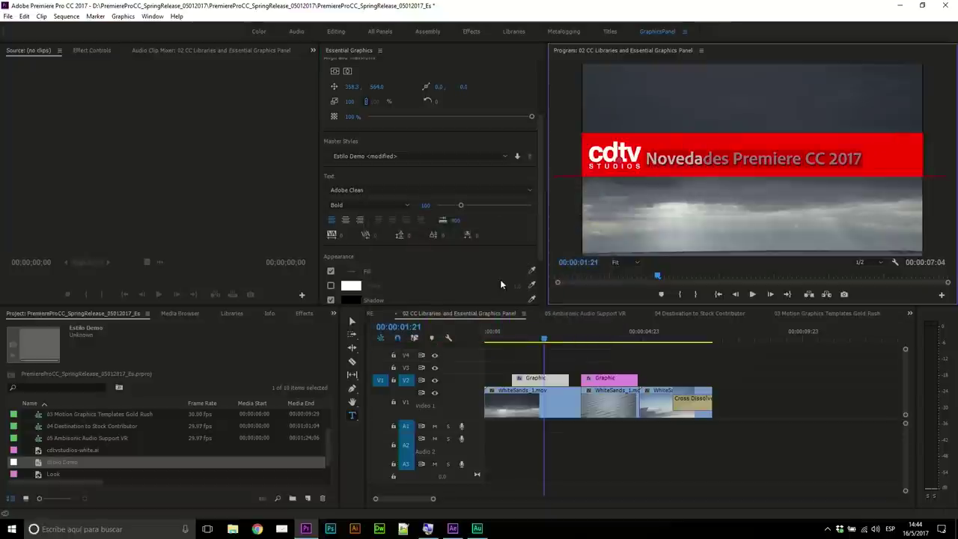
click(351, 285)
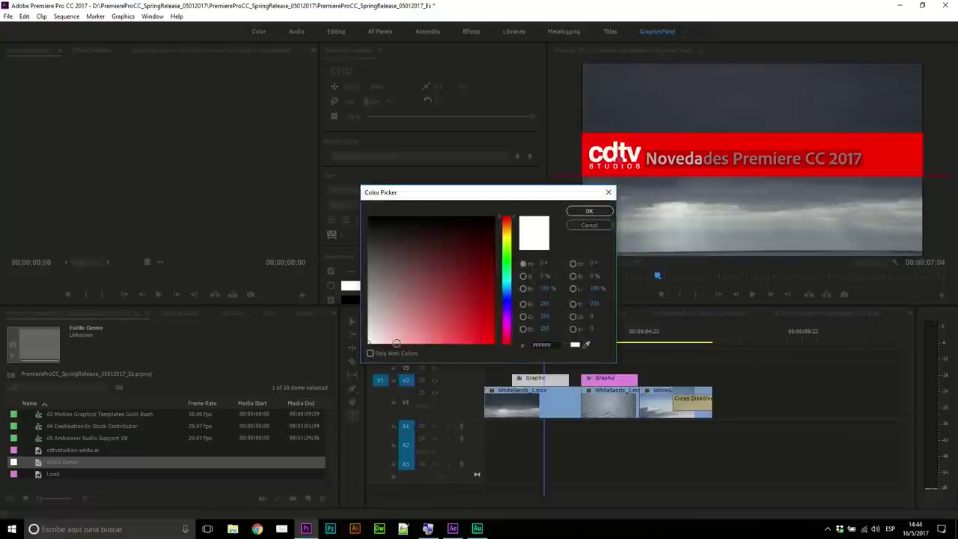
click(587, 211)
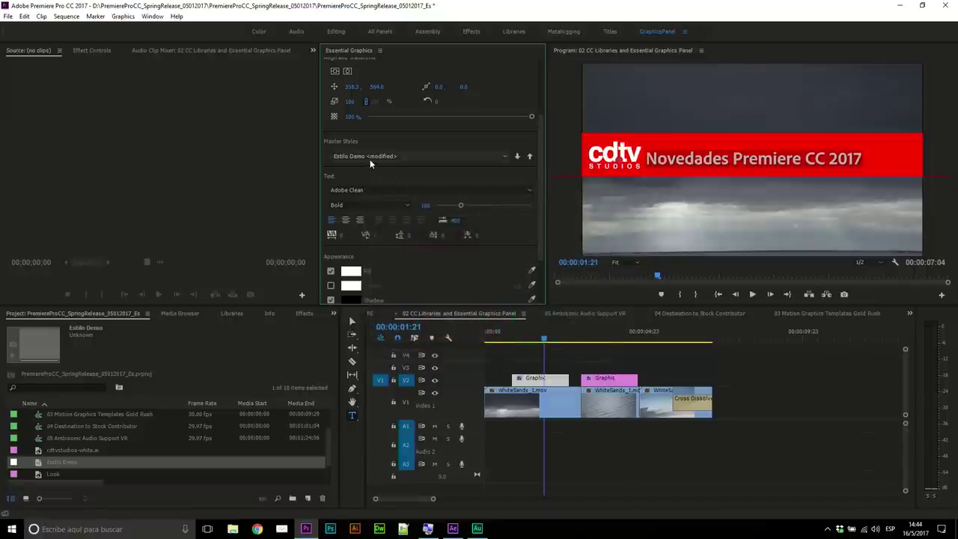
key(shift+4)
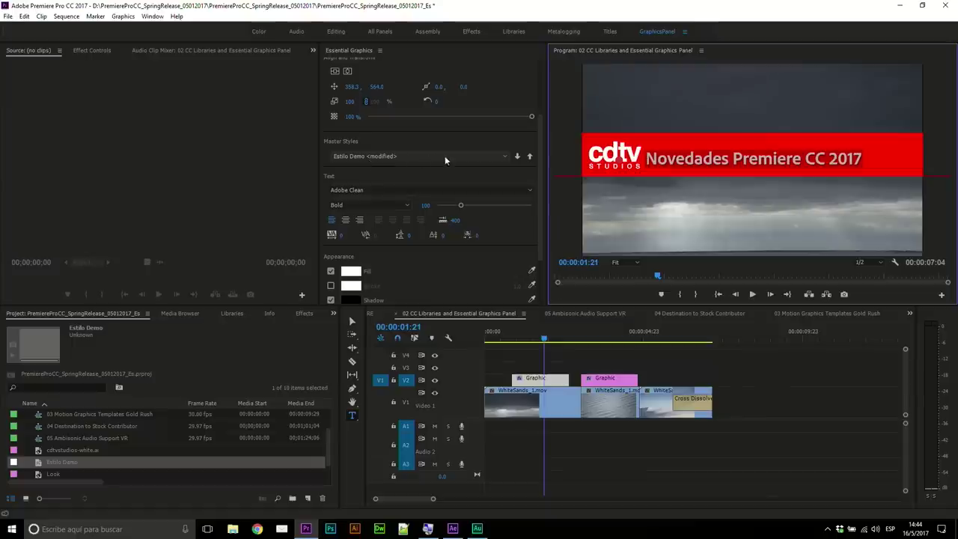
click(458, 156)
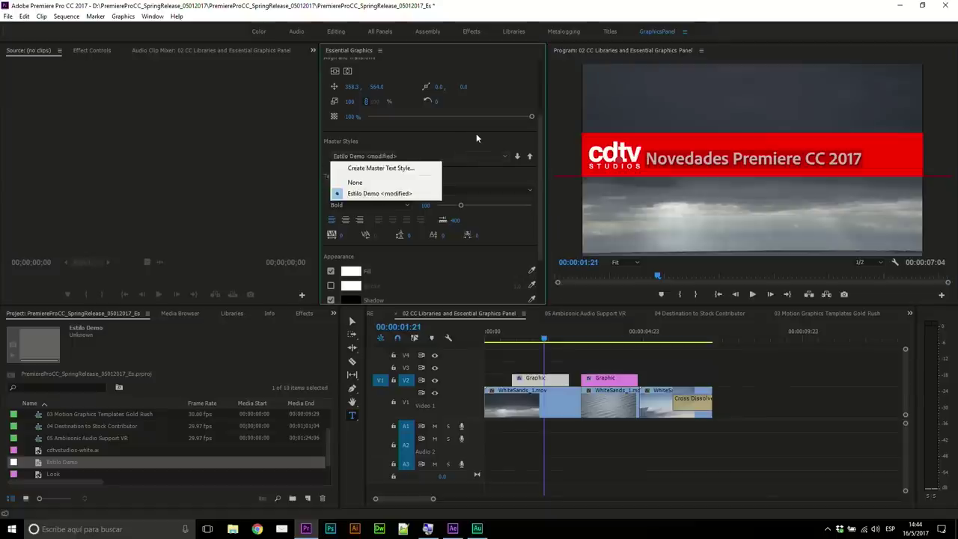
click(476, 133)
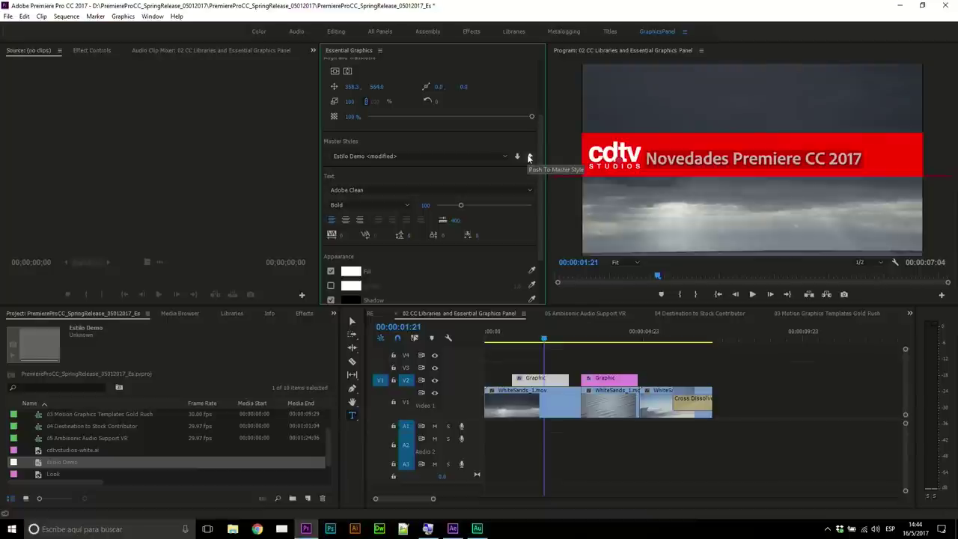
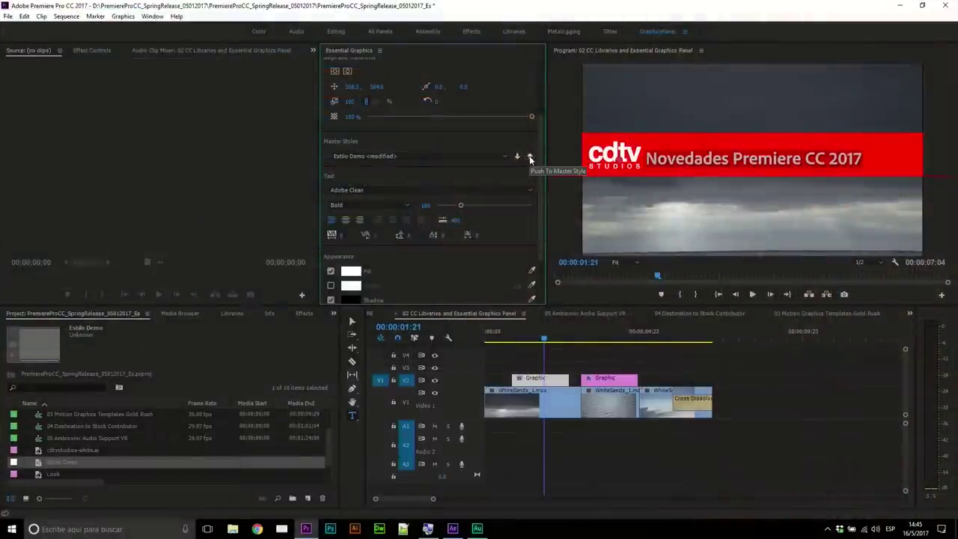
- Push the text edits into Estilo Demo, then select the other graphic's Novedades Premiere CC 2017 text layer
click(530, 158)
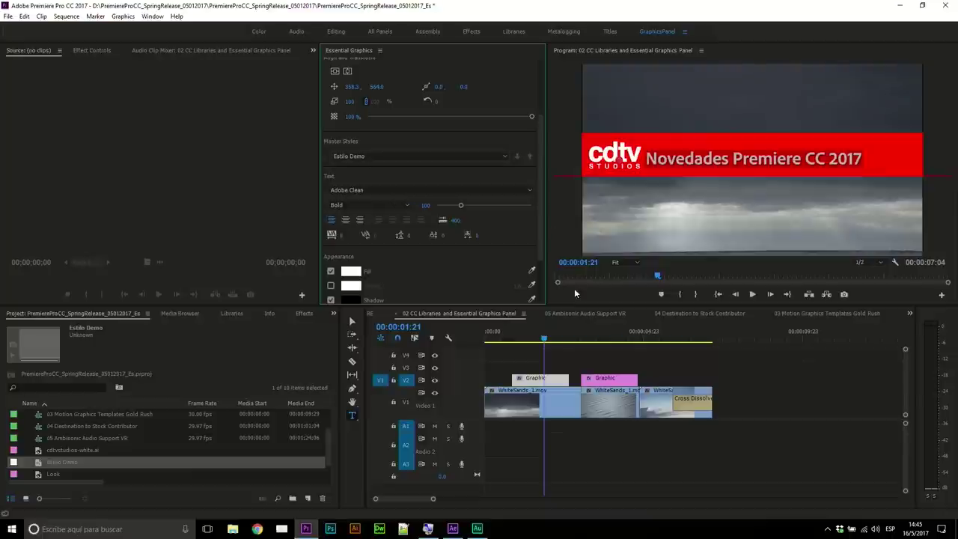
click(601, 330)
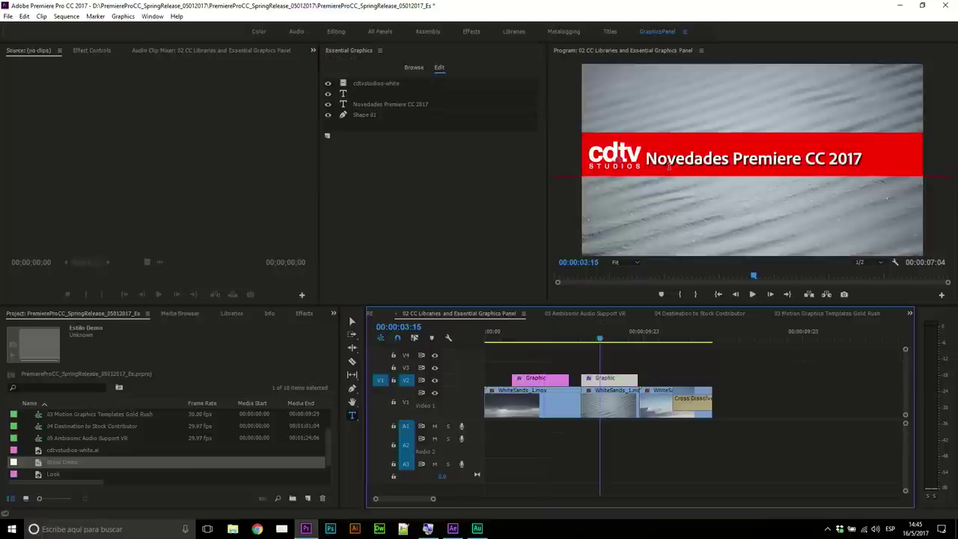
click(402, 104)
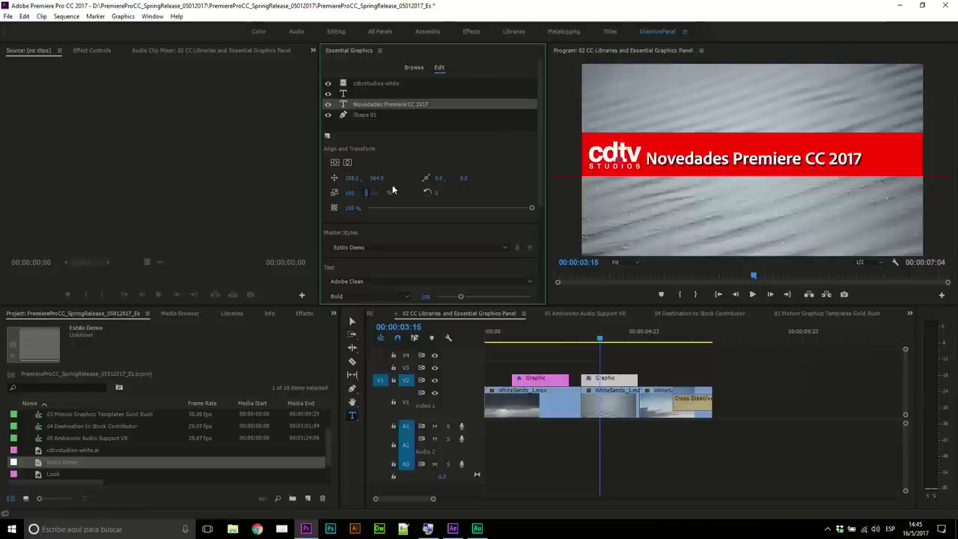
- Switch to the 03 Motion Graphics Templates Gold Rush sequence, preview it from the start, and raise the episode number
click(795, 314)
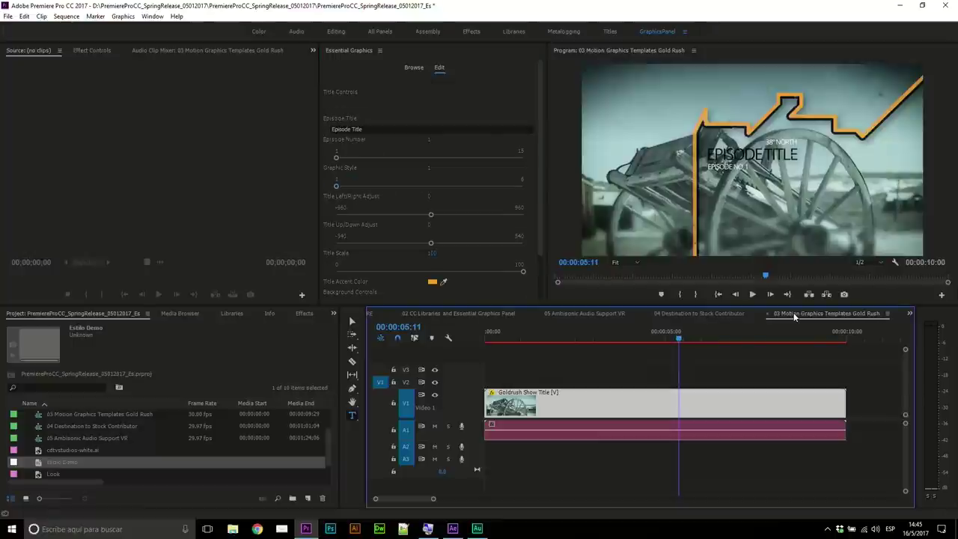
click(520, 331)
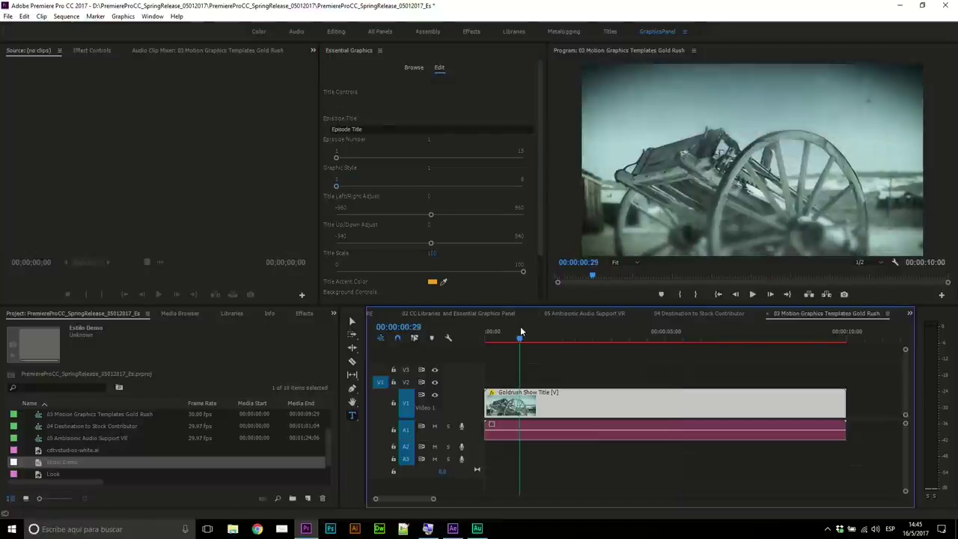
drag(520, 341, 485, 340)
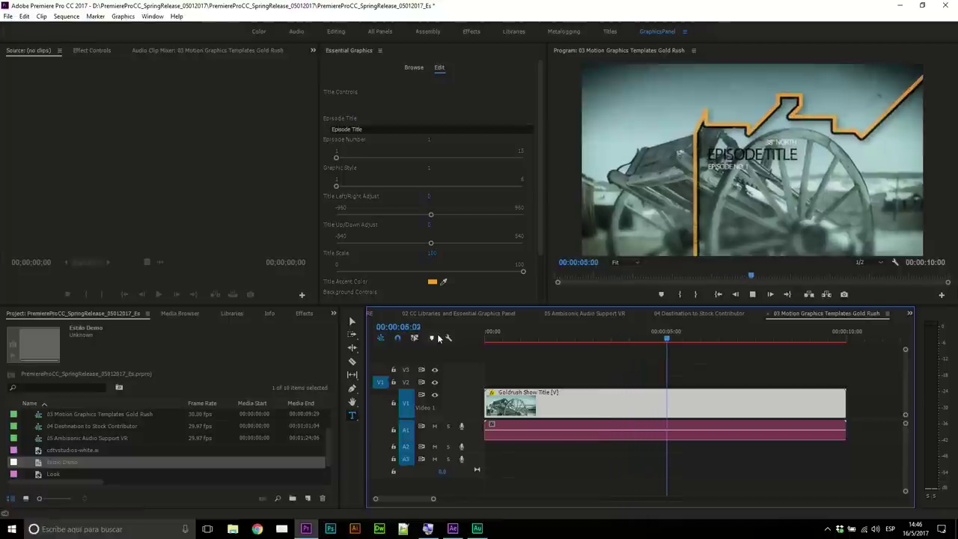
key(space)
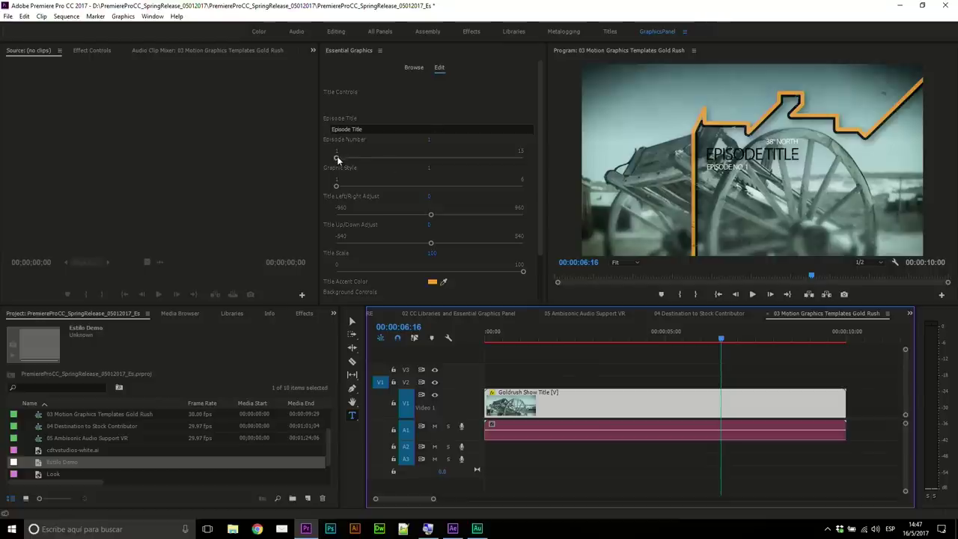
drag(337, 159, 348, 159)
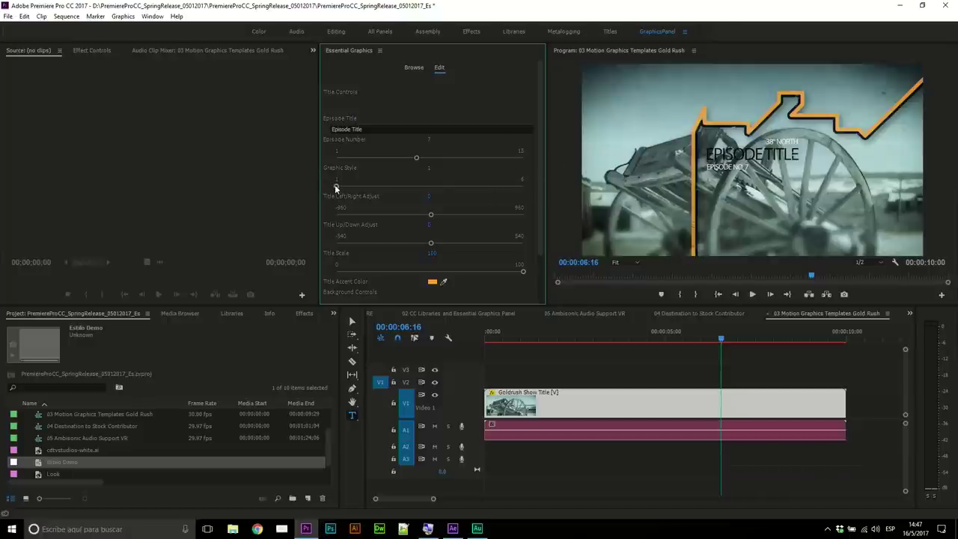
- Try Gold Rush graphic styles up to 4, return to style 1, and keep Title Scale at 100
drag(336, 187, 366, 189)
drag(366, 188, 396, 184)
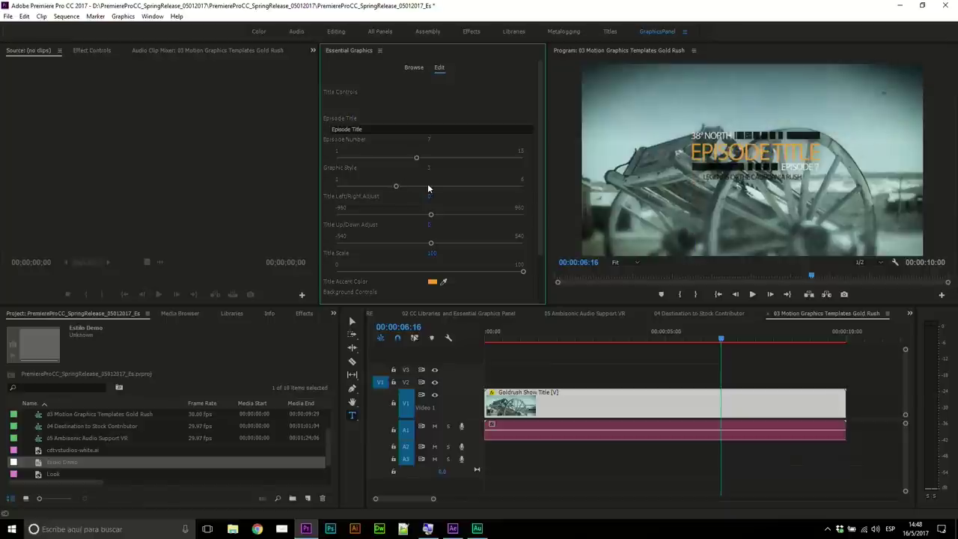
drag(396, 185, 460, 187)
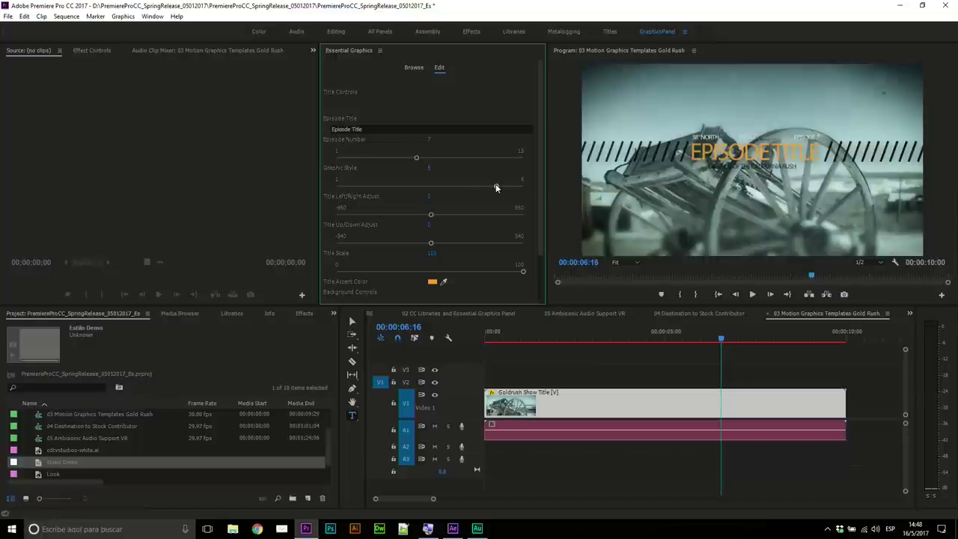
drag(495, 187, 341, 183)
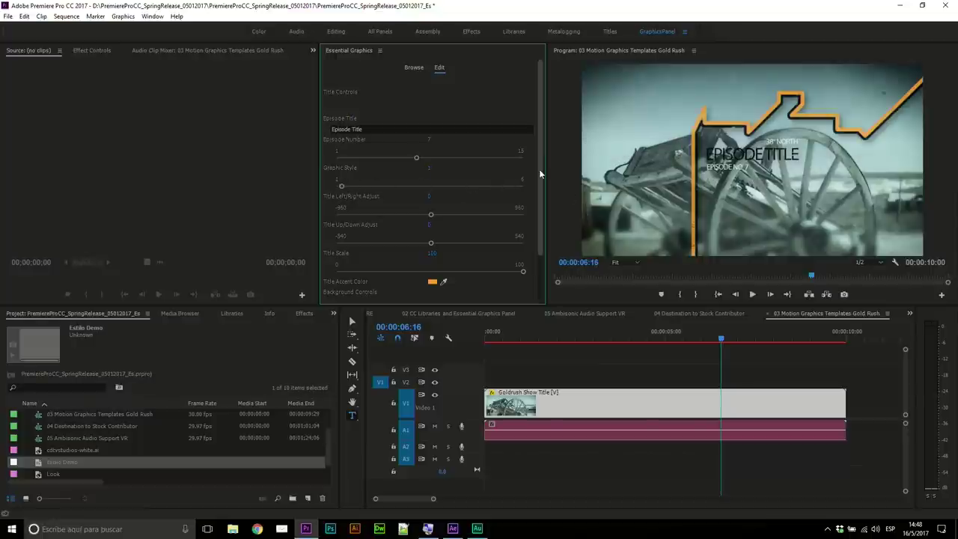
drag(540, 171, 540, 195)
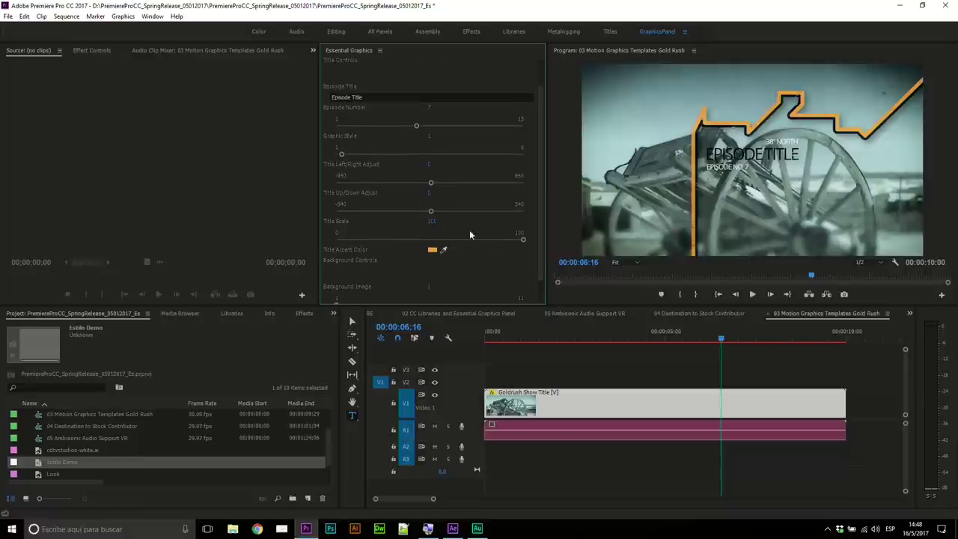
drag(522, 241, 525, 240)
- Change the Title Accent Color from orange FEA13E to red FE2E2E
click(431, 250)
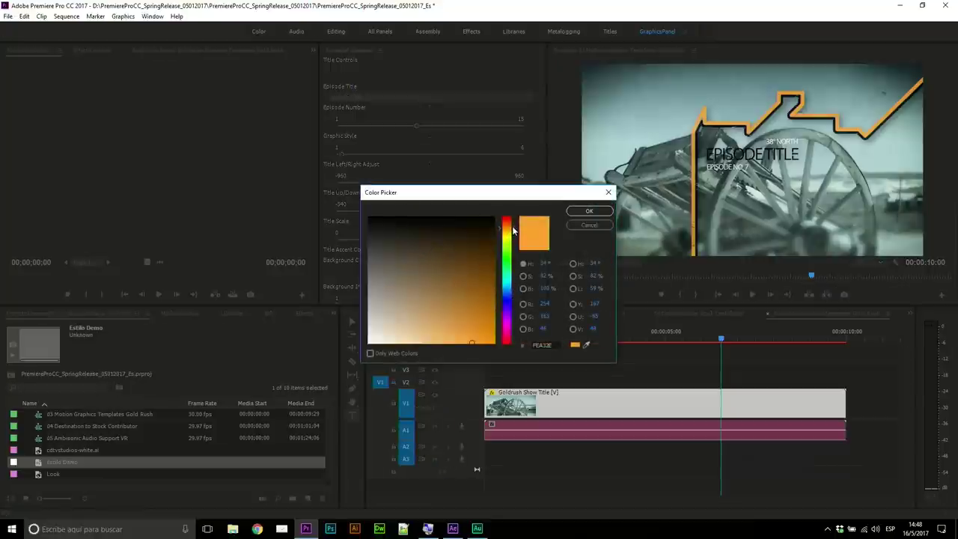
drag(512, 229, 514, 203)
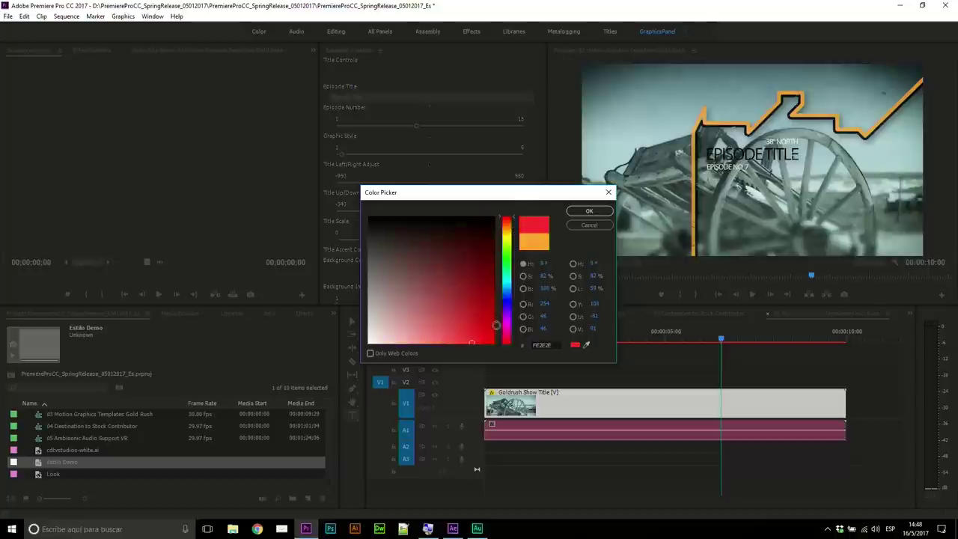
drag(496, 325, 500, 323)
click(607, 212)
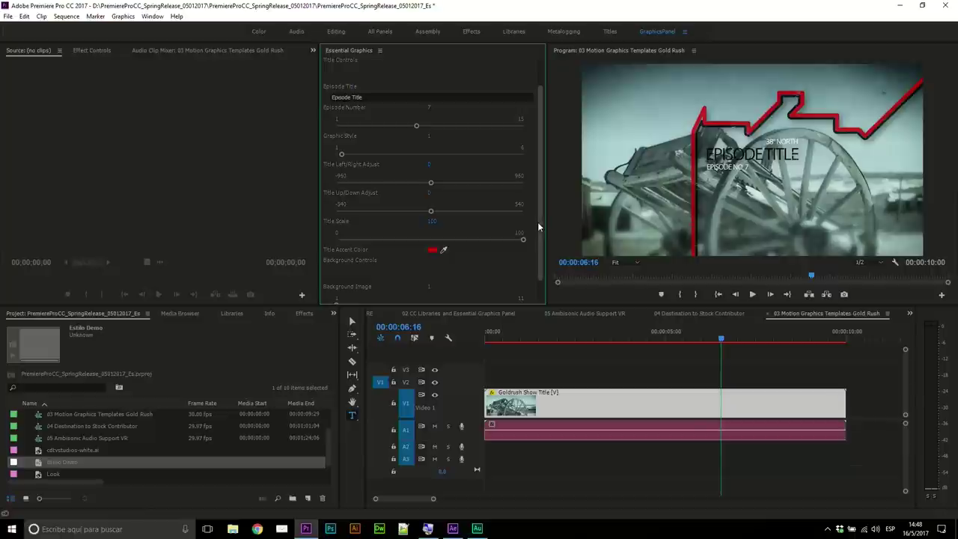
scroll(537, 221, down, 1)
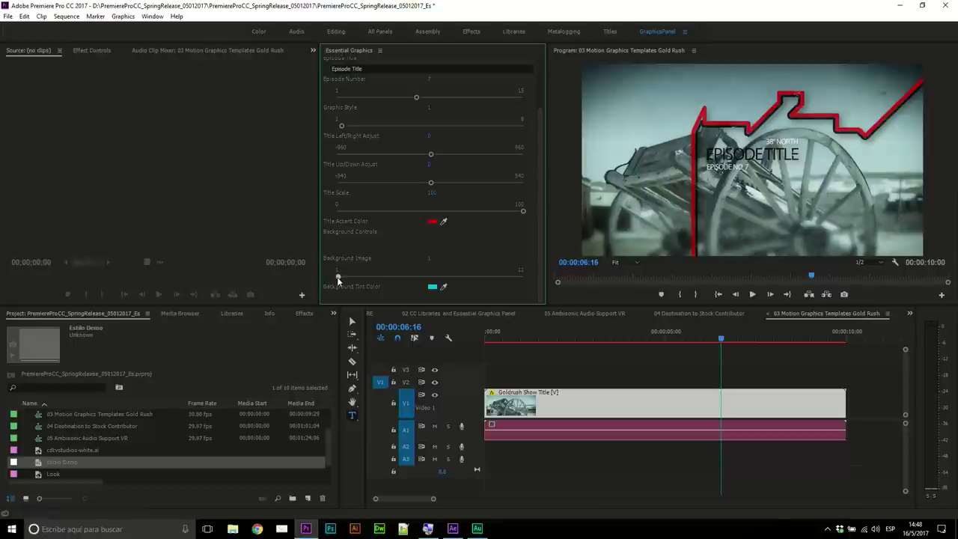
- Move the Background Image past the church to the snowy desert junkyard, then bring up After Effects
drag(340, 277, 401, 272)
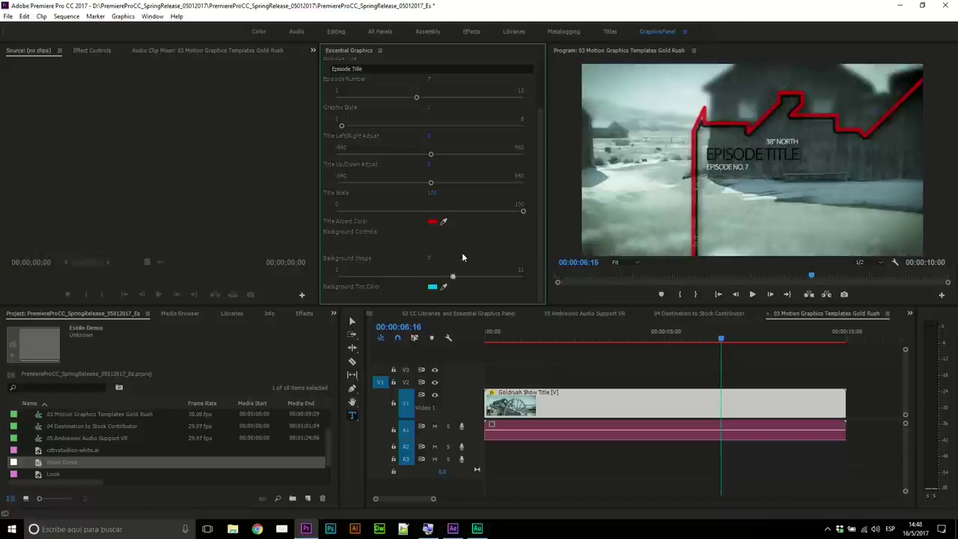
drag(402, 274, 480, 275)
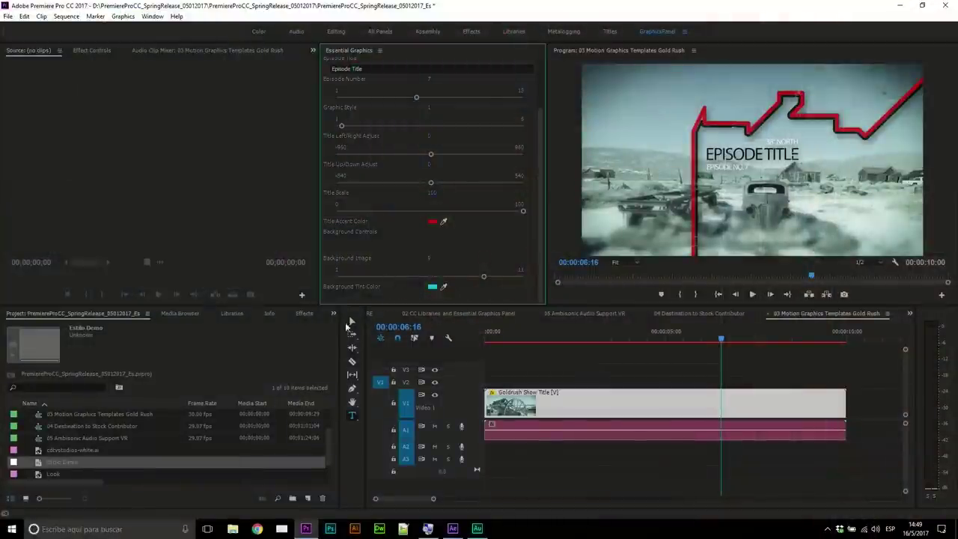
click(452, 529)
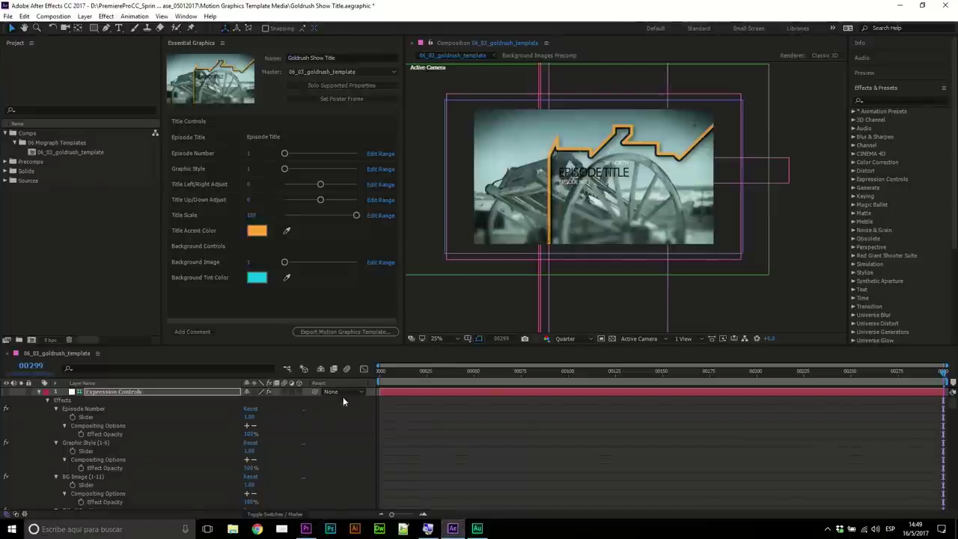
- Collapse the Expression Controls effects and preview the 06_03_goldrush_template comp from frame 5
click(46, 400)
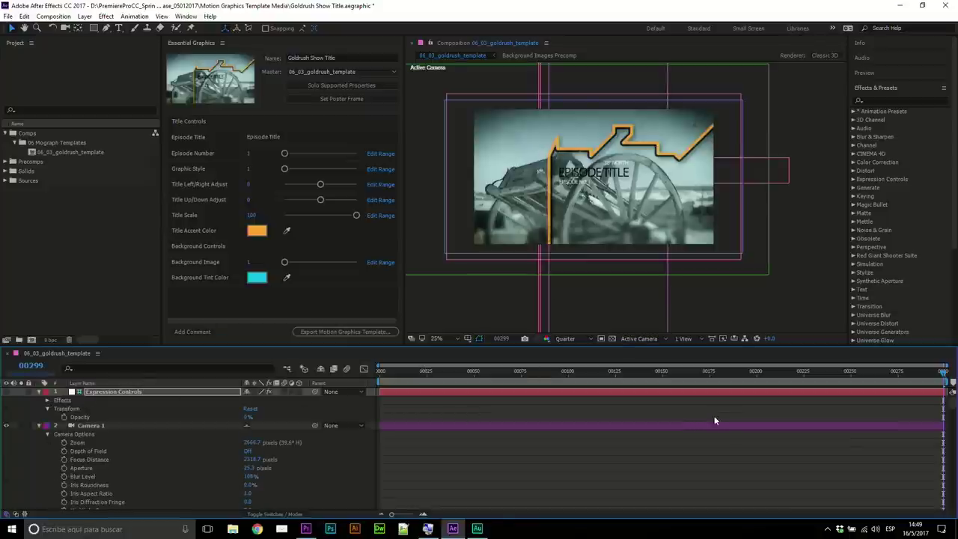
drag(945, 374, 402, 387)
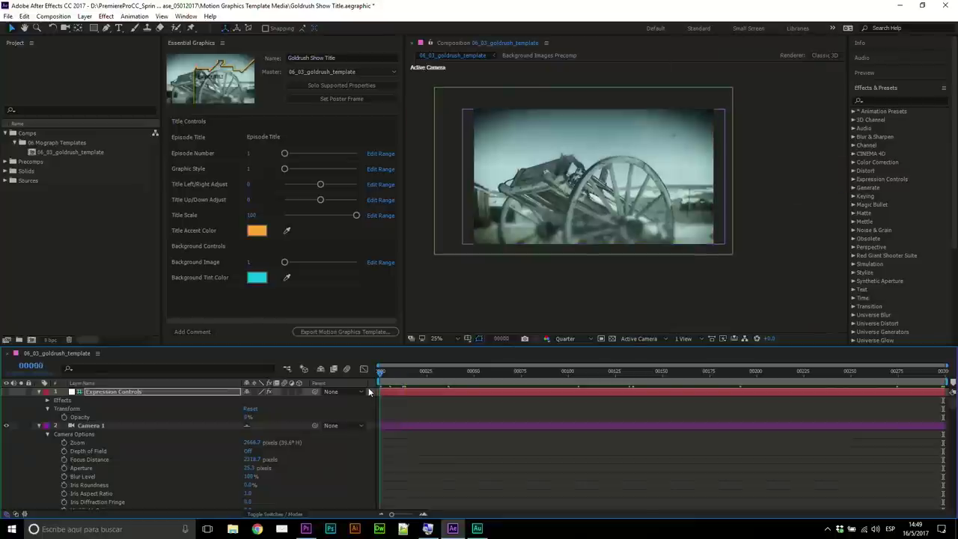
drag(379, 383, 396, 384)
key(space)
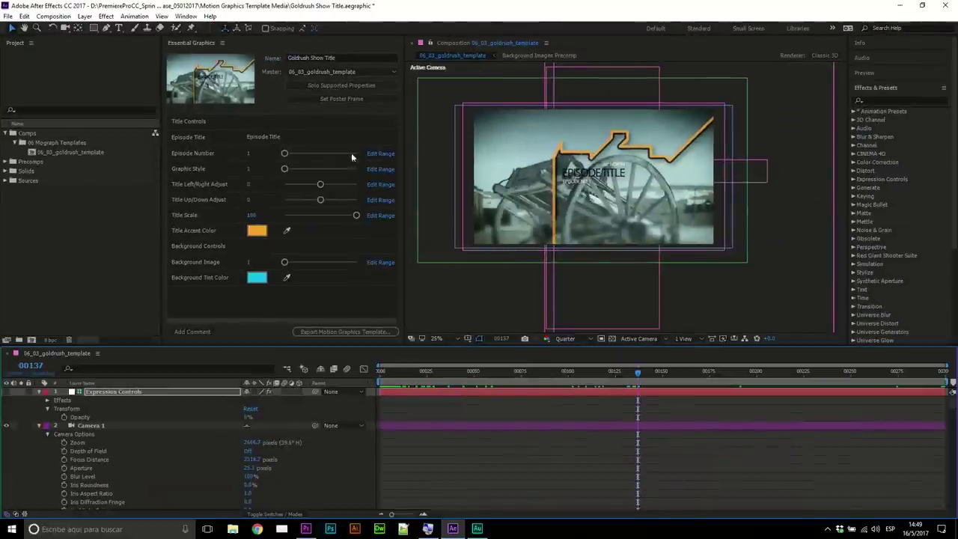
- At frame 8, collapse every template layer and solo the supported Expression Controls properties
click(395, 370)
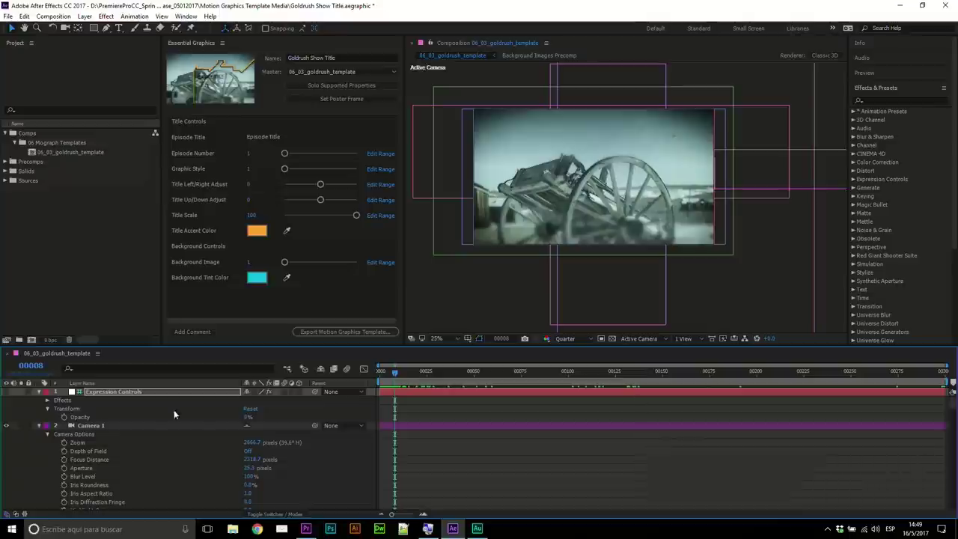
click(38, 426)
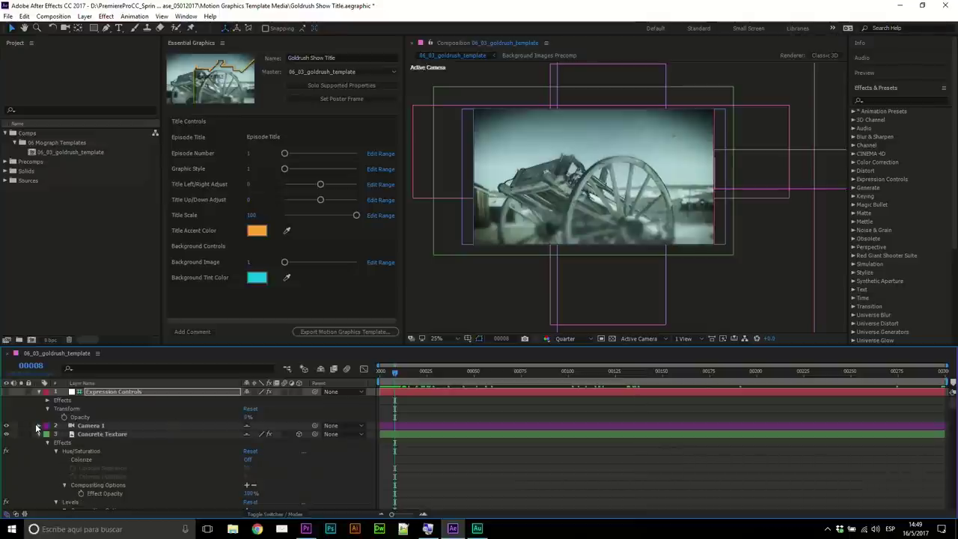
click(39, 434)
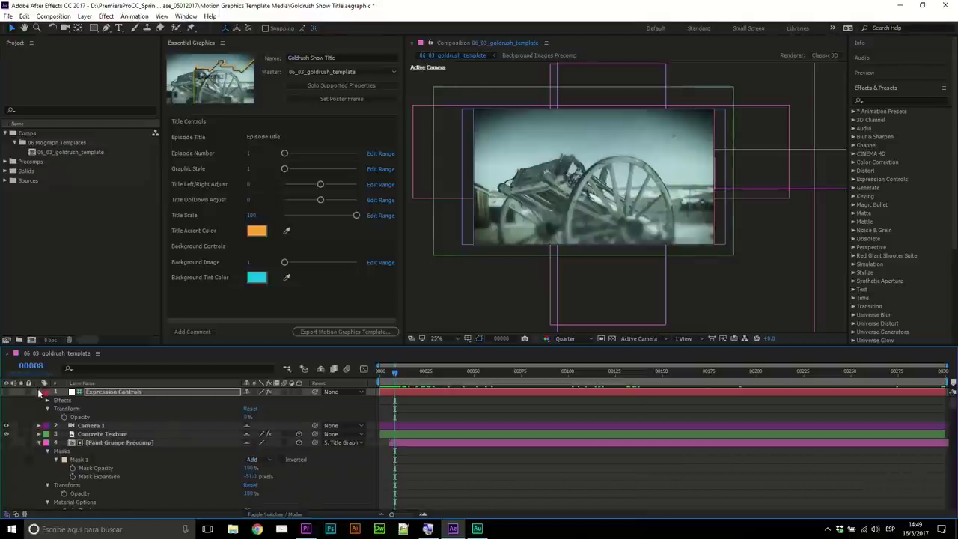
click(39, 392)
click(39, 418)
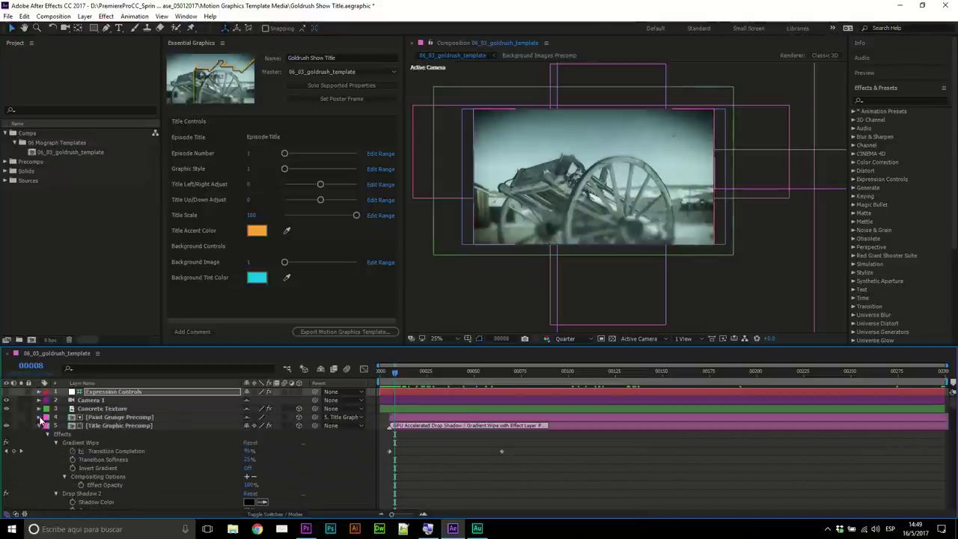
click(39, 426)
click(39, 434)
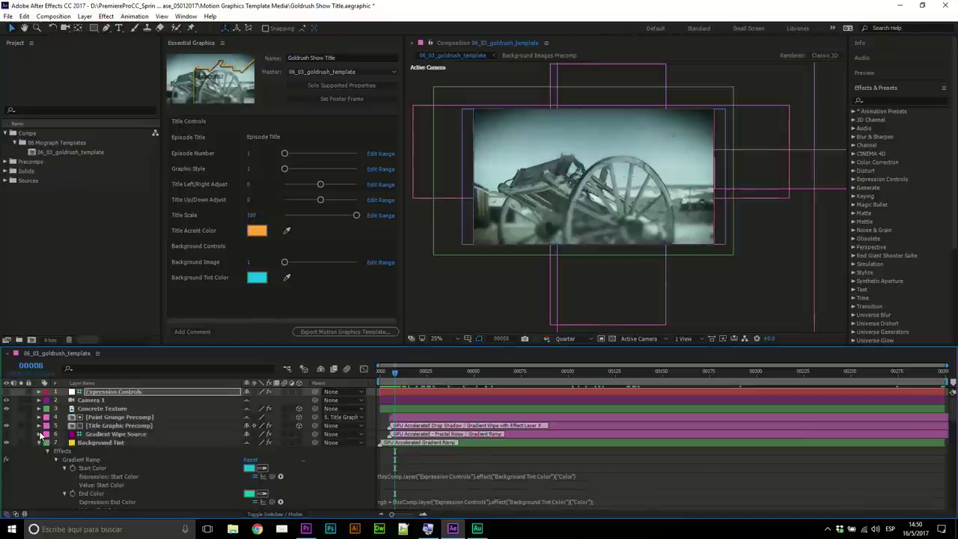
click(40, 442)
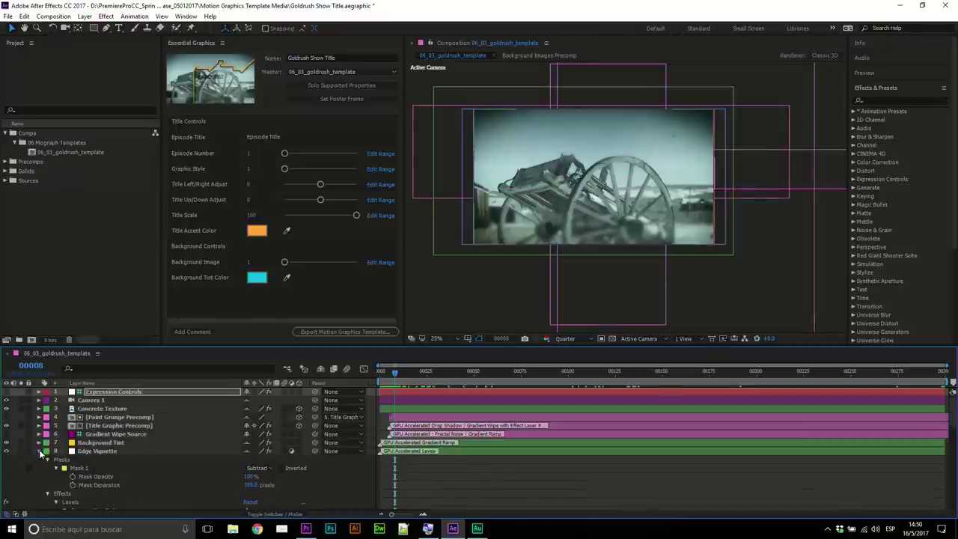
click(40, 451)
click(40, 459)
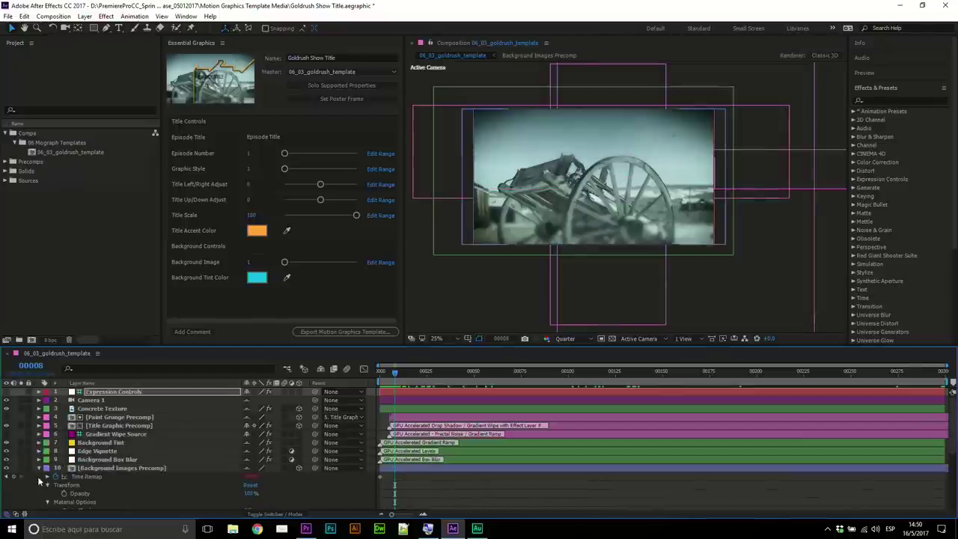
click(39, 468)
click(39, 476)
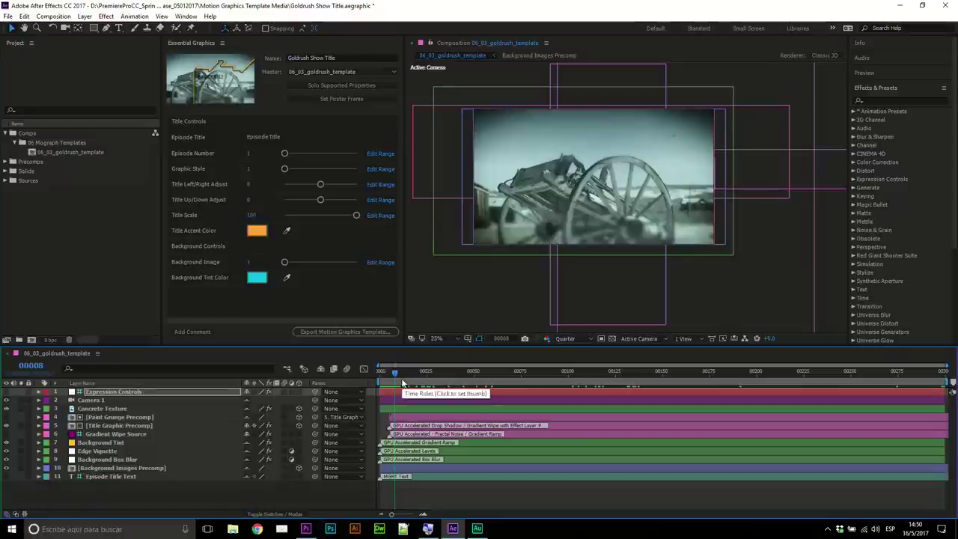
click(351, 85)
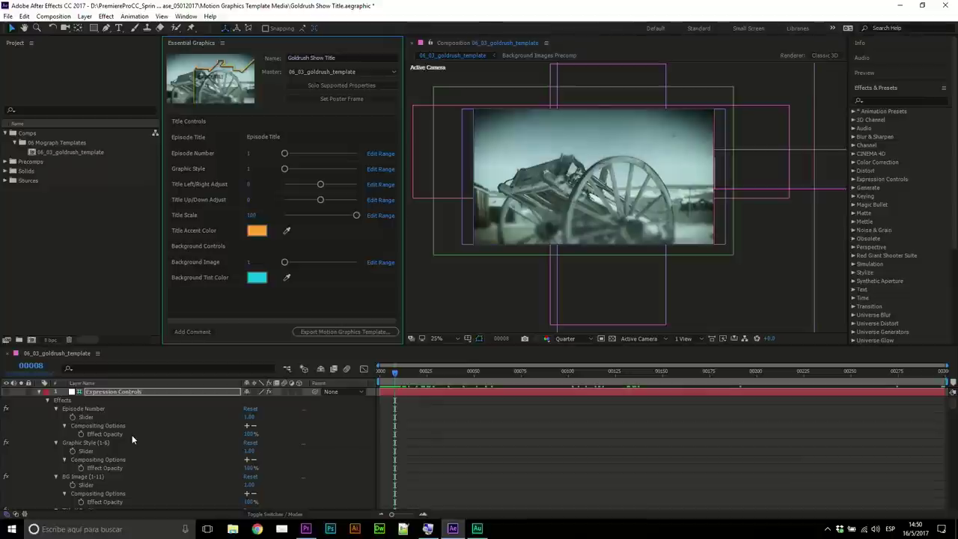
- Add a 'Funciones Adicionales' comment below the Background Tint Color control
click(198, 332)
text(Funciones Adicionales)
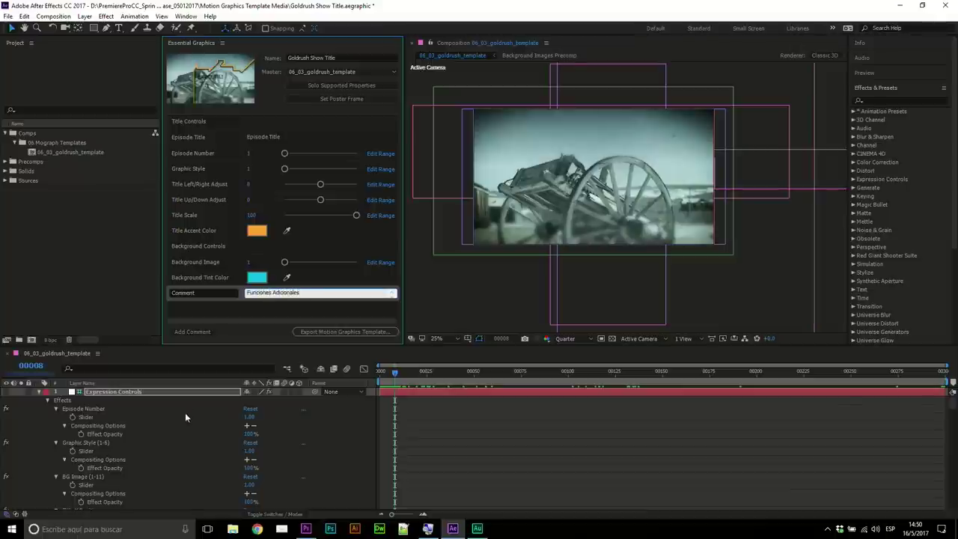
click(167, 453)
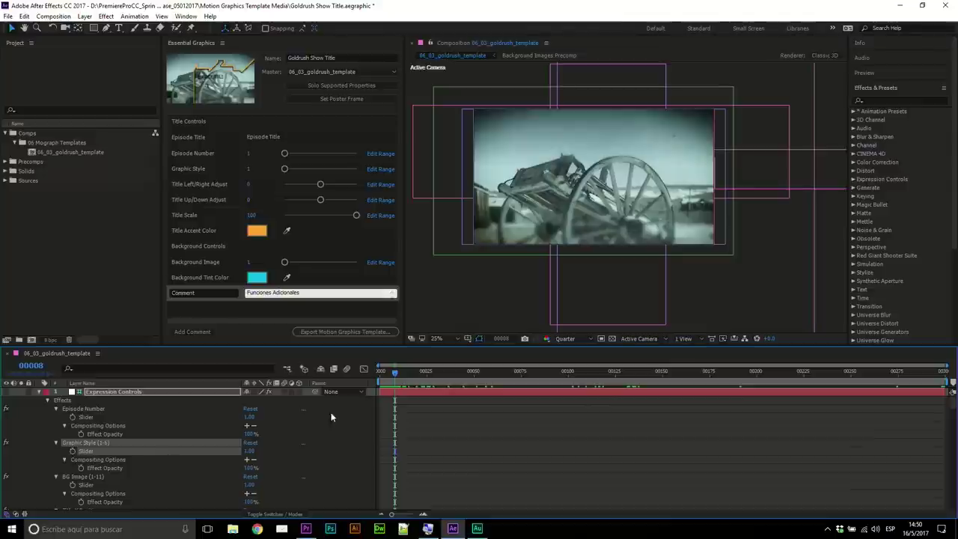
- Add Camera 1's Blur Level as a template control and set it to 0%
scroll(210, 453, down, 3)
scroll(210, 453, down, 3)
scroll(209, 453, down, 3)
scroll(209, 453, down, 2)
scroll(210, 453, down, 3)
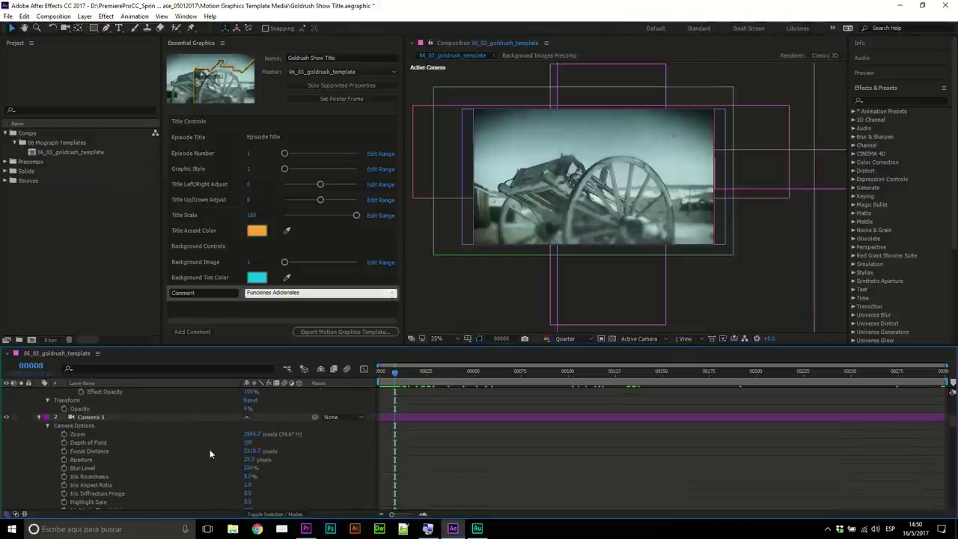
scroll(210, 454, down, 5)
scroll(210, 449, down, 1)
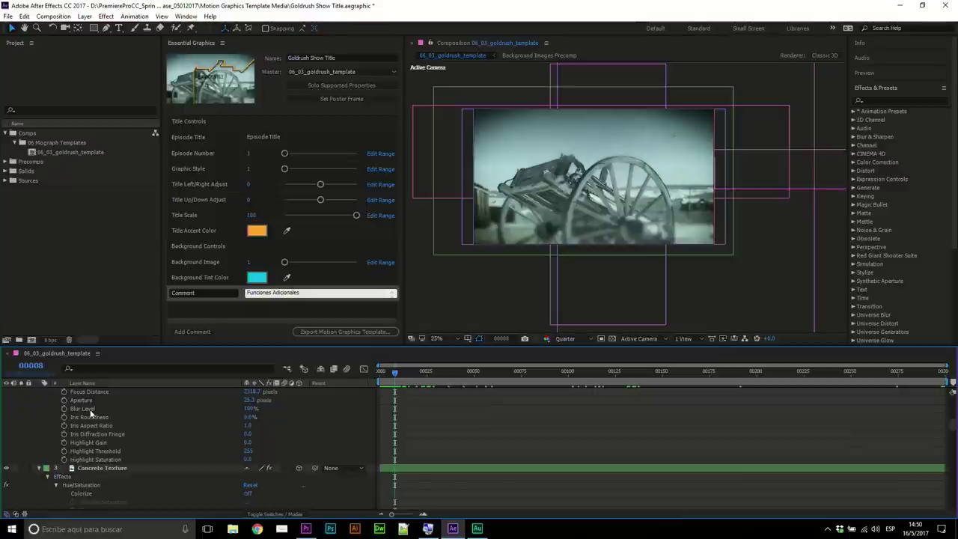
drag(88, 410, 228, 312)
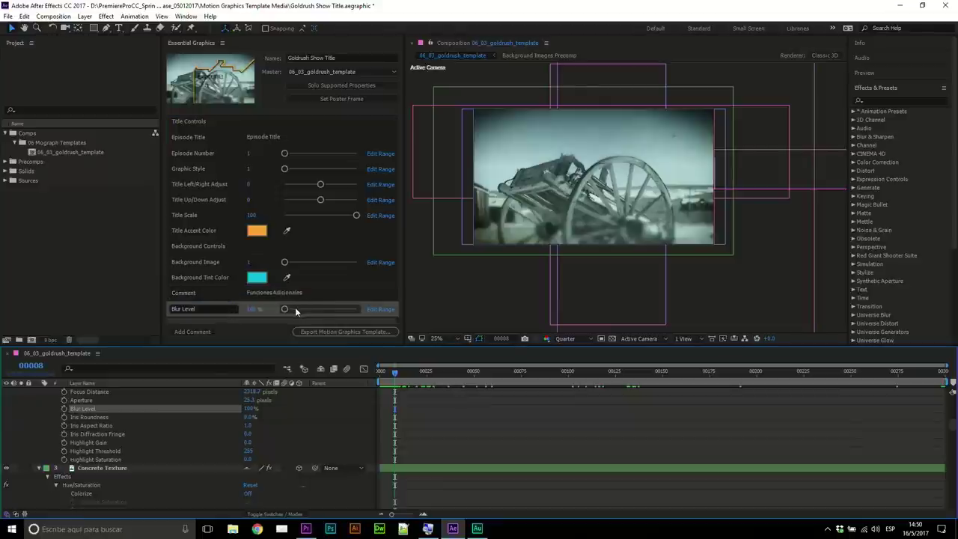
click(285, 310)
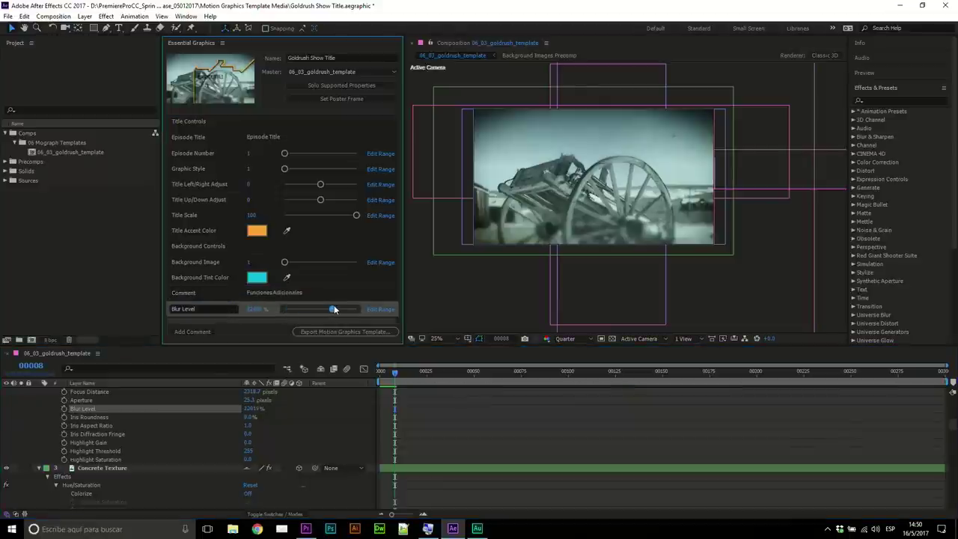
drag(334, 306, 327, 306)
drag(648, 375, 638, 382)
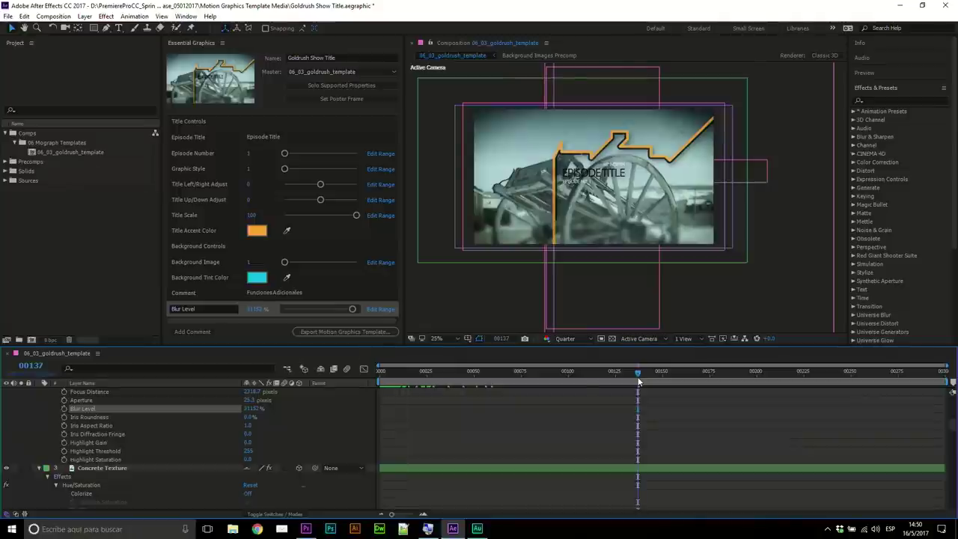
drag(350, 307, 353, 311)
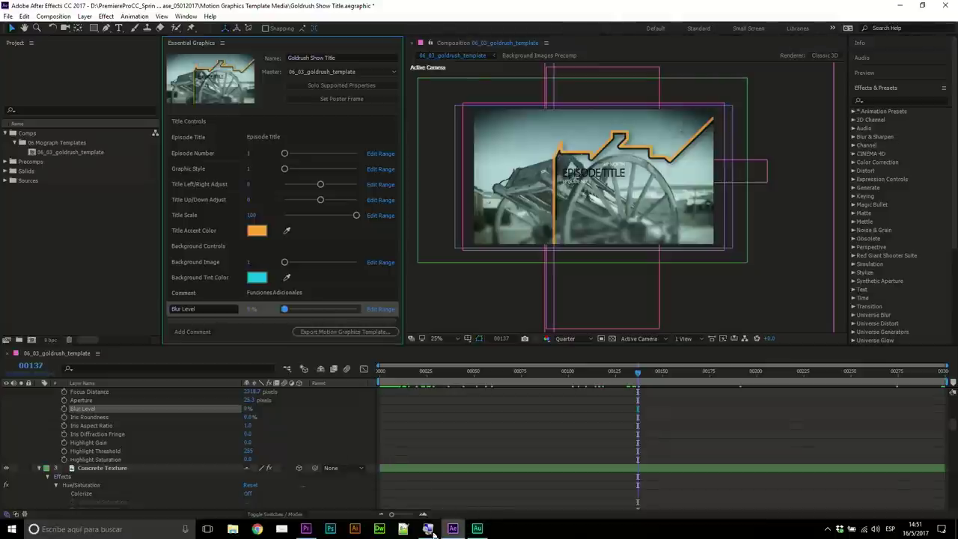
- In Premiere Pro, open the 05 Ambisonic Audio Support VR sequence at 00;00;13;04
click(307, 529)
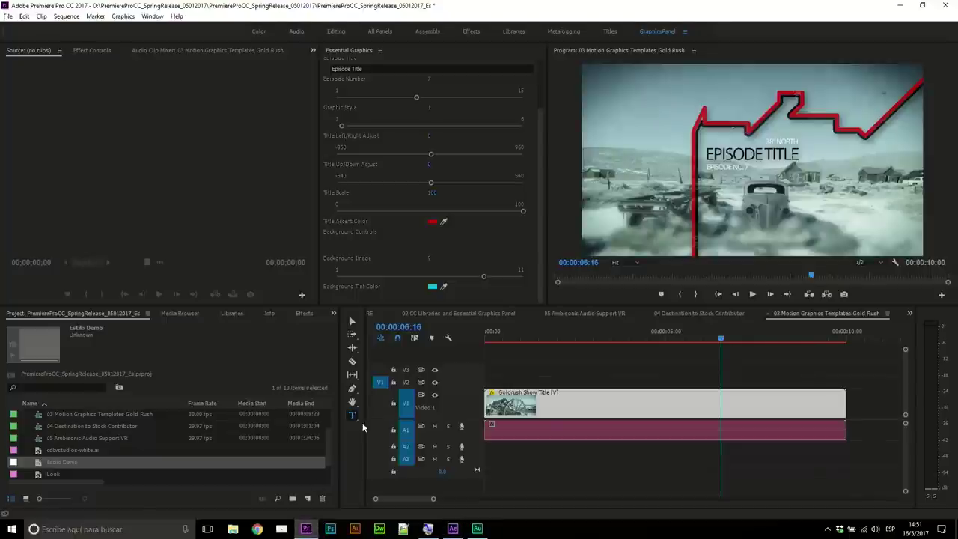
click(586, 314)
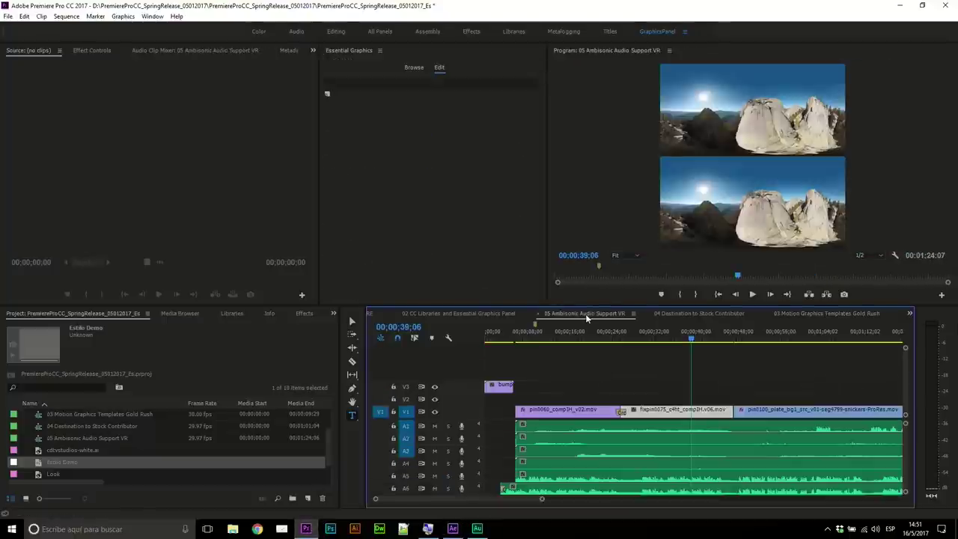
click(556, 329)
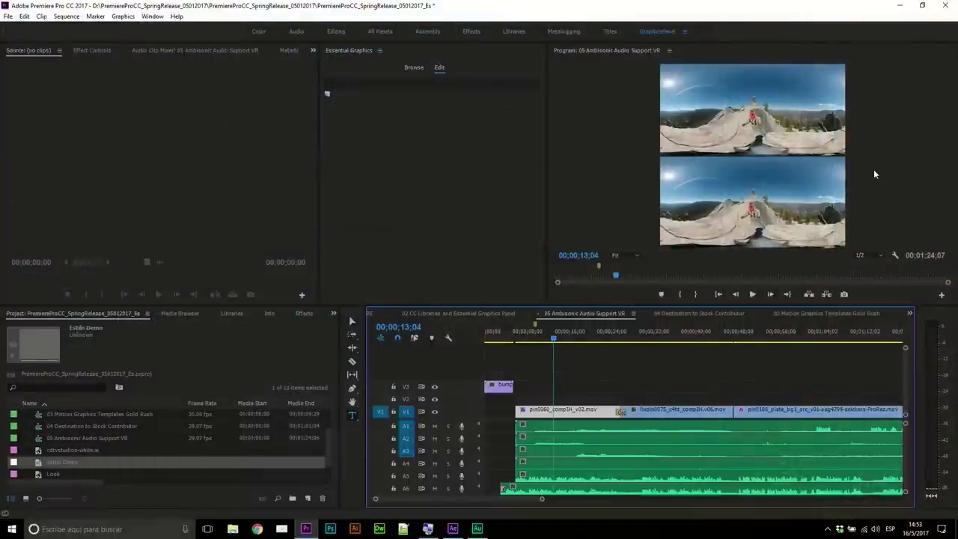
- Enable VR Video in the Program monitor and pan the view to face the seated man
right_click(873, 169)
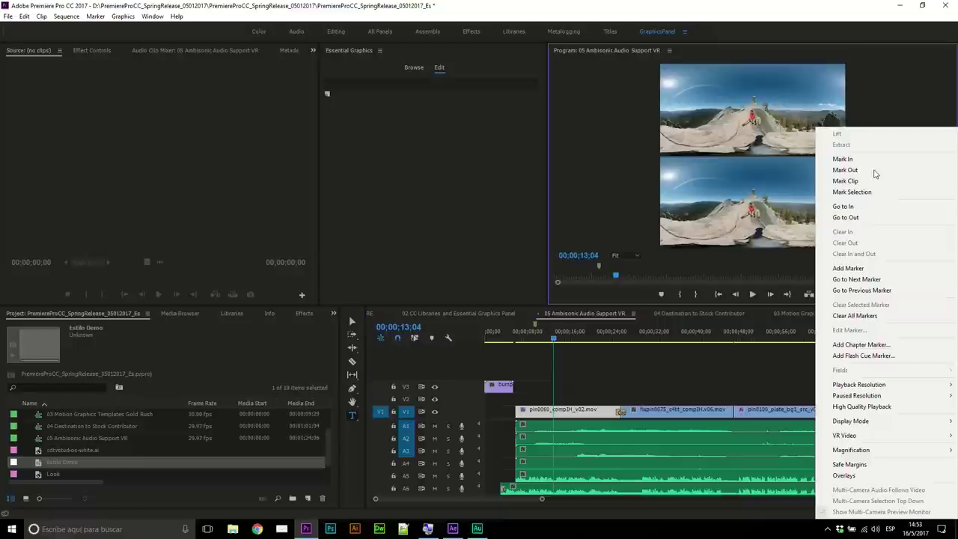
mouse_move(859, 436)
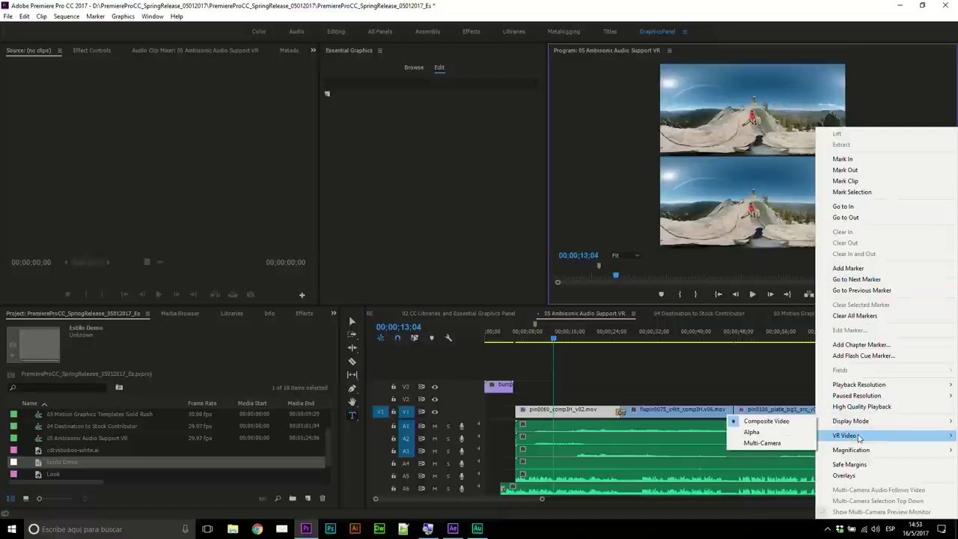
click(806, 436)
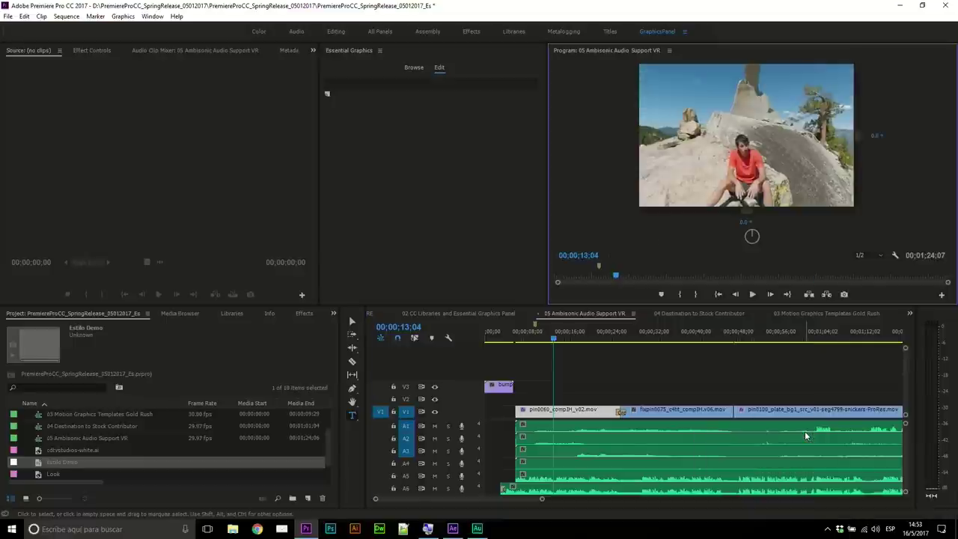
mouse_move(771, 157)
mouse_down()
mouse_move(751, 131)
mouse_move(758, 71)
mouse_up()
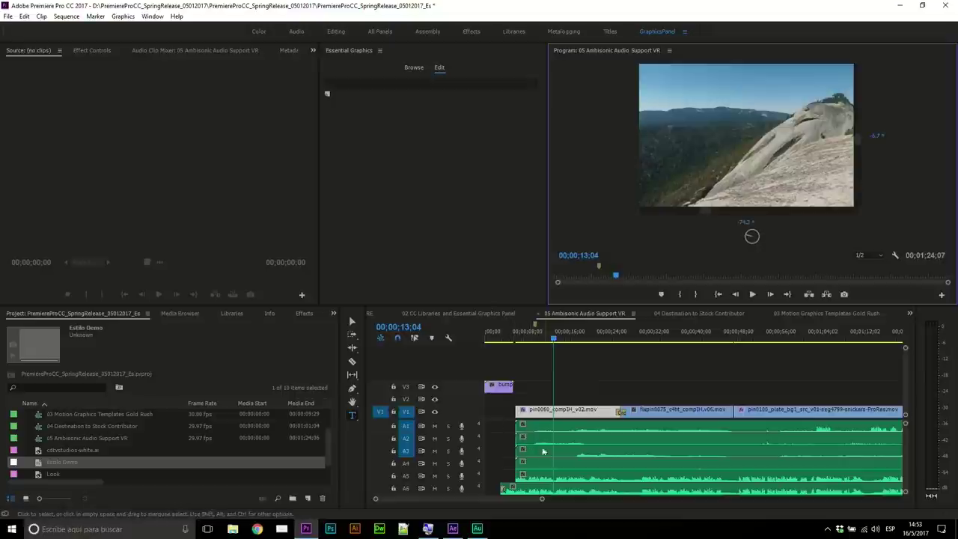
mouse_move(739, 187)
mouse_down()
mouse_move(793, 113)
mouse_move(767, 112)
mouse_up()
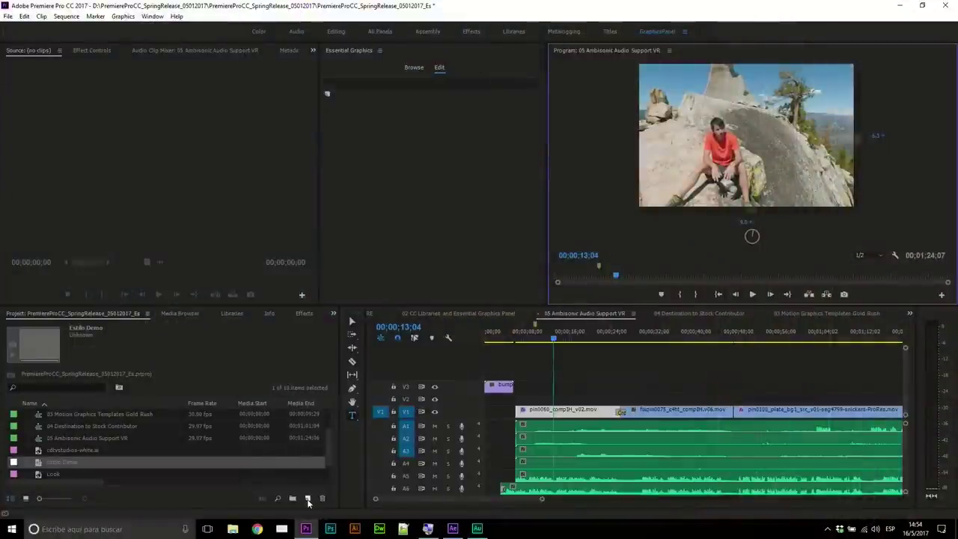
- Preview the VR Stereoscopic 2048x2048 - Ambisonics sequence preset, then close without creating a sequence
click(309, 503)
click(332, 386)
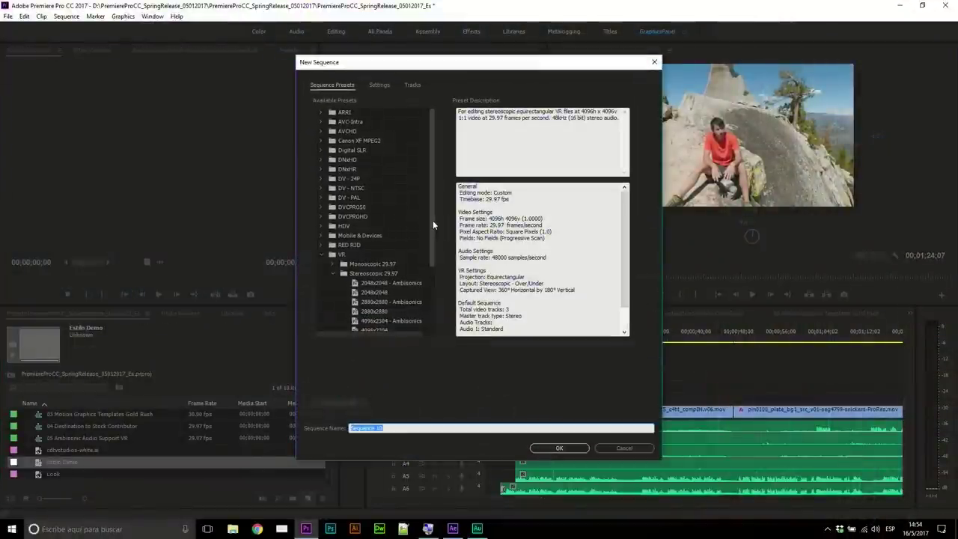
drag(432, 225, 435, 292)
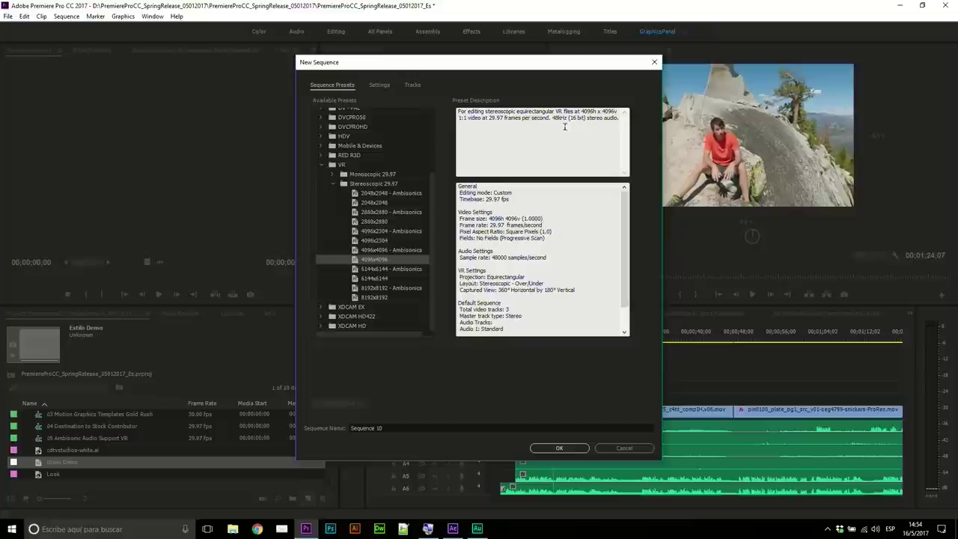
click(404, 193)
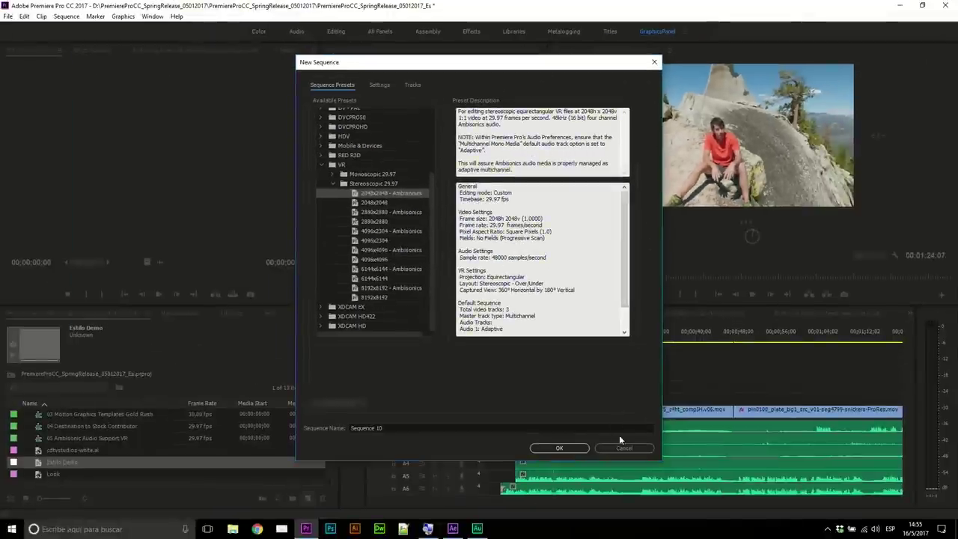
click(620, 447)
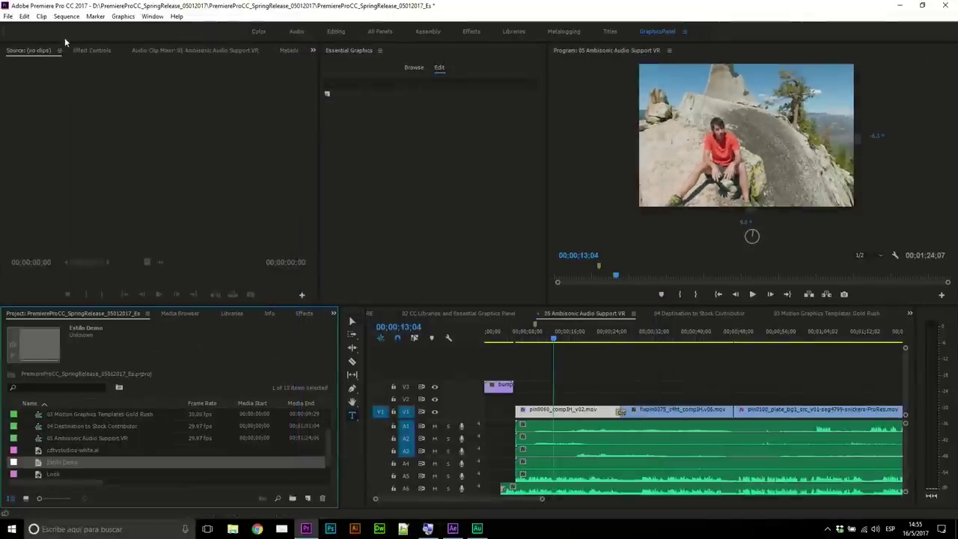
- Set Multichannel Mono Media to Adaptive in the Audio preferences and confirm with OK
click(24, 16)
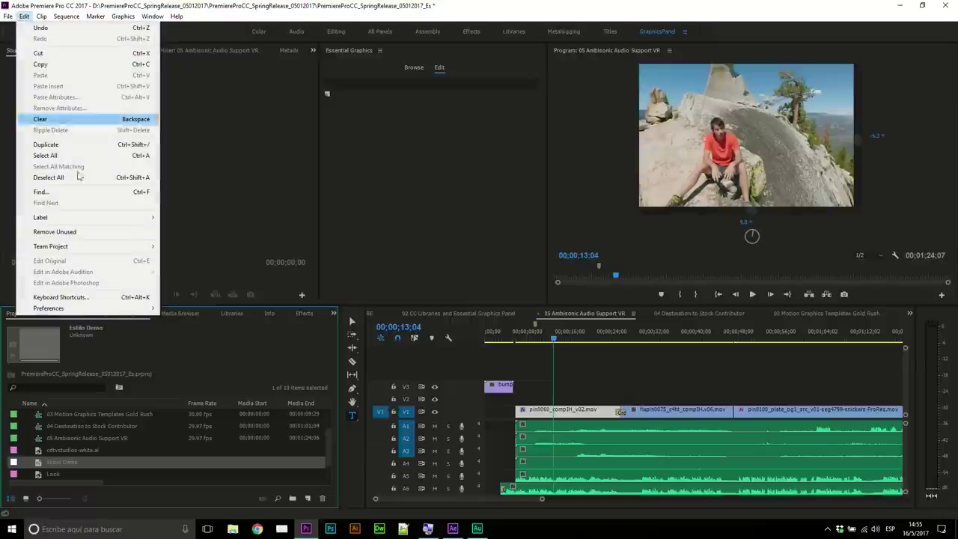
mouse_move(64, 310)
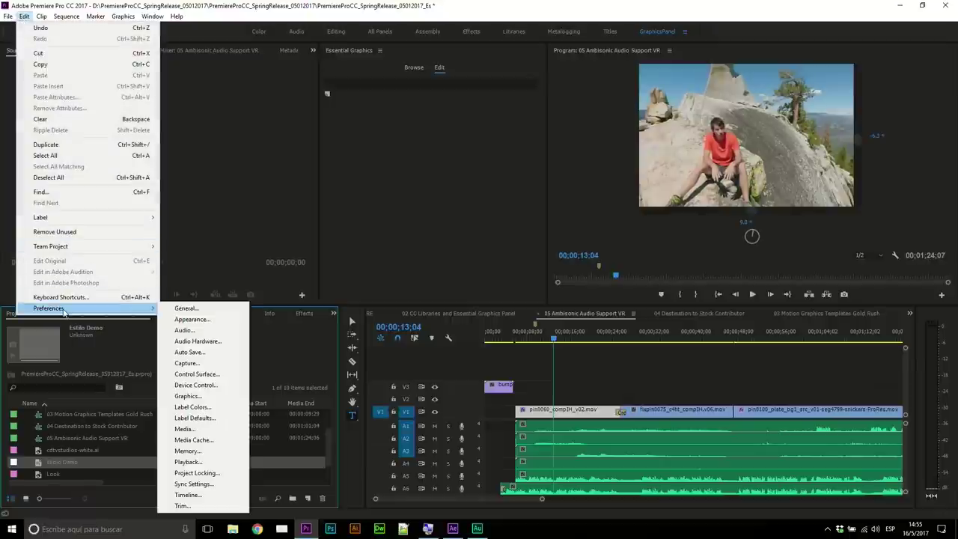
click(179, 327)
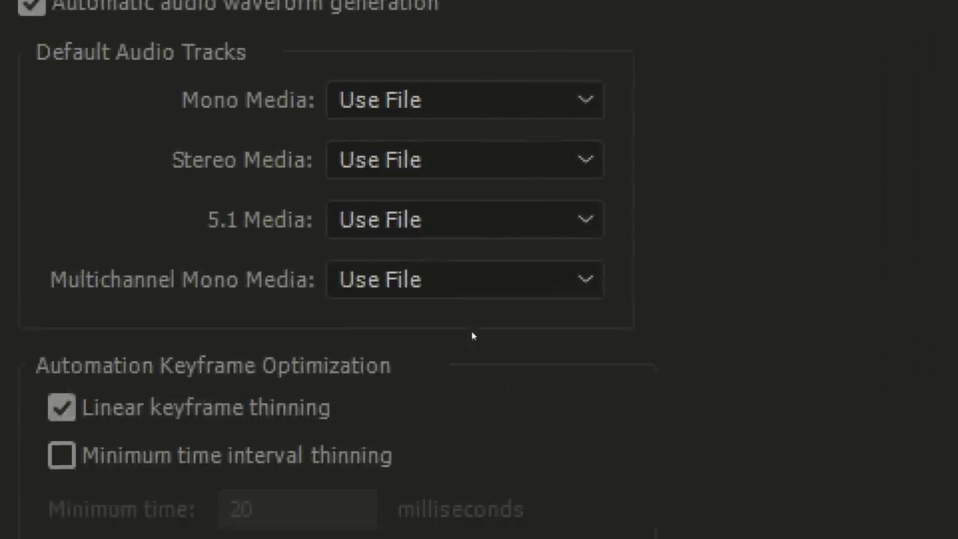
click(502, 281)
key(Down)
key(Down)
key(Down)
key(Down)
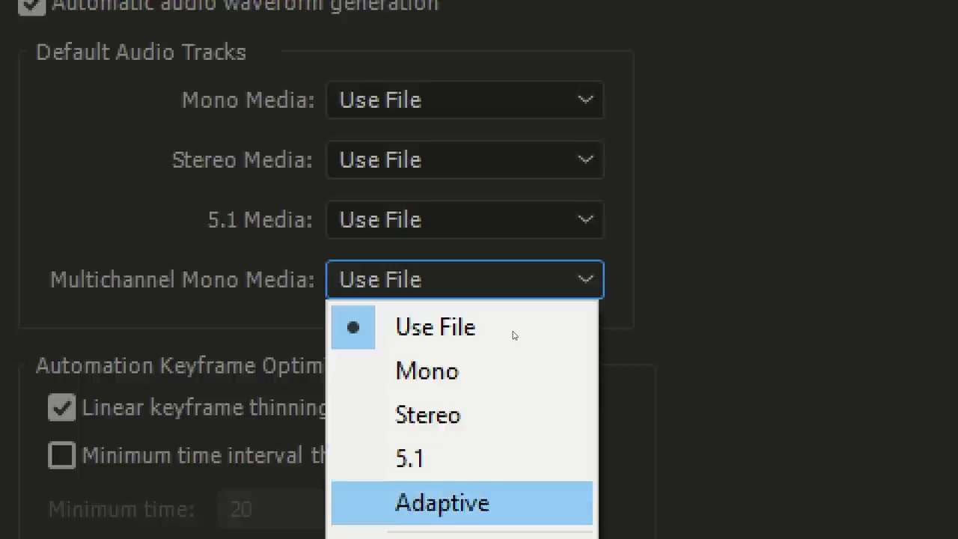
key(Return)
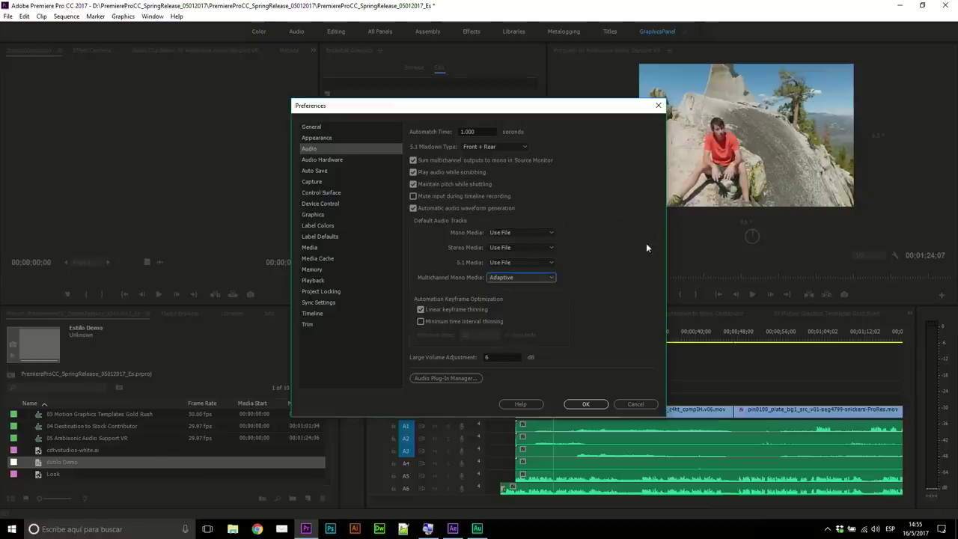
click(588, 404)
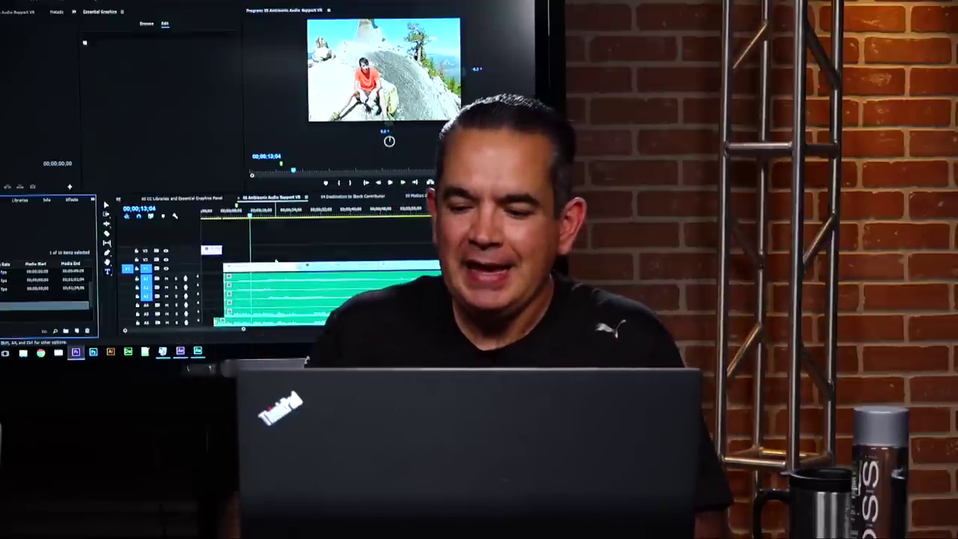
- Switch the timeline to the 04 Destination to Stock Contributor sequence
click(370, 198)
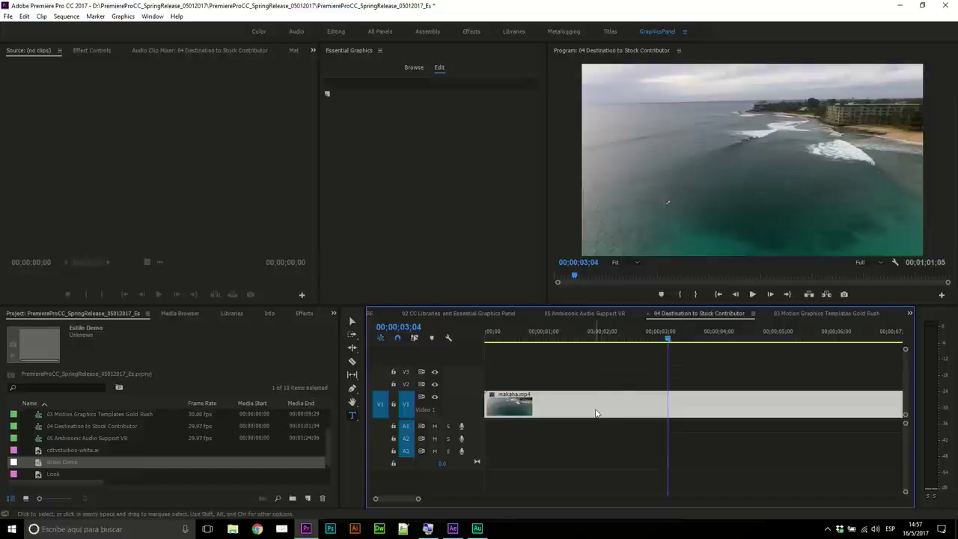
- Open Export Settings for this sequence and review the Publish tab's Adobe Stock and Behance destinations
click(11, 17)
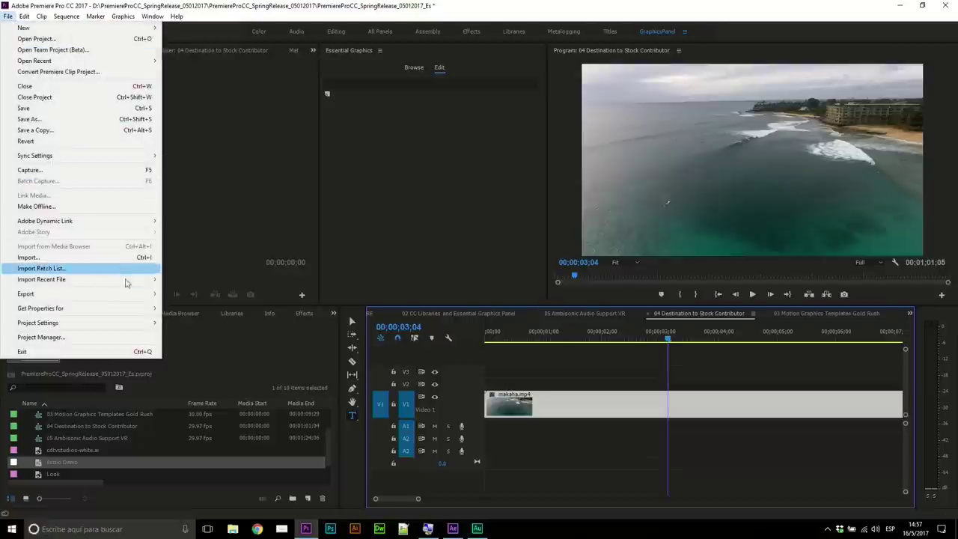
mouse_move(140, 293)
click(177, 295)
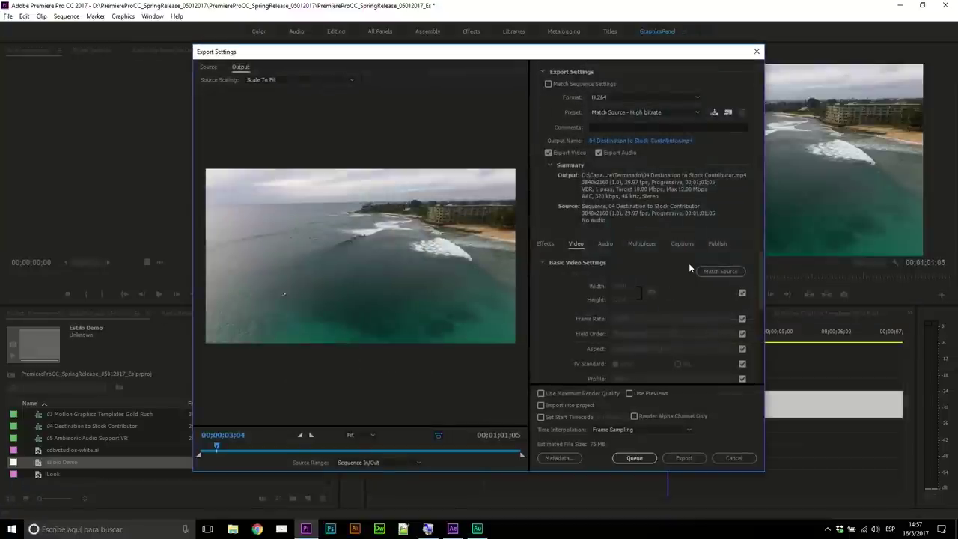
click(715, 245)
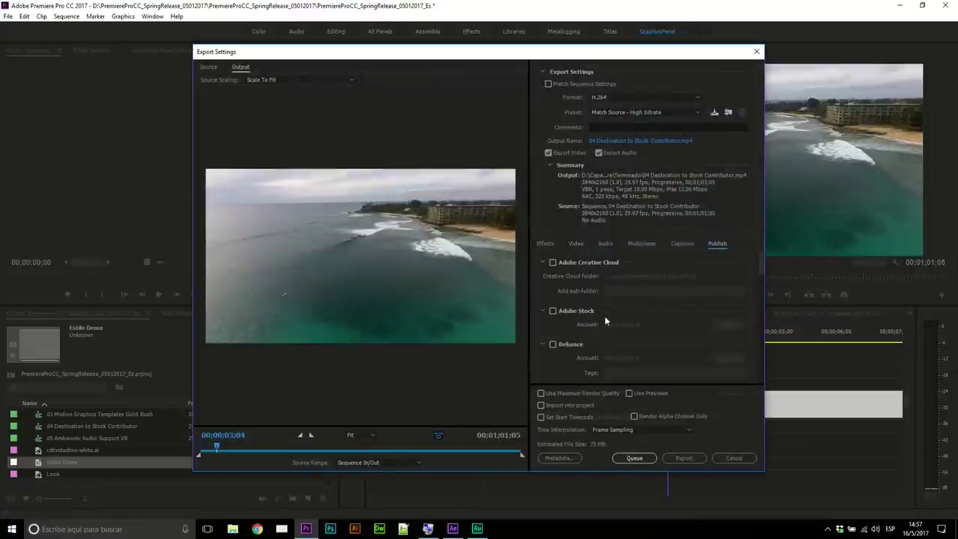
scroll(604, 321, down, 1)
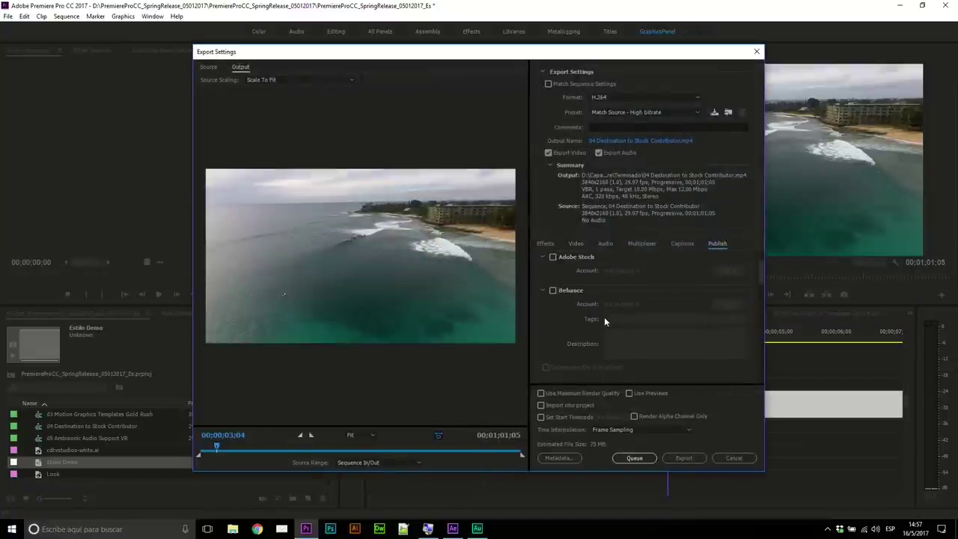
key(super)
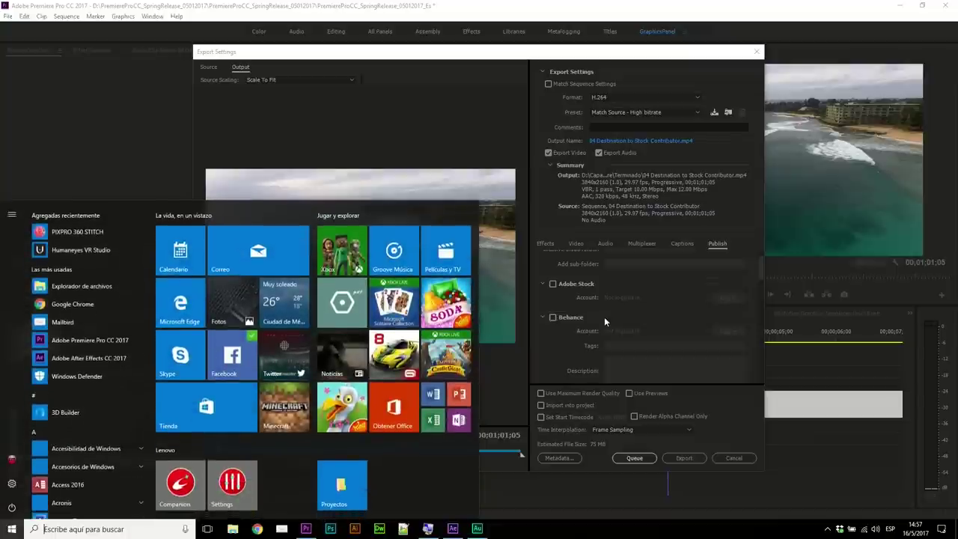
key(super)
scroll(604, 316, up, 1)
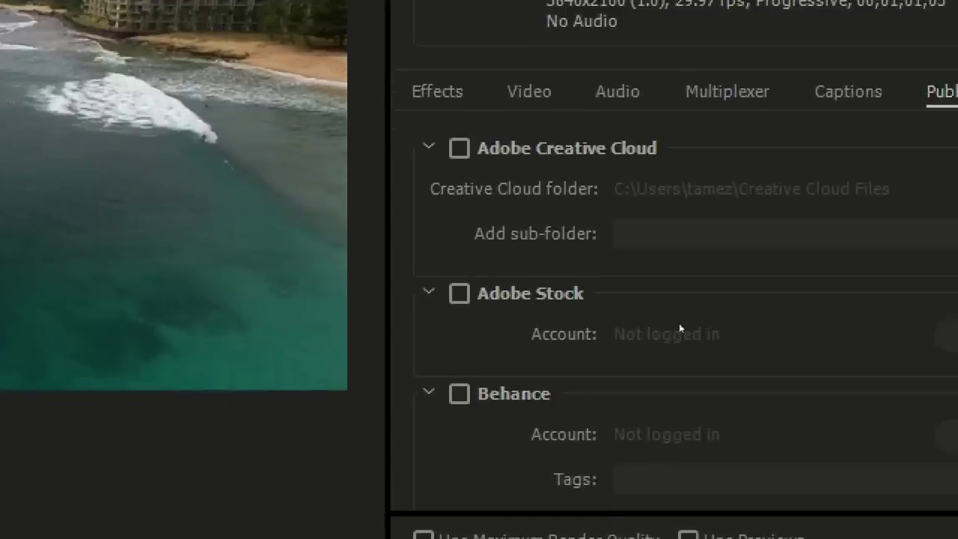